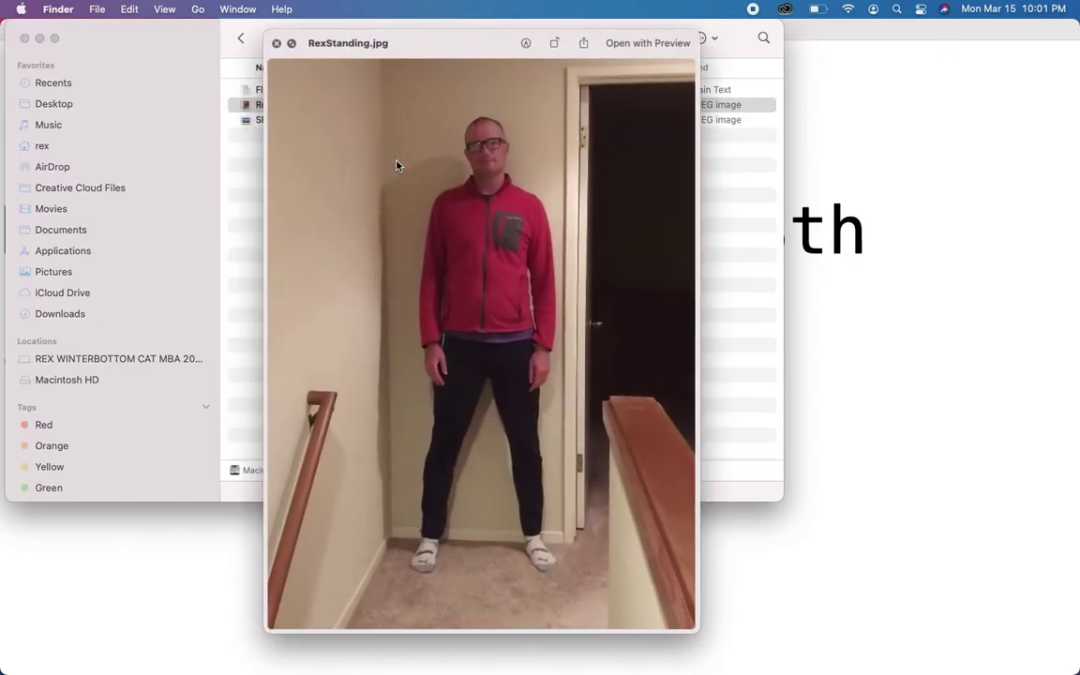
Step: Preview SFTwinPeaksView.jpg in the Flyer folder, close the preview, and switch to Photopea in Chrome
key("Down")
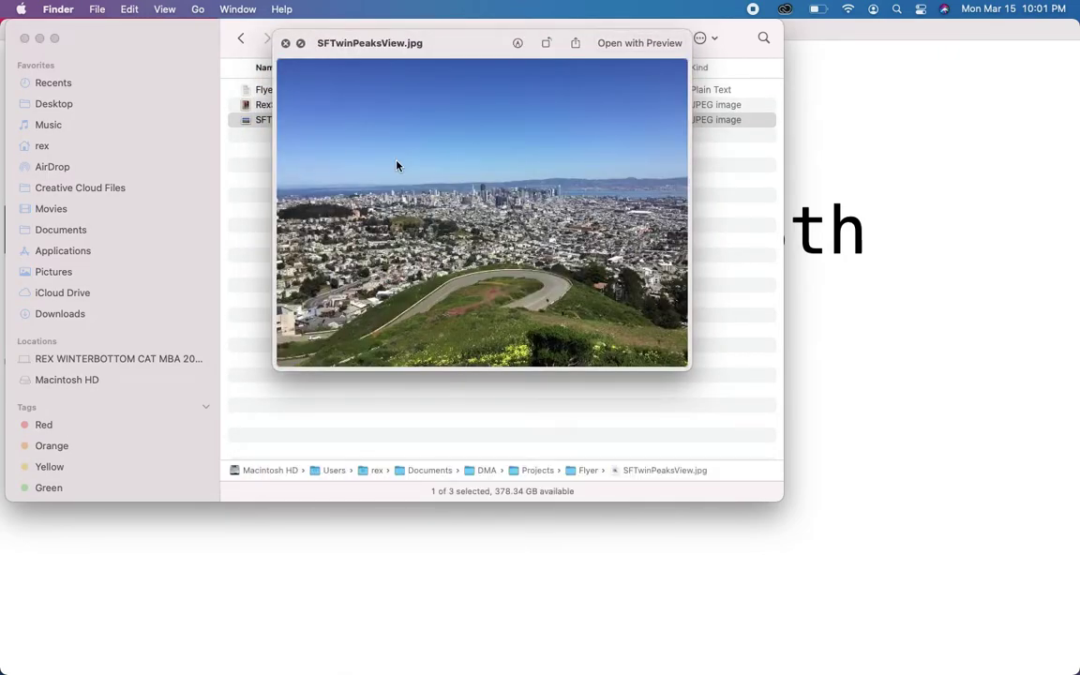
key("space")
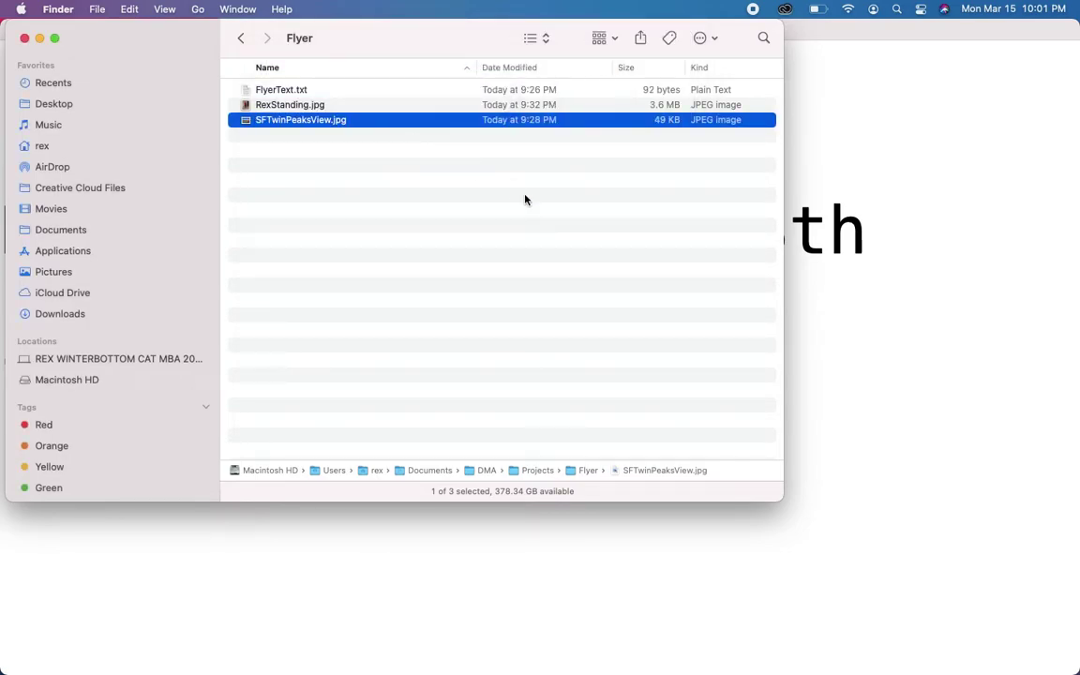
key("super+Tab")
key("super+Tab")
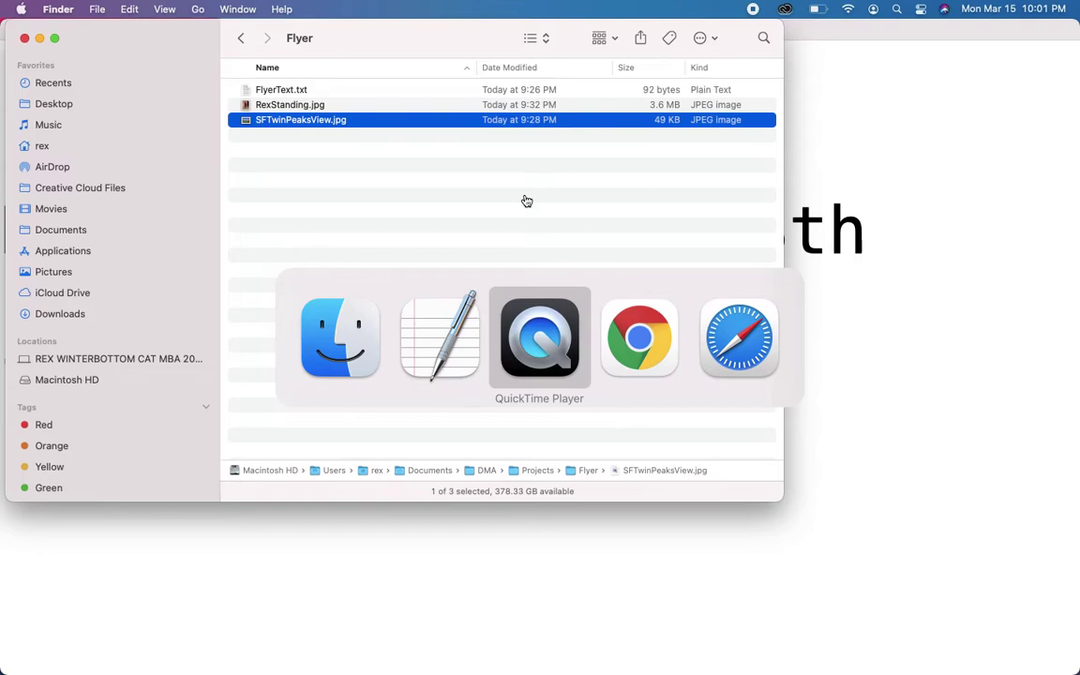
key("super+Tab")
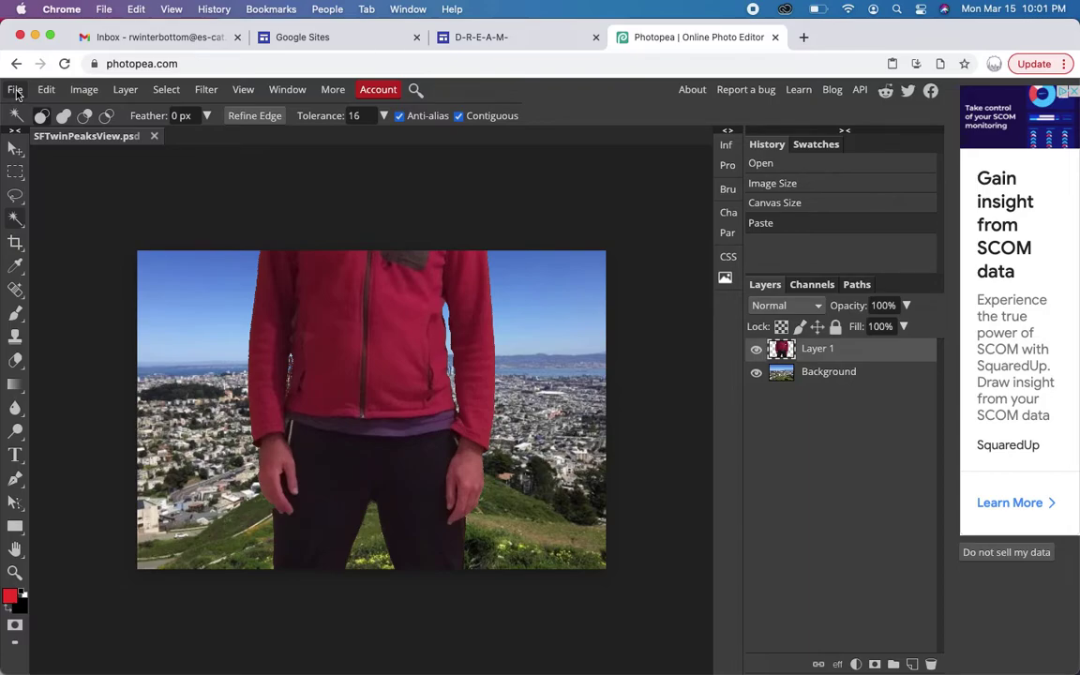
Step: Open SFTwinPeaksView.jpg from the Documents/DMA/Projects/Flyer folder as a second document
left_click(16, 91)
left_click(28, 137)
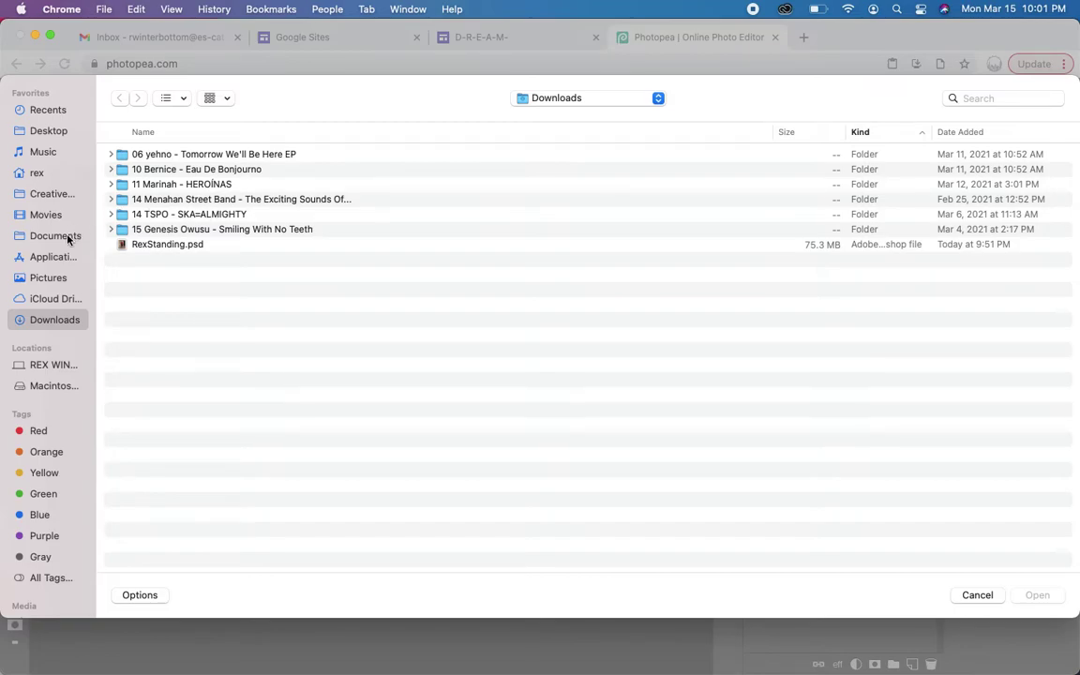
key("super+Up")
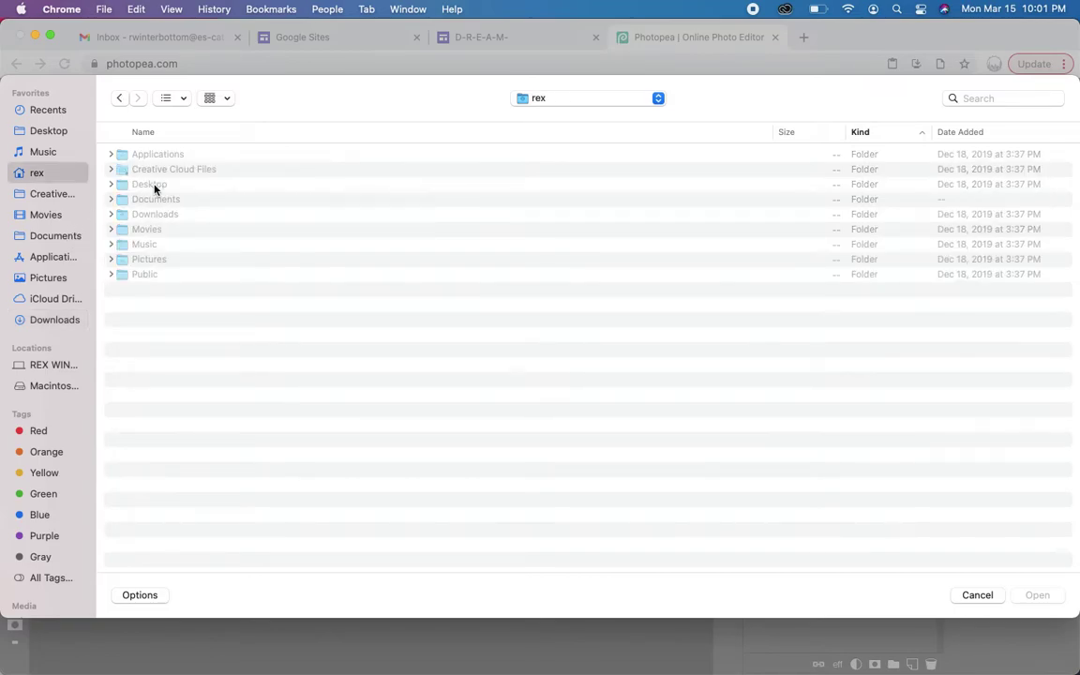
double_click(174, 203)
key("d")
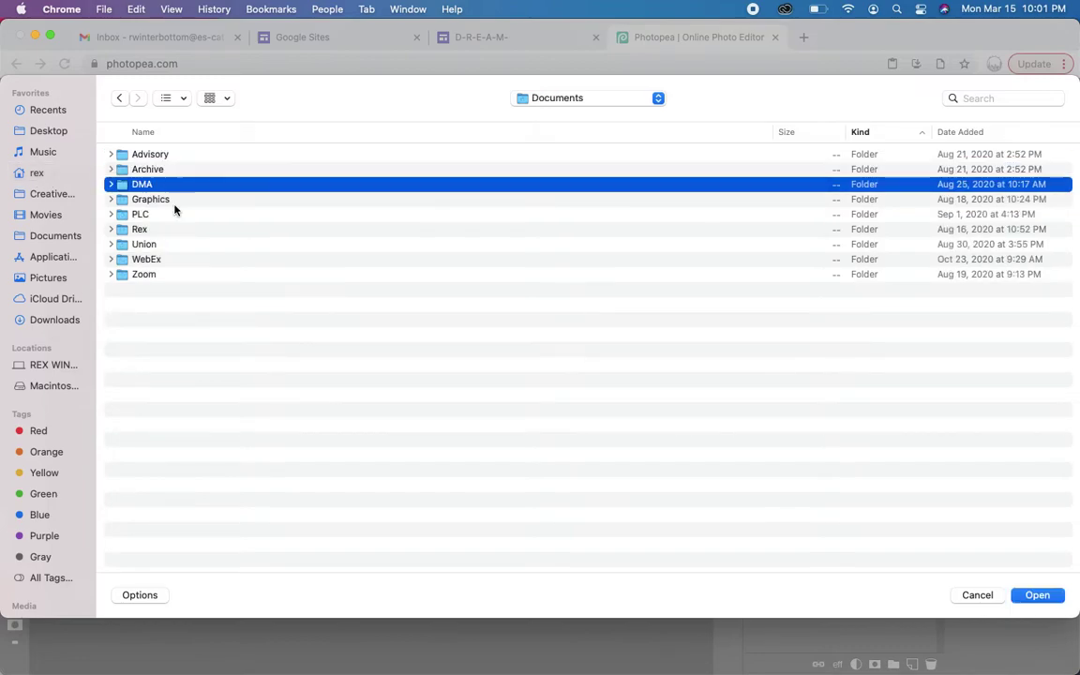
key("super+Down")
key("Down")
key("super+Down")
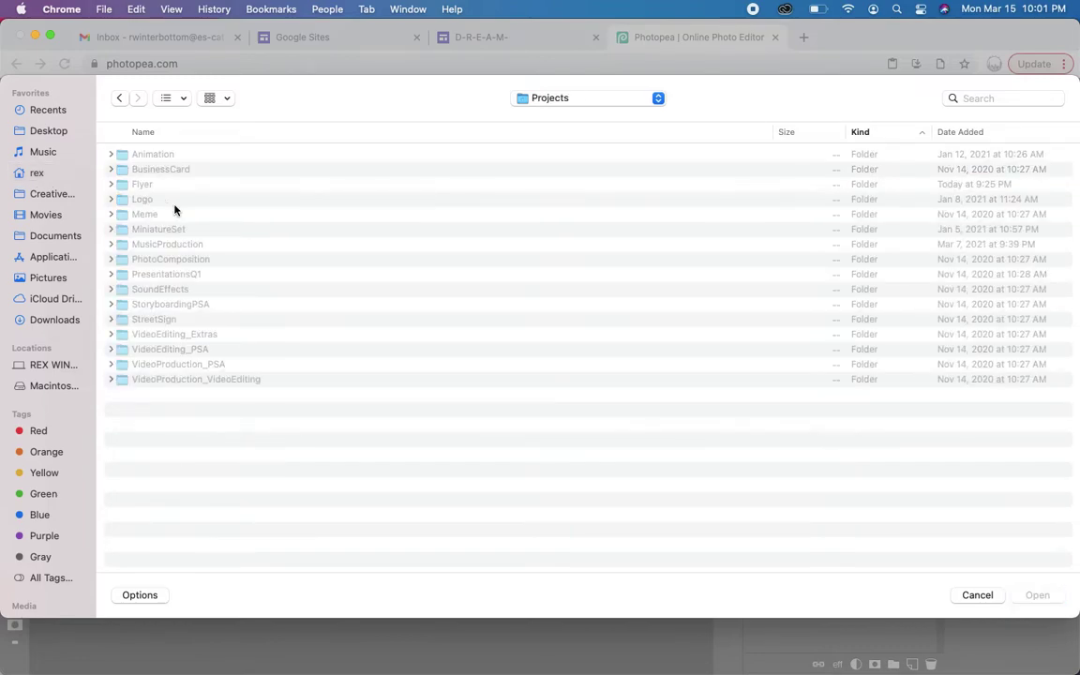
key("f")
key("super+Down")
key("s")
key("super+Down")
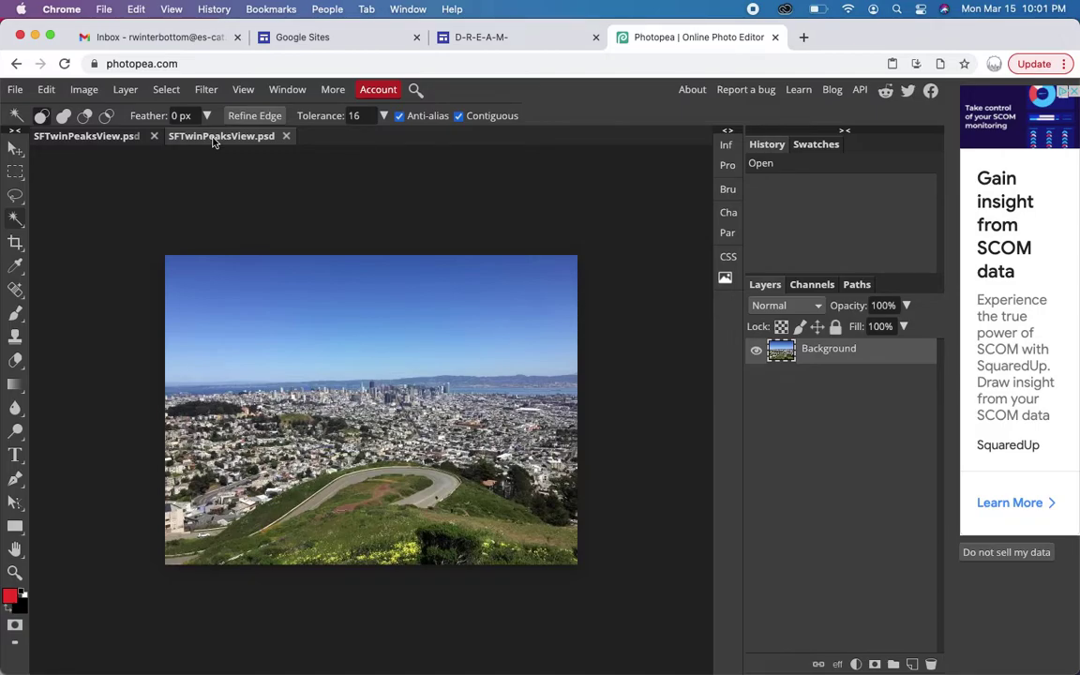
Step: In the image size settings, switch the units to inches and set the resolution to 300 DPI
left_click(165, 90)
mouse_move(92, 91)
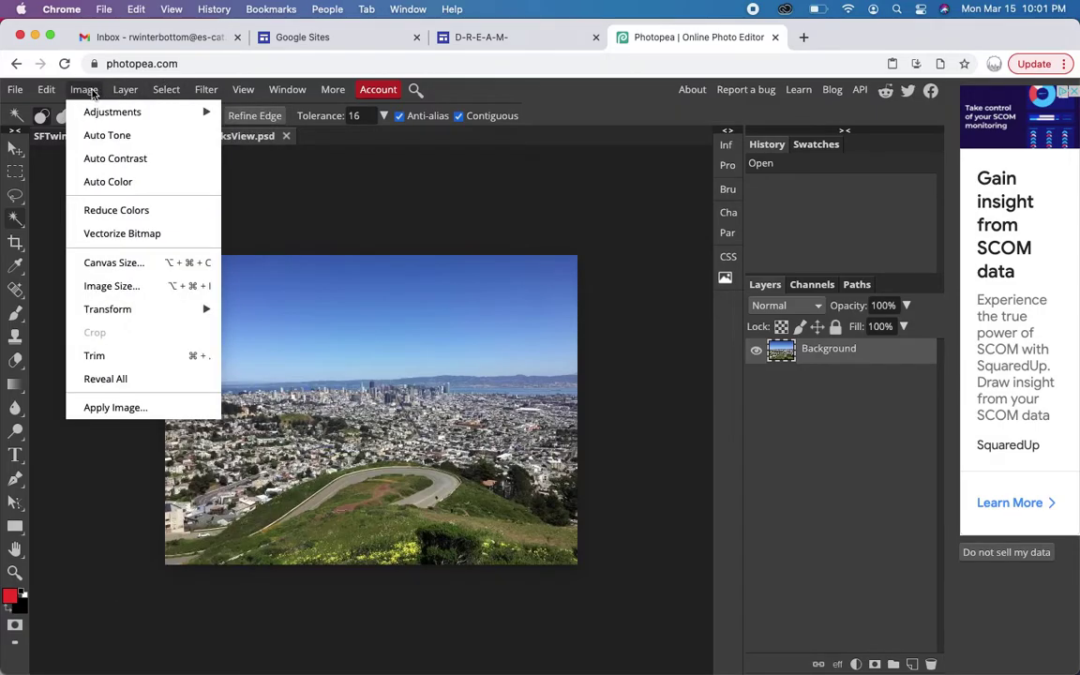
left_click(127, 289)
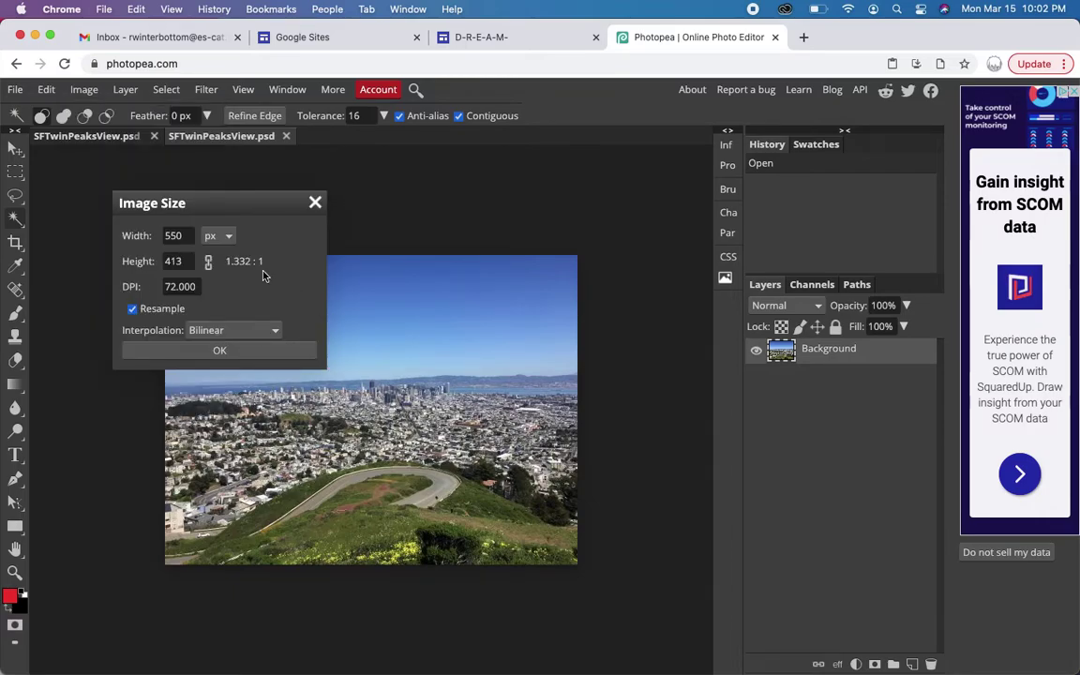
left_click(215, 236)
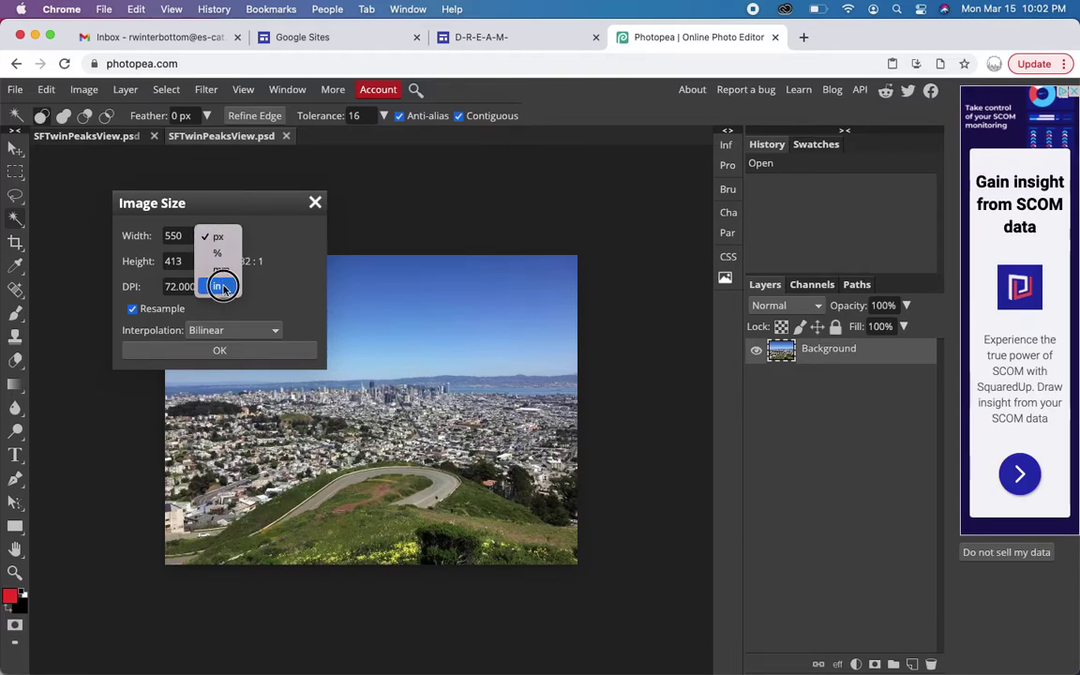
left_click(210, 286)
left_click_drag(198, 286, 151, 282)
type("300")
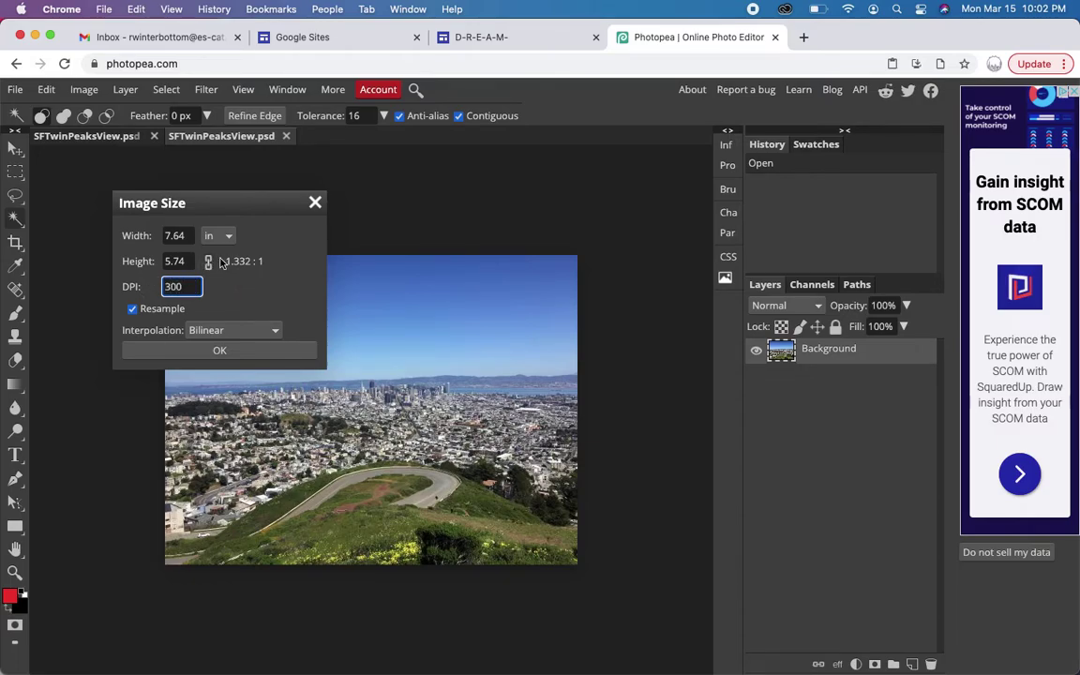
Step: Link the image's width and height proportionally, set the width to 6.25 in, and apply the resize
left_click_drag(192, 235, 125, 235)
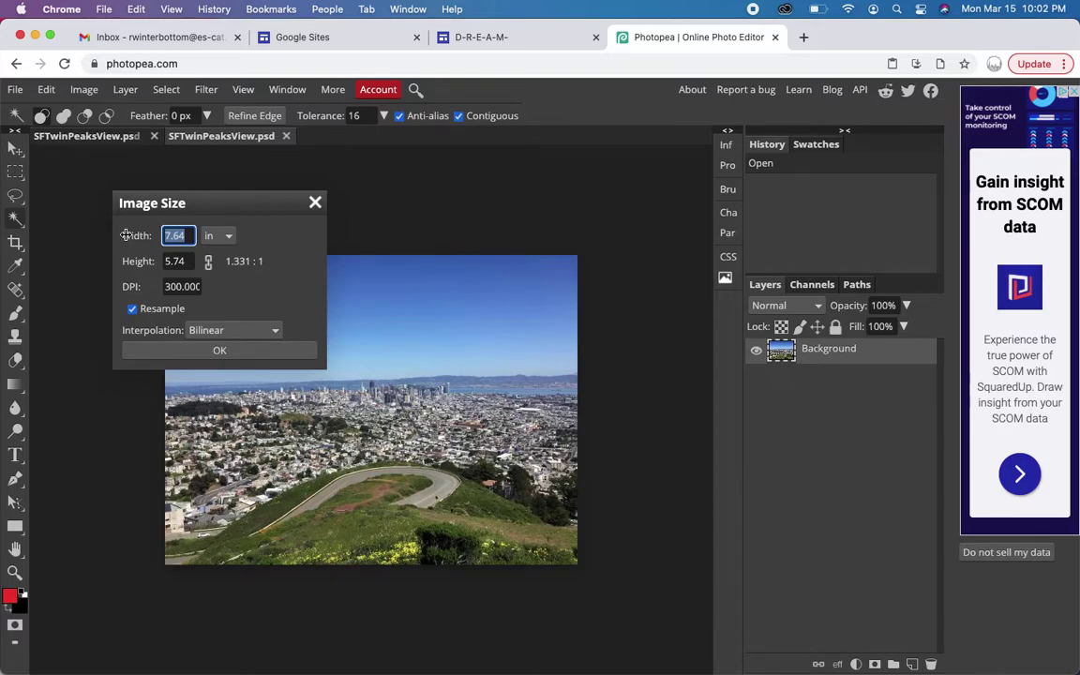
type("6.25")
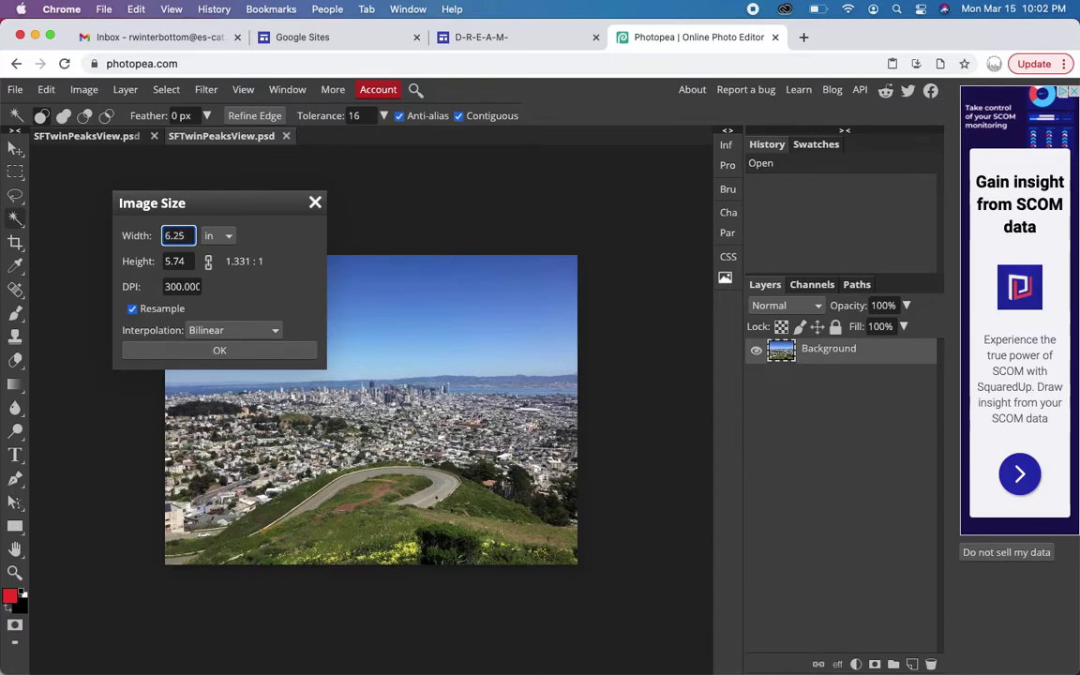
left_click(209, 262)
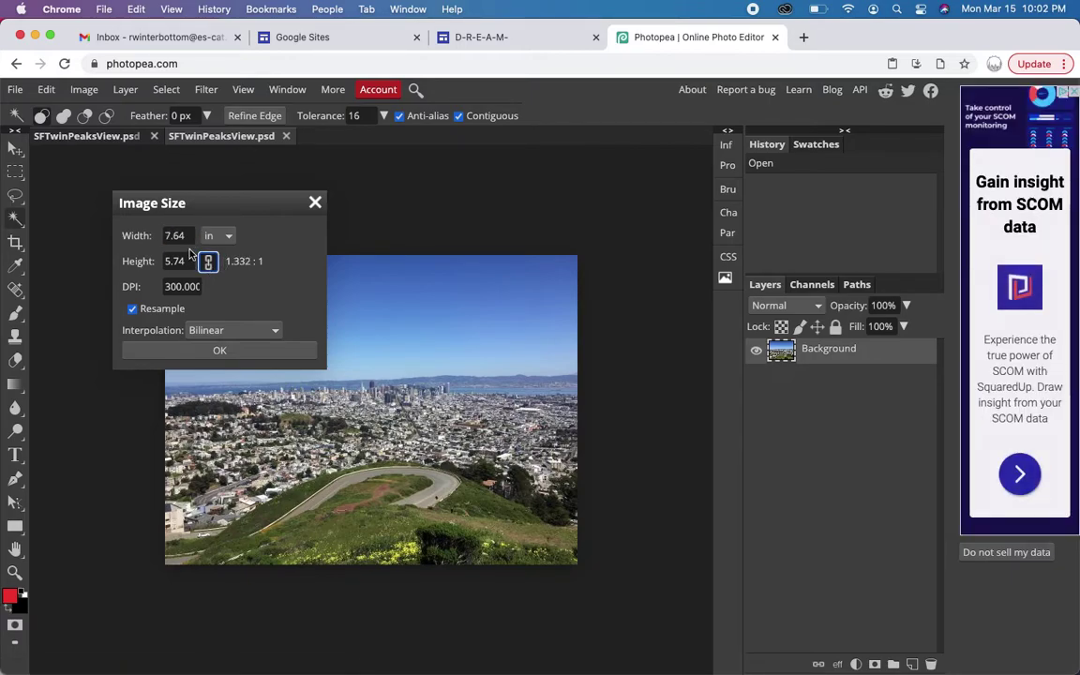
left_click(181, 261)
double_click(178, 260)
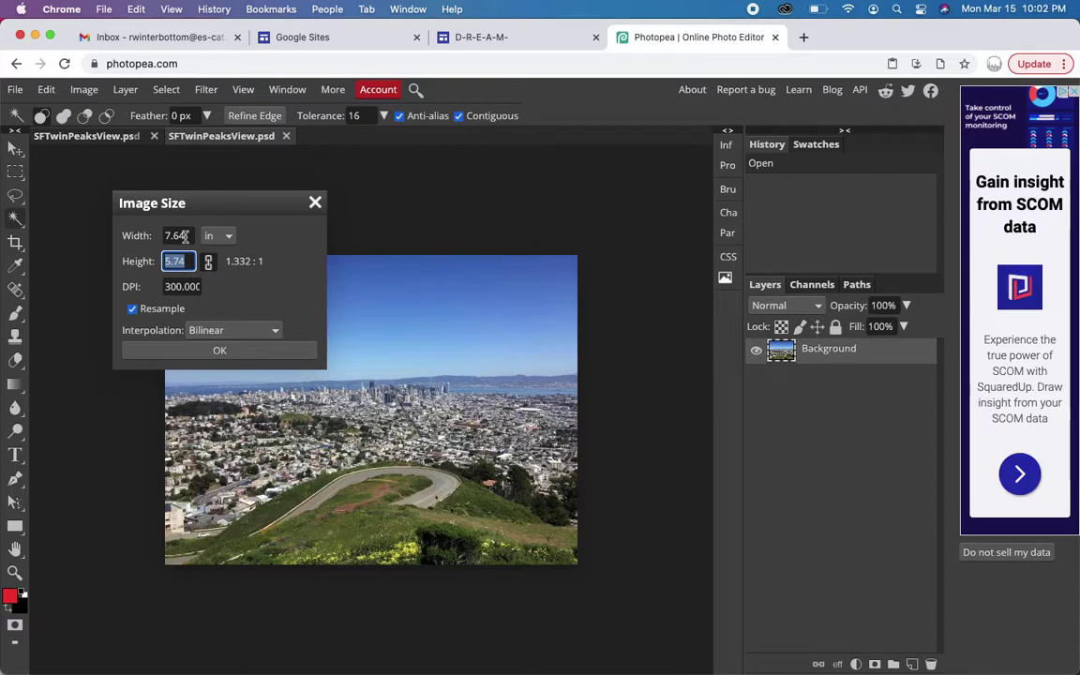
double_click(178, 236)
type("6.25")
key("Tab")
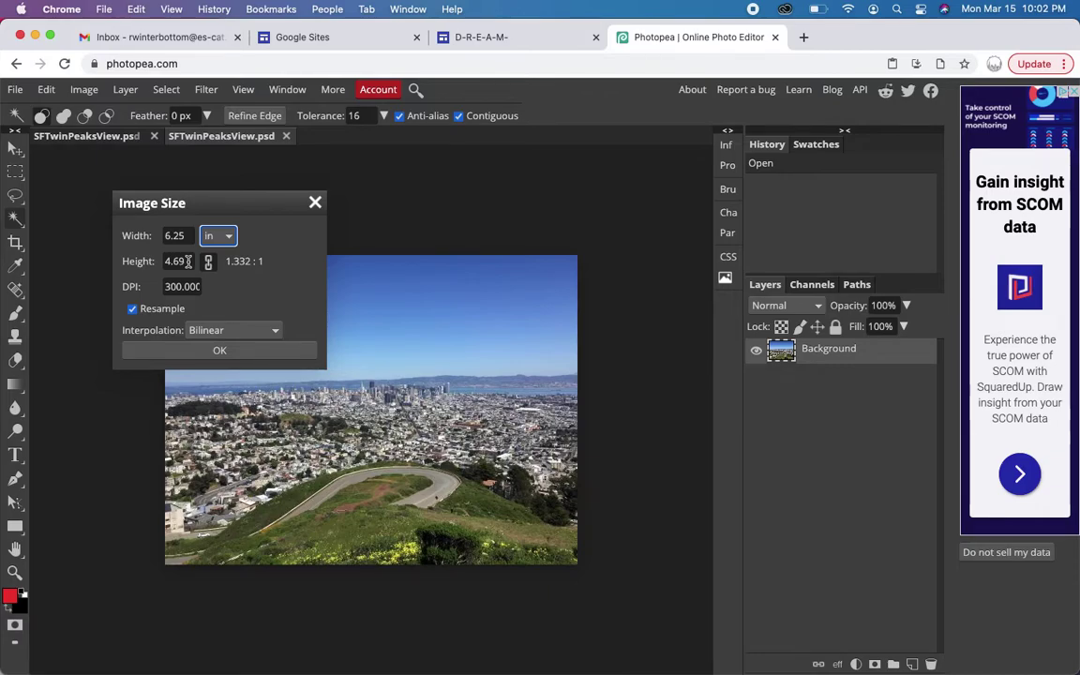
left_click(220, 351)
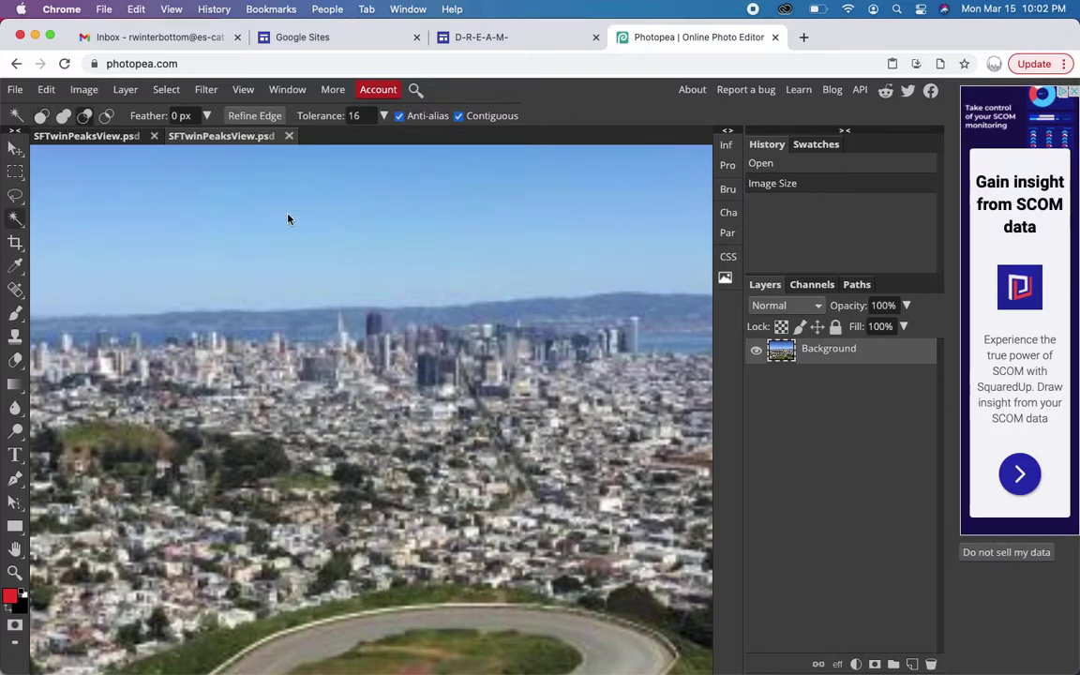
left_click(90, 91)
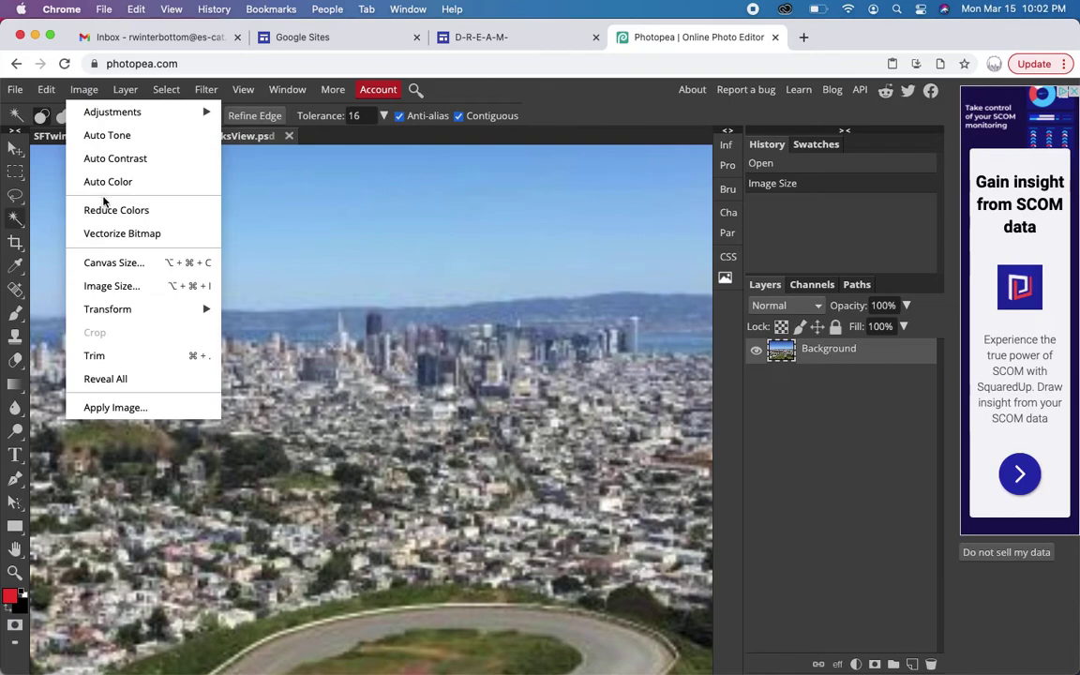
left_click(115, 264)
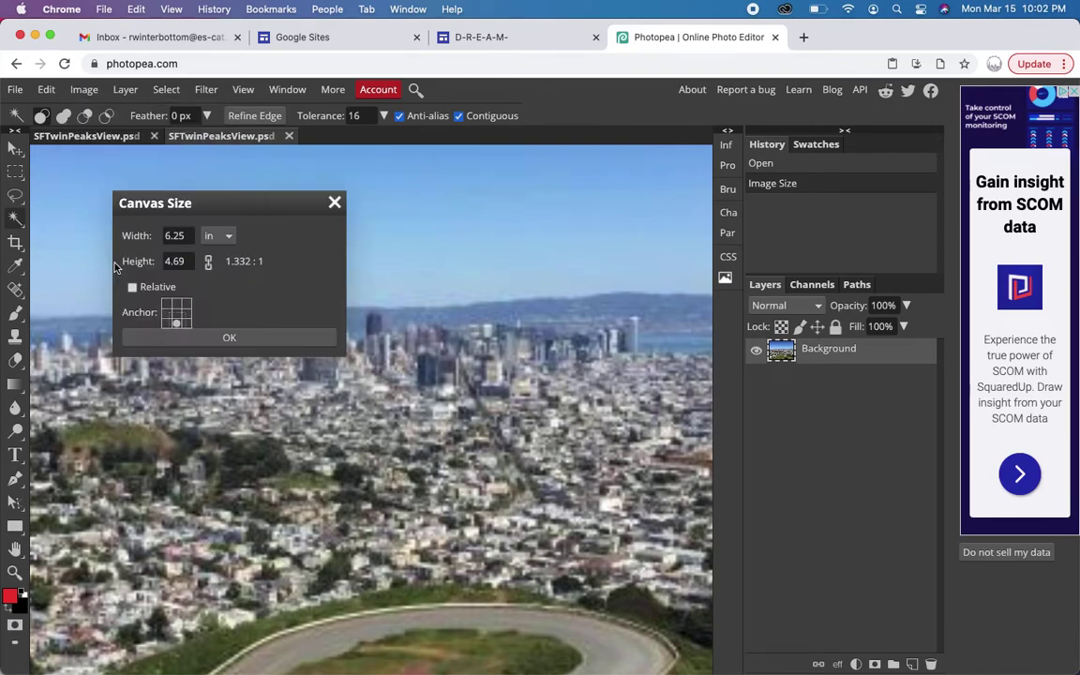
left_click(184, 261)
key("Return")
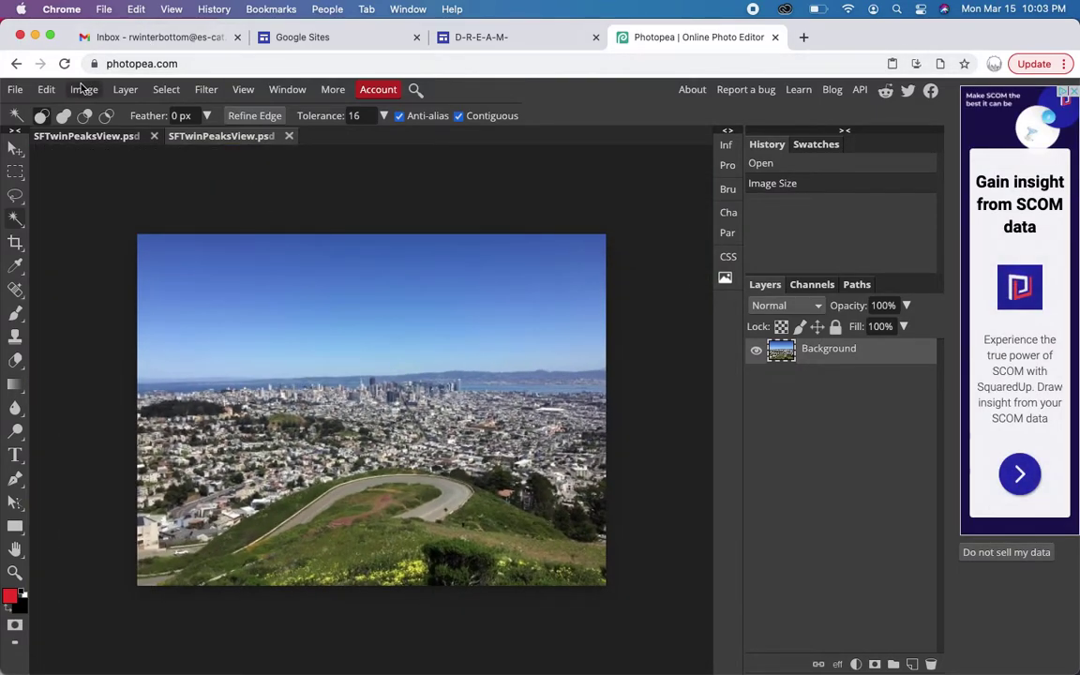
Step: Set the canvas height to 4.25 in with the bottom-center anchor, and close this second document without saving
left_click(67, 94)
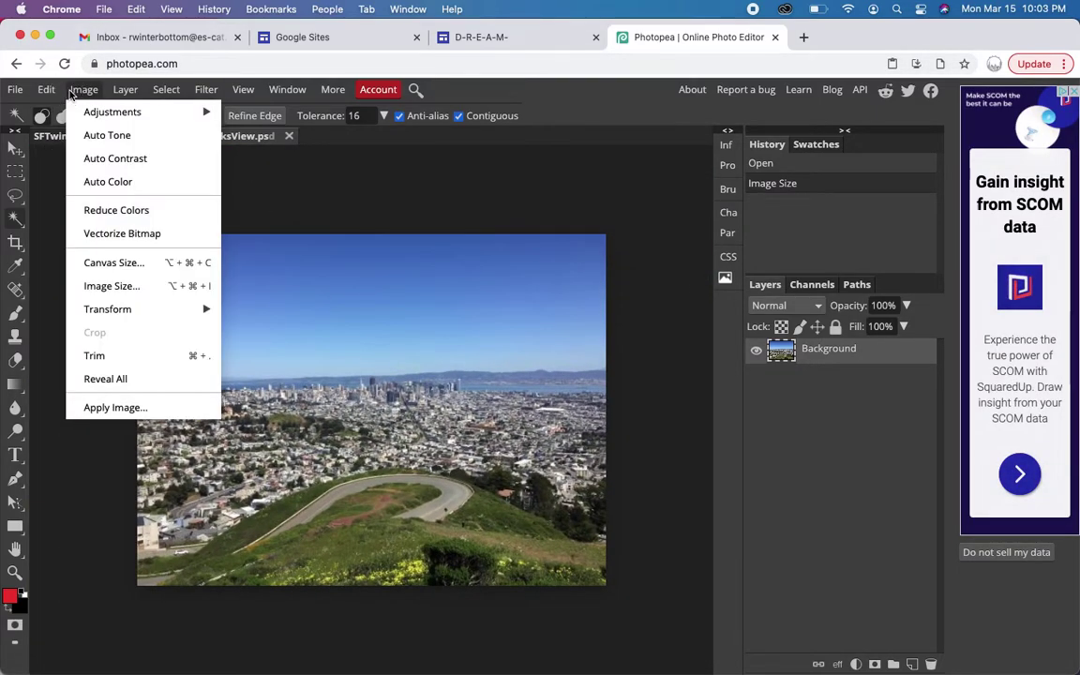
left_click(110, 262)
double_click(174, 262)
type("4.25")
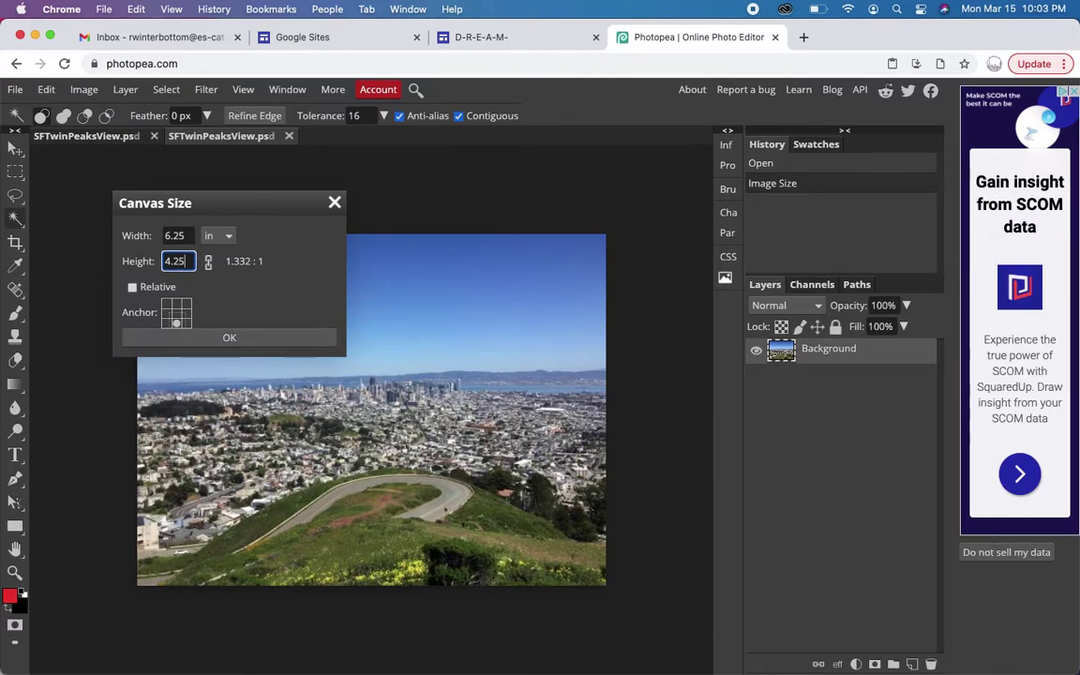
left_click(167, 314)
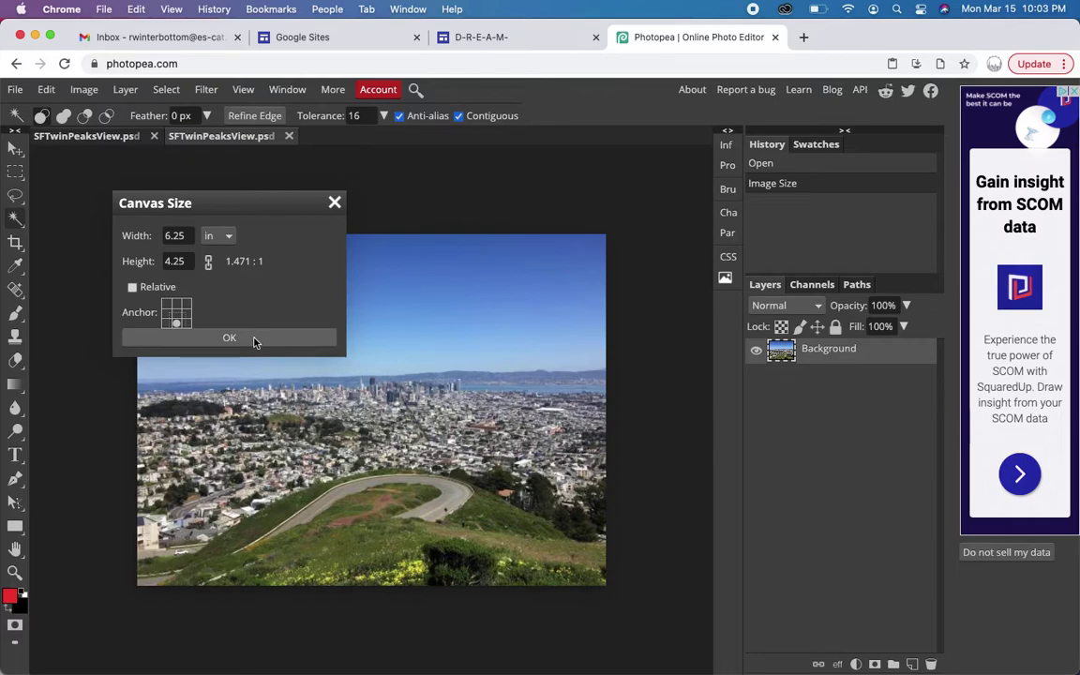
left_click(230, 337)
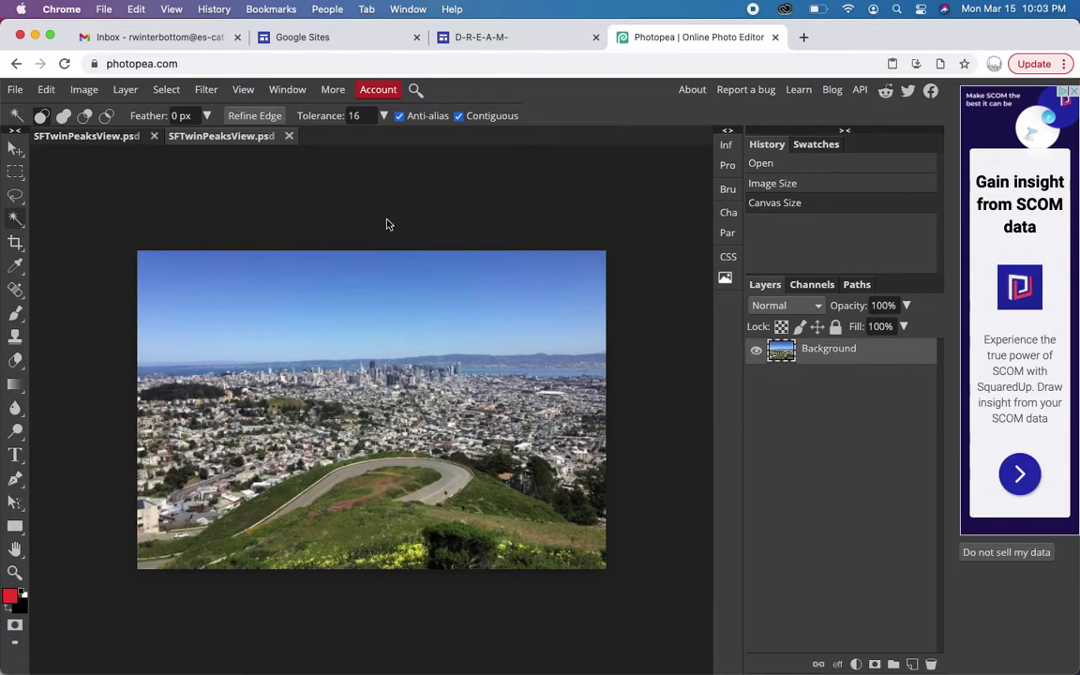
left_click(289, 136)
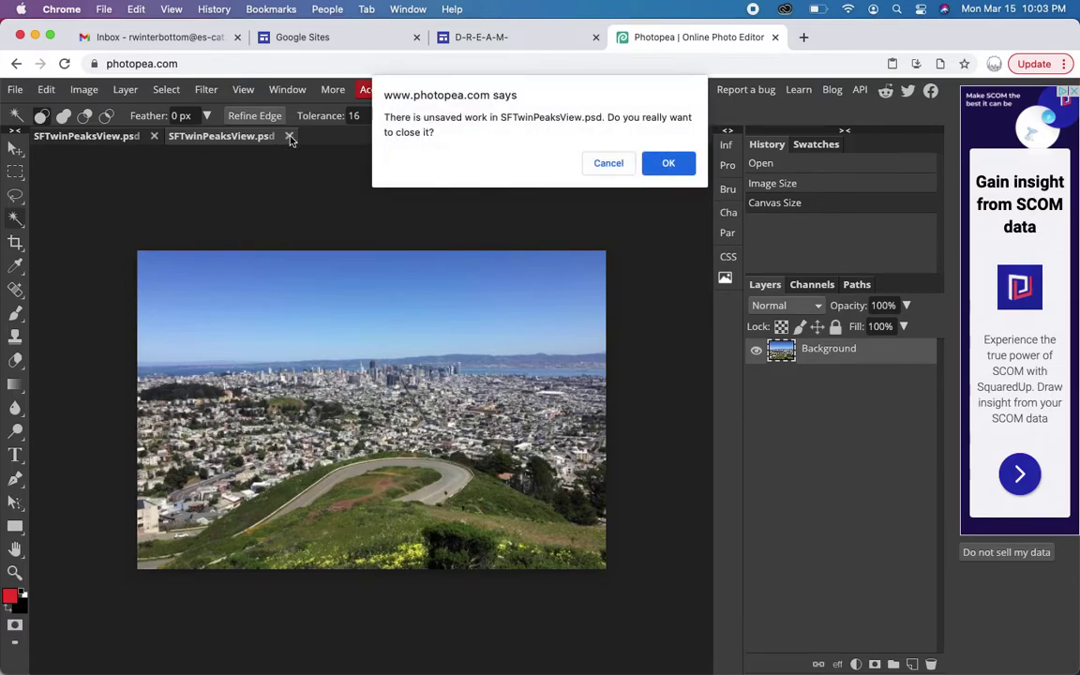
key("Return")
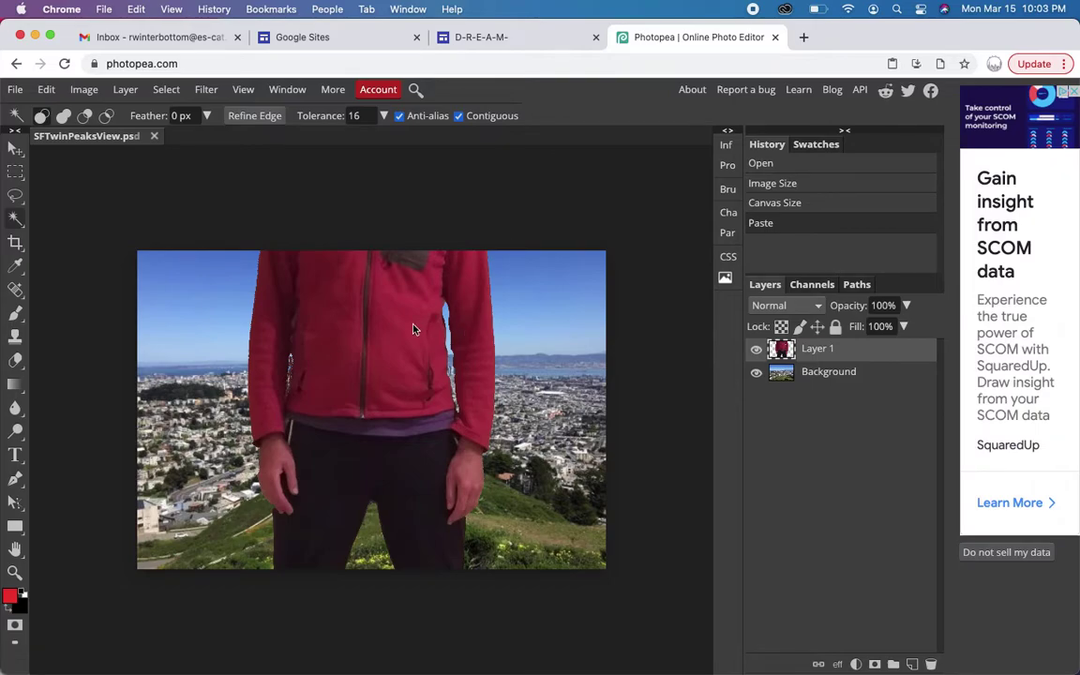
Step: Rename Layer 1 to the pictured person's first name followed by "Standing"
double_click(818, 349)
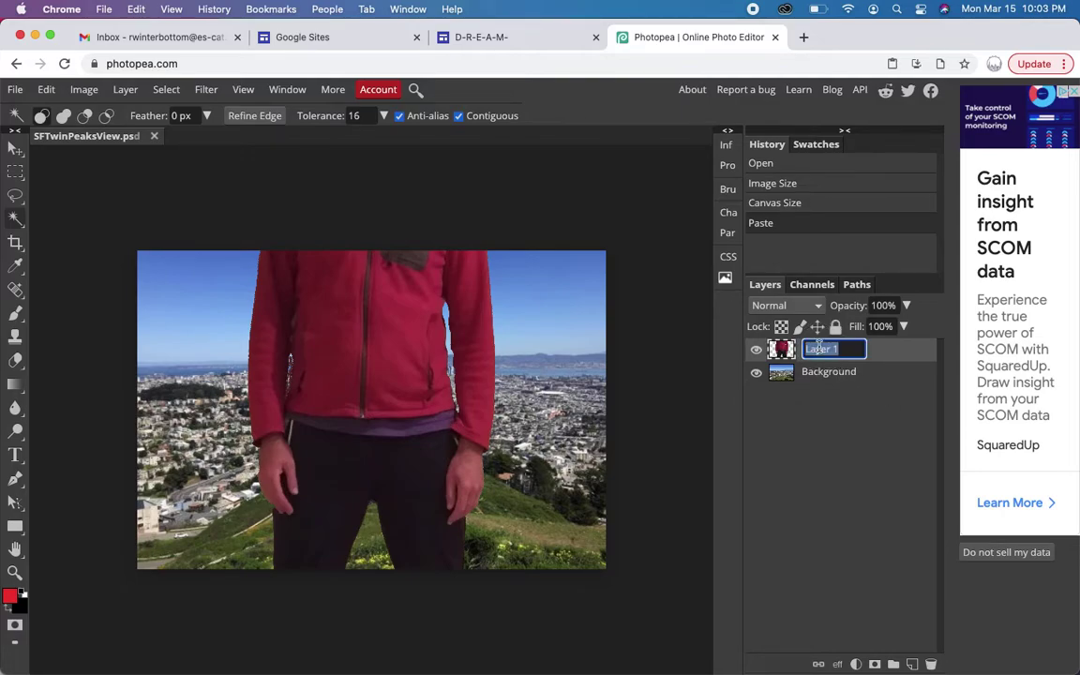
type("Rex Standing")
key("Return")
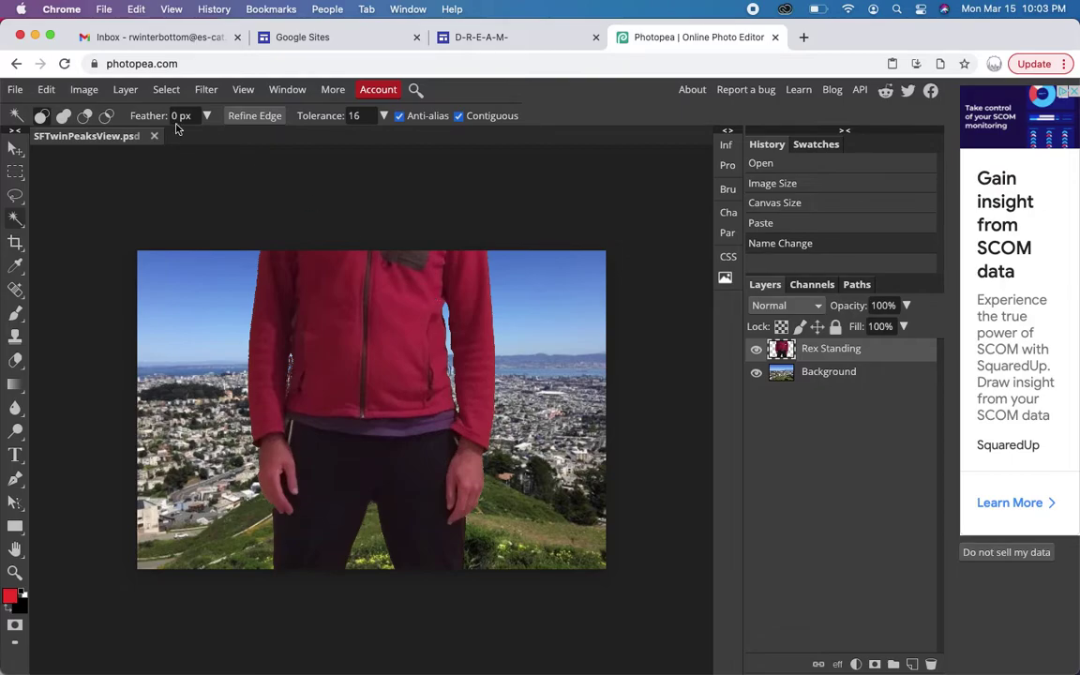
Step: Start a scale transform on the standing person layer and set its width to 25%
left_click(46, 89)
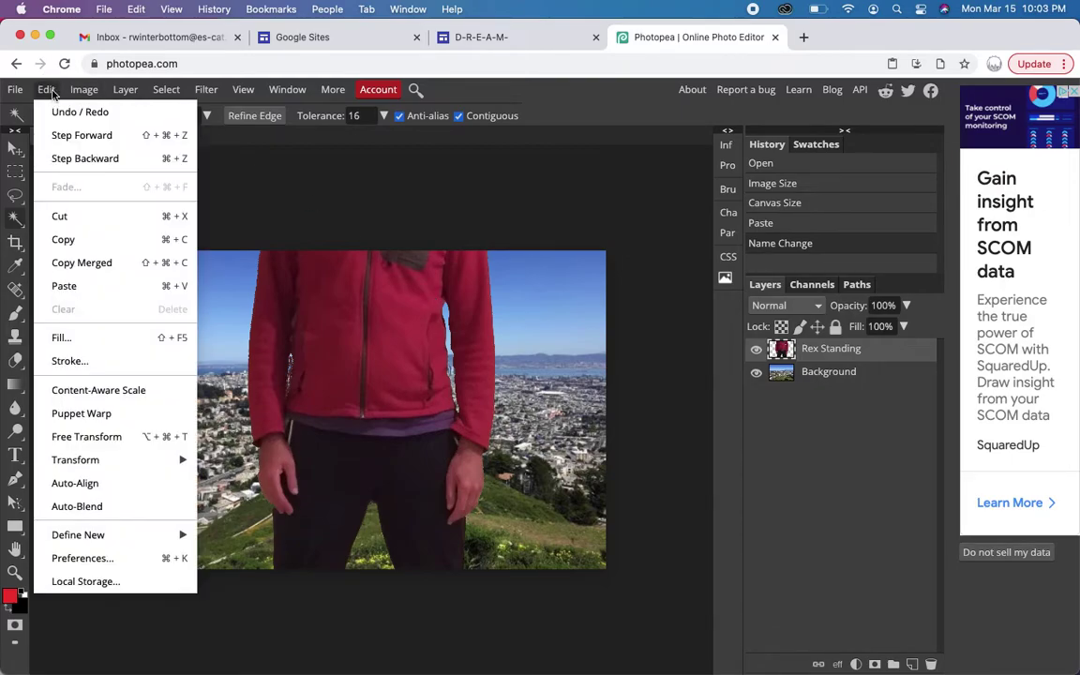
mouse_move(118, 466)
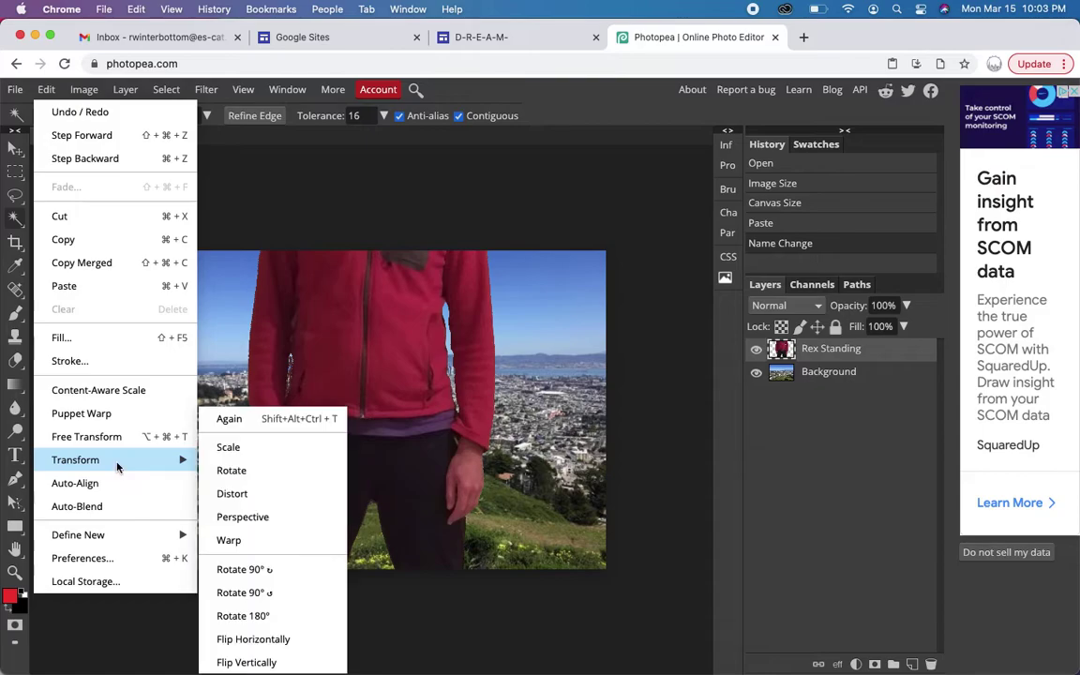
left_click(227, 449)
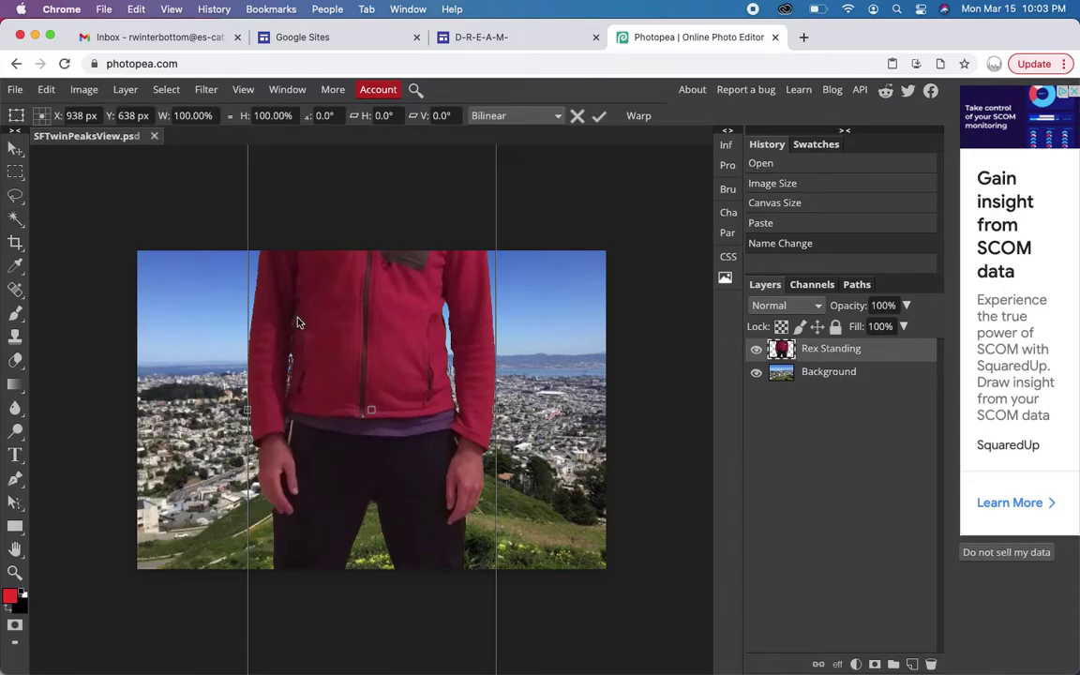
left_click_drag(204, 115, 143, 110)
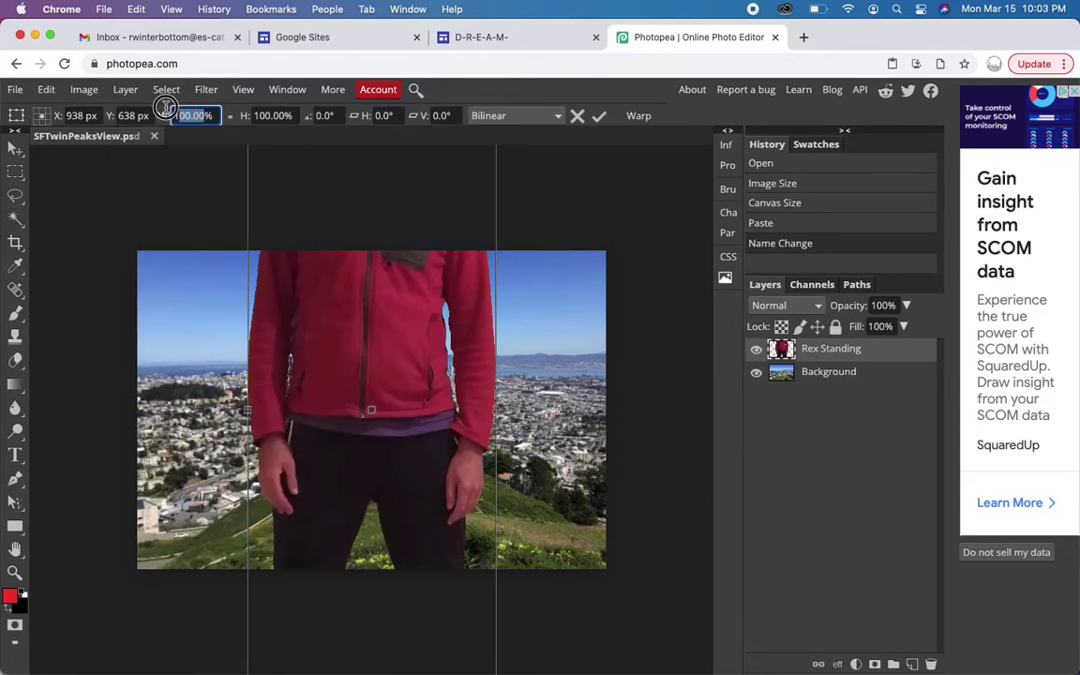
type("25")
key("Tab")
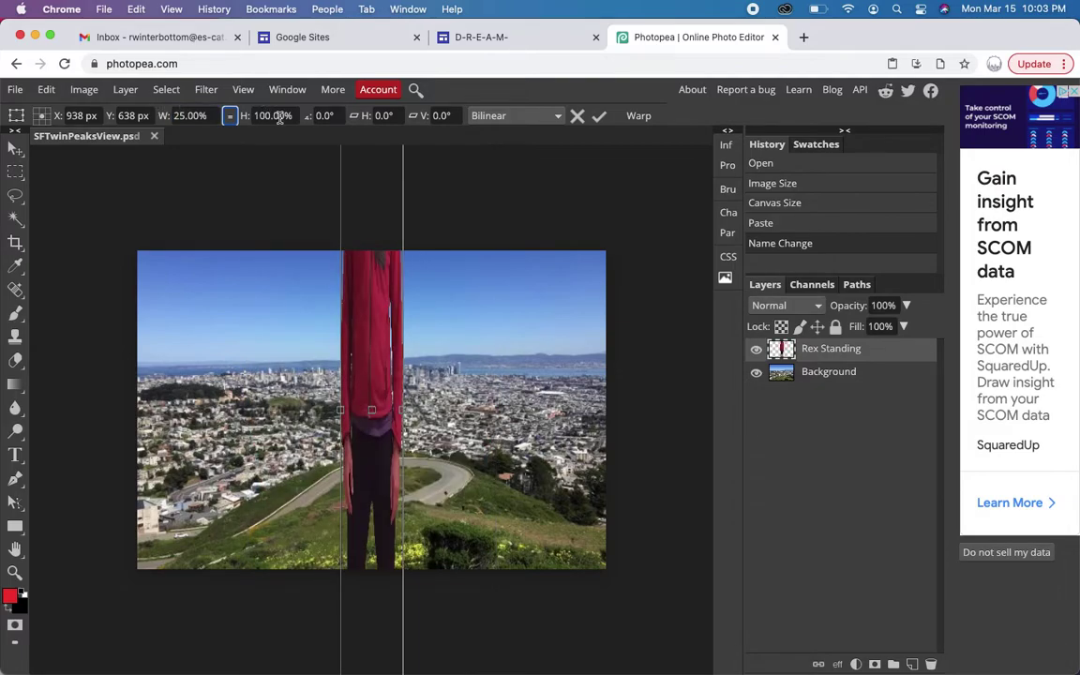
Step: Set the person's height scale to 25%, move the figure to the left side of the view, and apply the transform
left_click_drag(282, 117, 225, 114)
type("25")
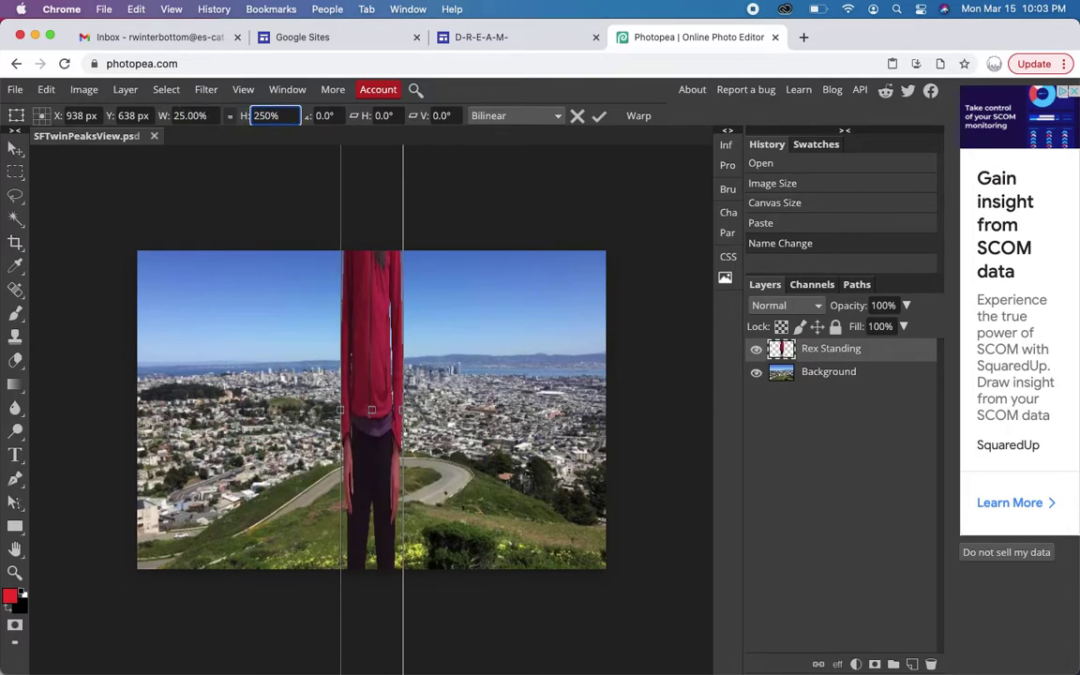
key("Return")
left_click_drag(282, 115, 226, 113)
type("2")
key("Return")
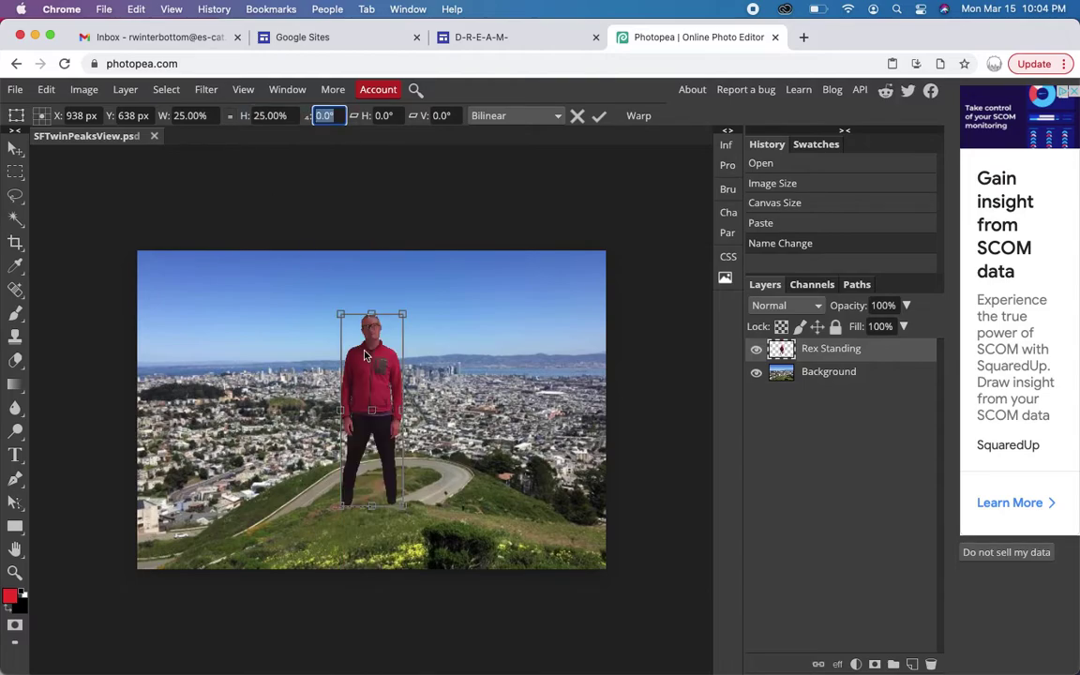
left_click_drag(353, 366, 214, 351)
key("Return")
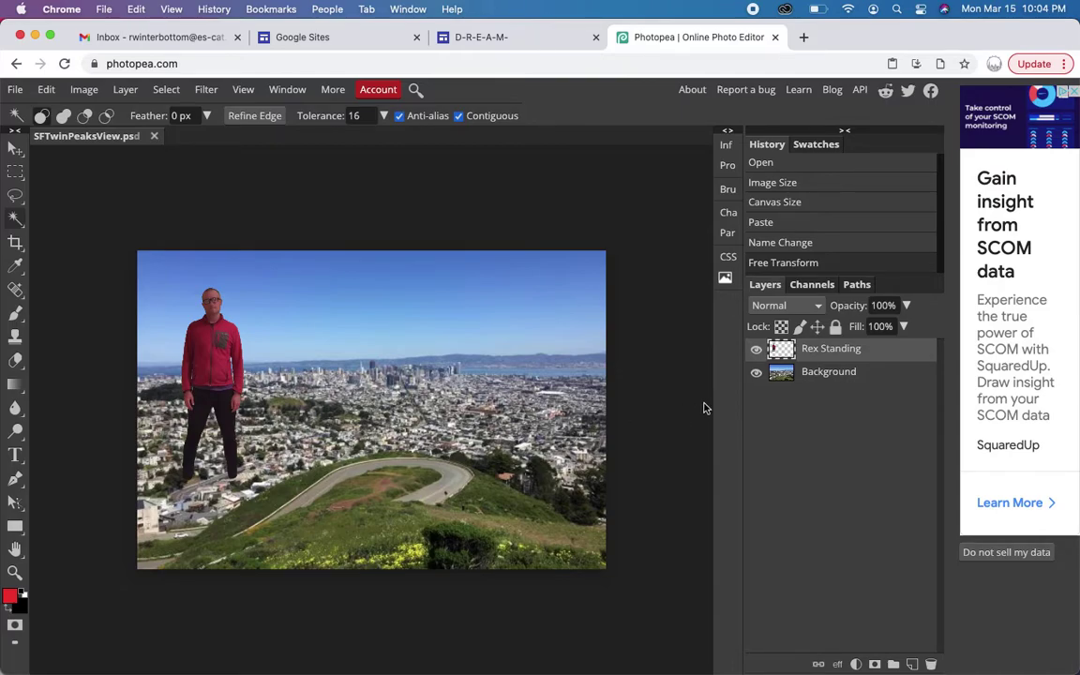
Step: Switch to TextEdit, copy the line "Best Birthday Ever!!" from FlyerText.txt, and return to Photopea
key("super+Tab")
key("super+Tab")
left_click(784, 67)
key("shift+super+Left")
key("super+c")
key("super+Tab")
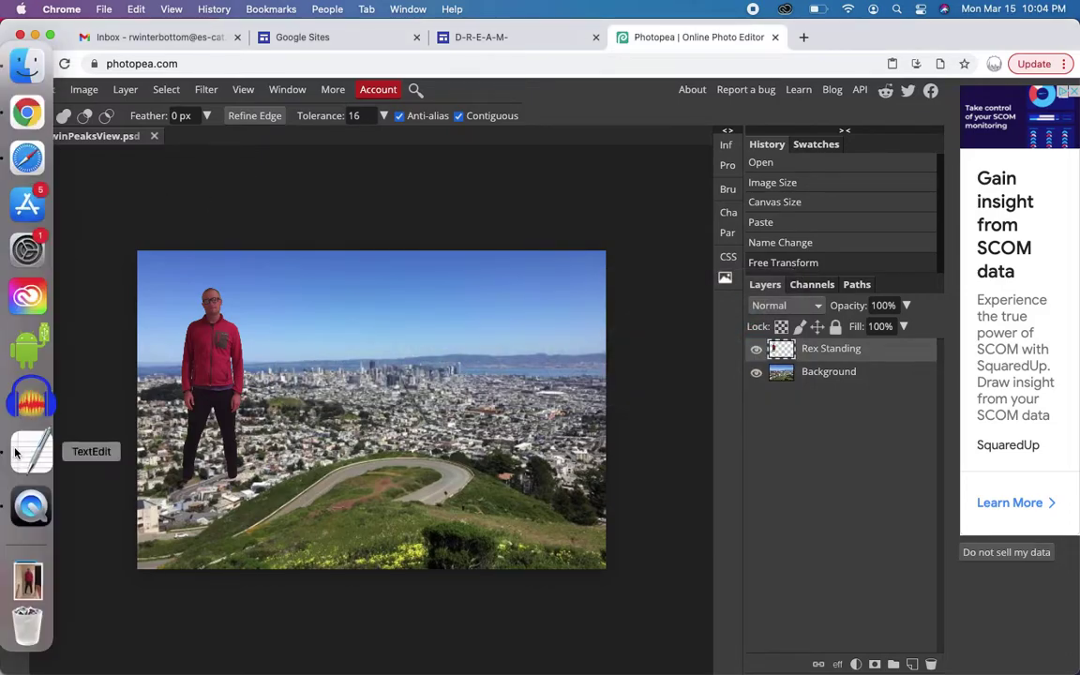
Step: Create a text layer directly above the Background layer in the sky and paste "Best Birthday Ever!!" into it
left_click(19, 456)
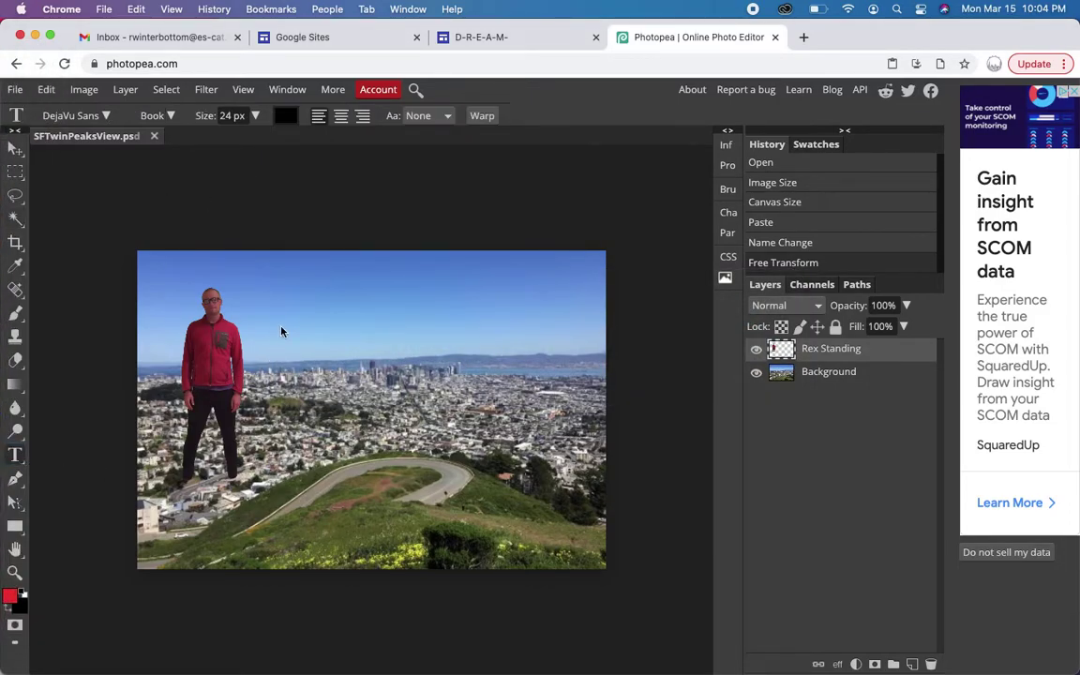
key("alt+bracketleft")
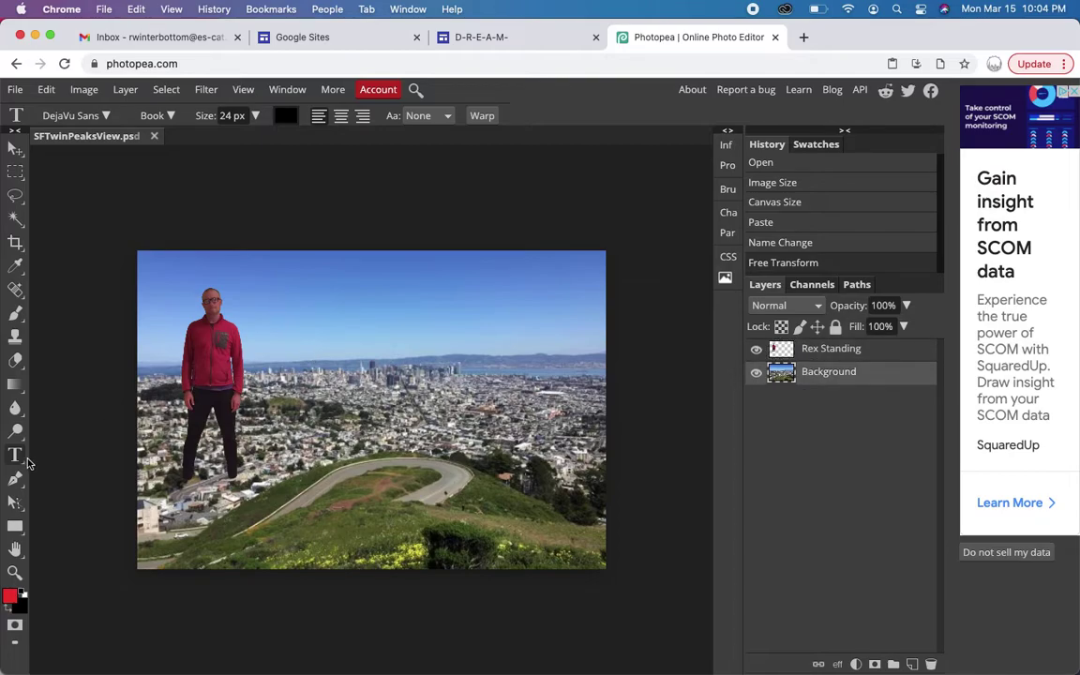
left_click(280, 330)
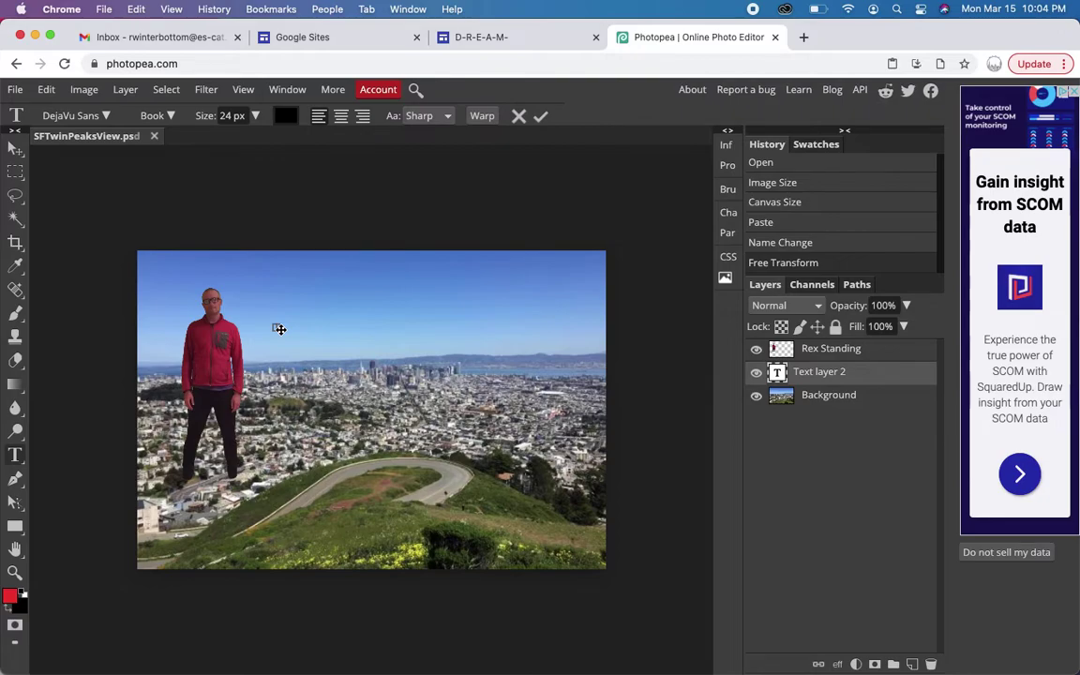
key("super+v")
Step: Set the size of the whole "Best Birthday Ever!!" text to 144 px
key("super+a")
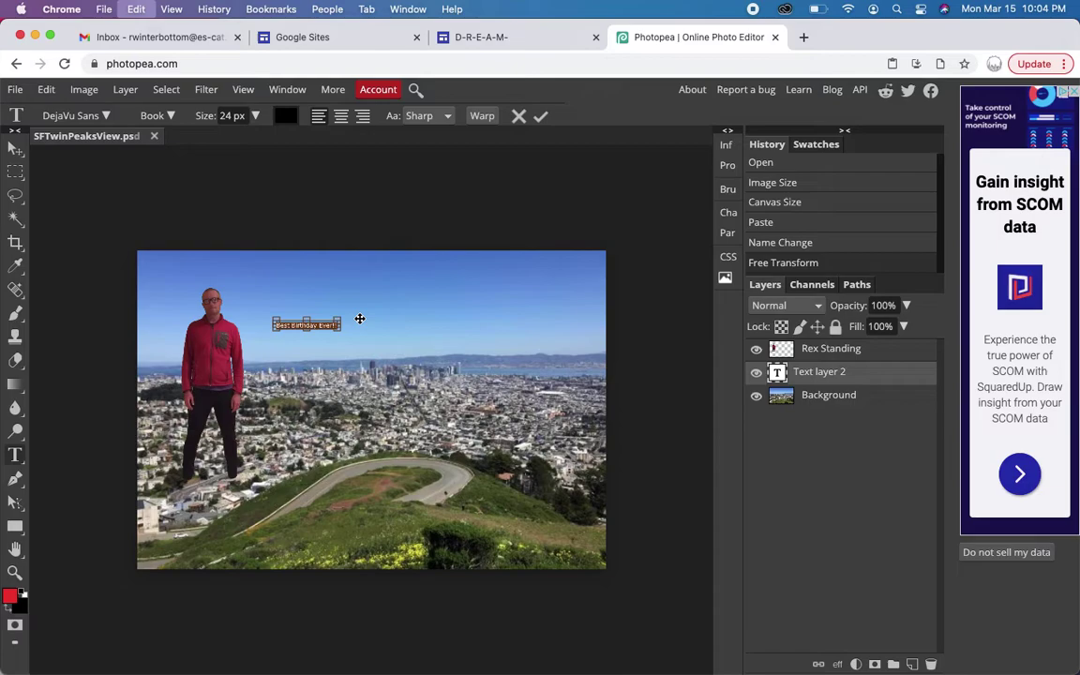
left_click(256, 117)
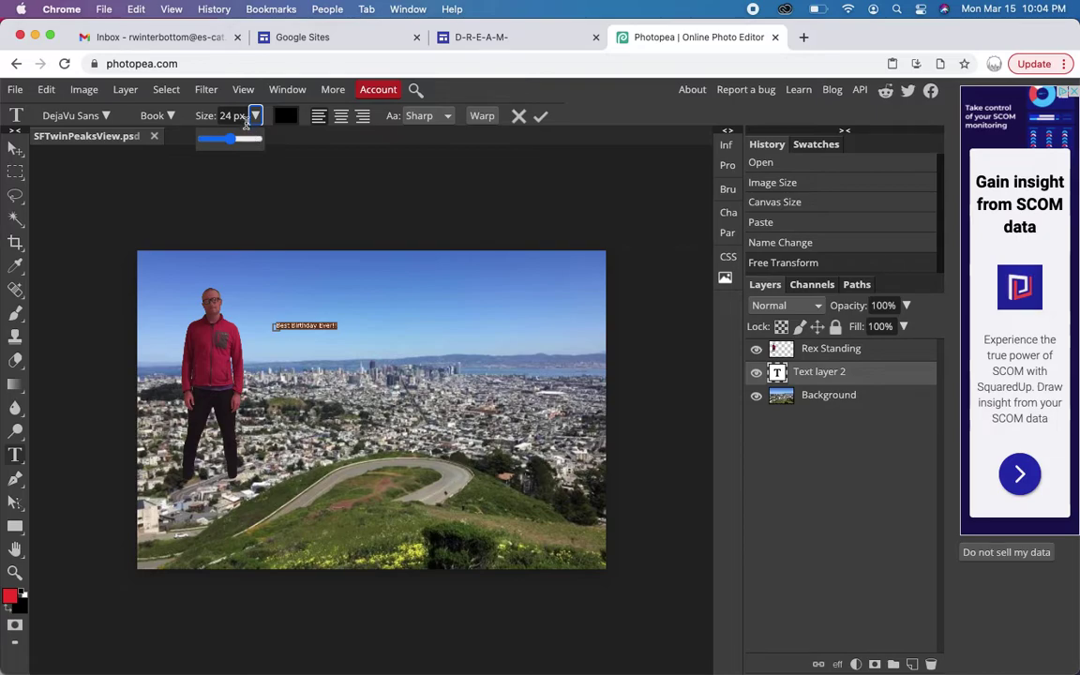
left_click_drag(230, 138, 249, 138)
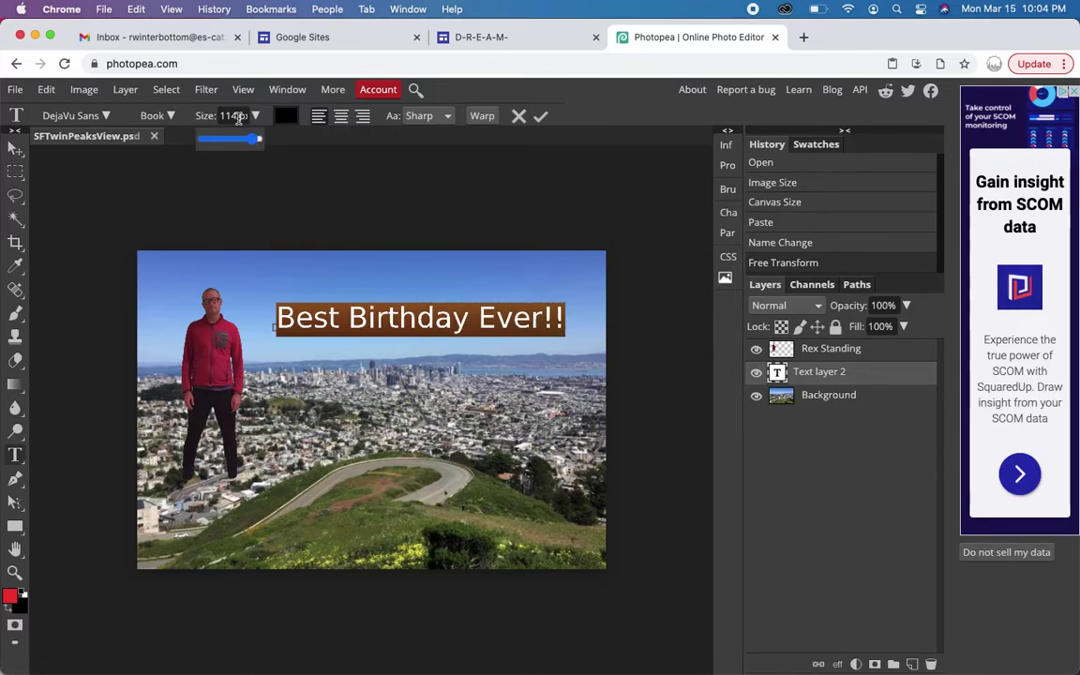
double_click(230, 115)
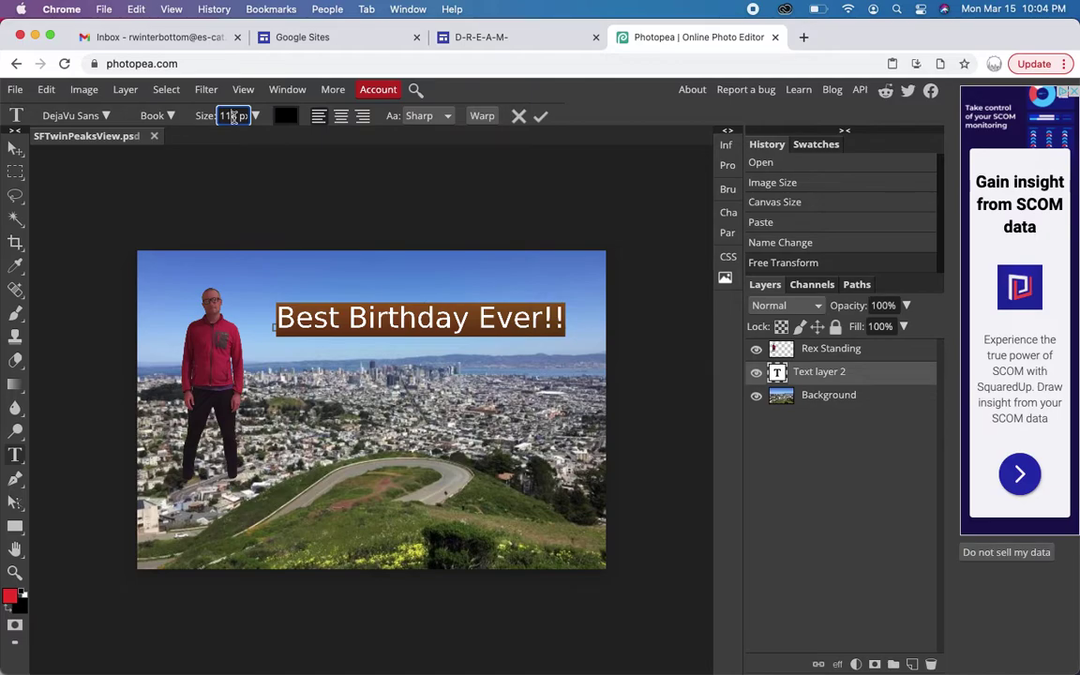
type("144")
key("Return")
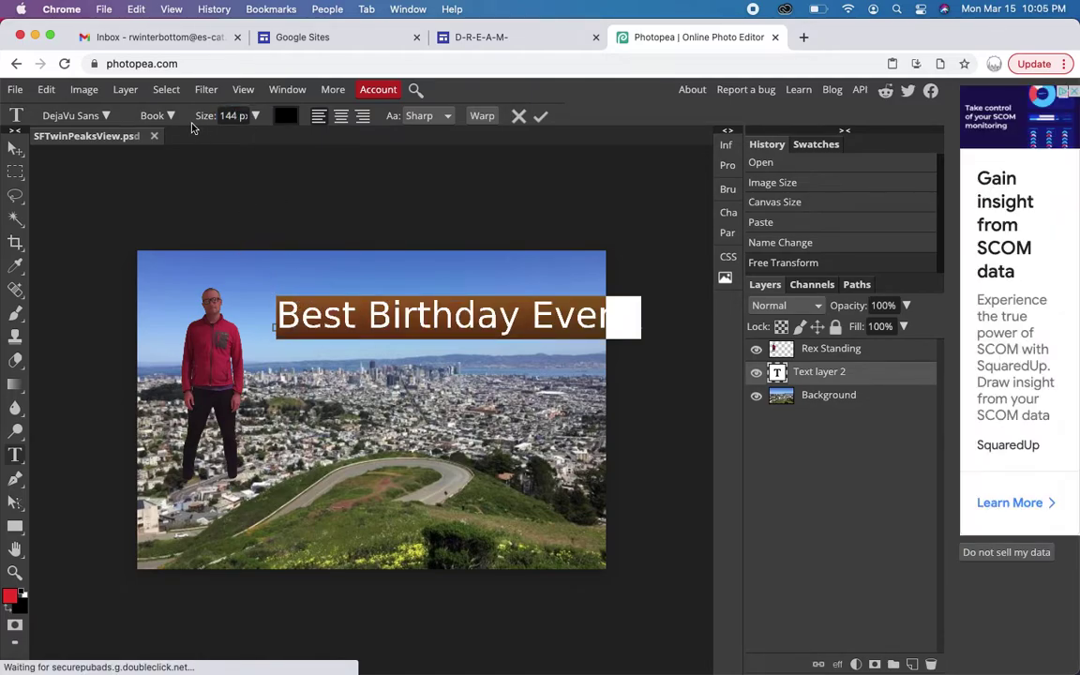
Step: Change the font of the selected birthday heading to DayPosterBlack
left_click(104, 116)
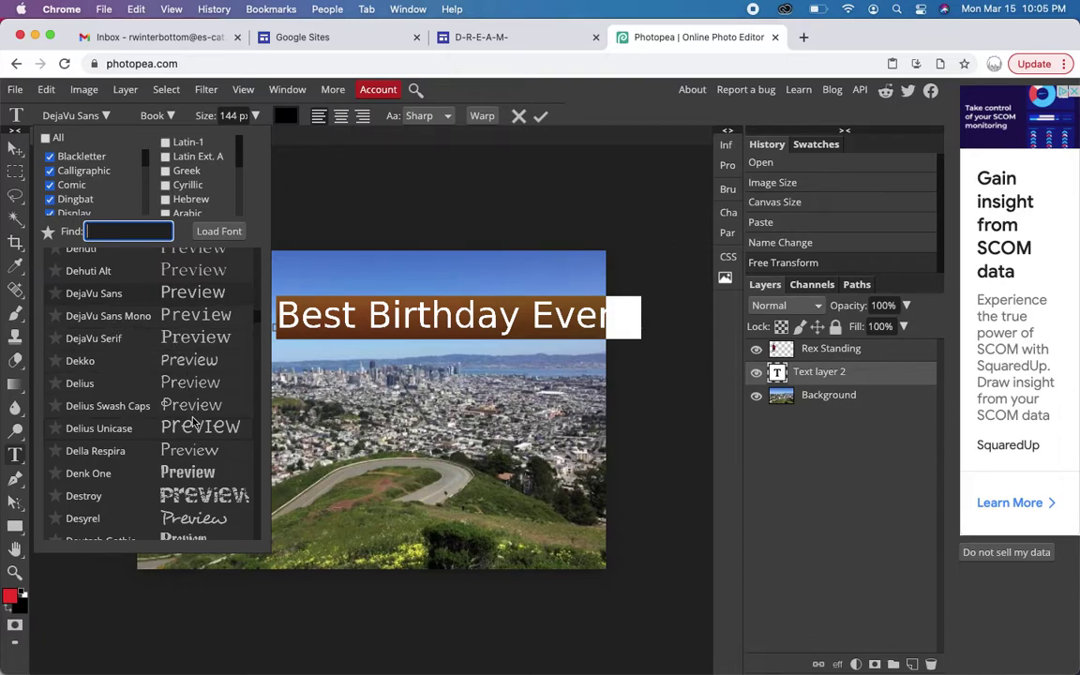
scroll(192, 422, "up", 5)
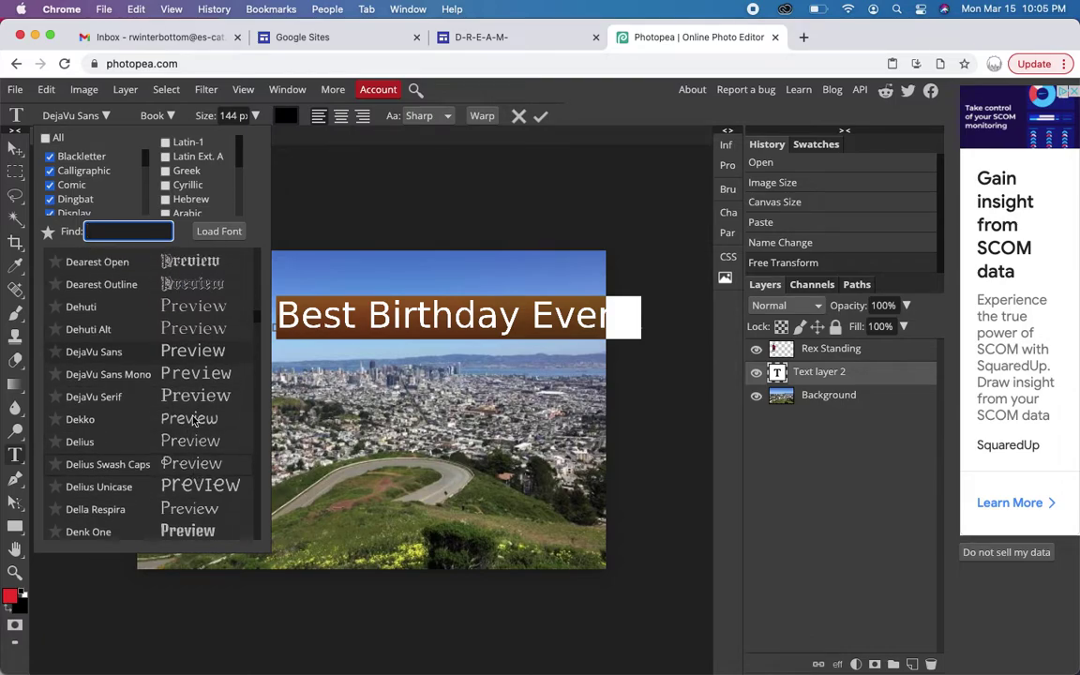
scroll(192, 422, "up", 6)
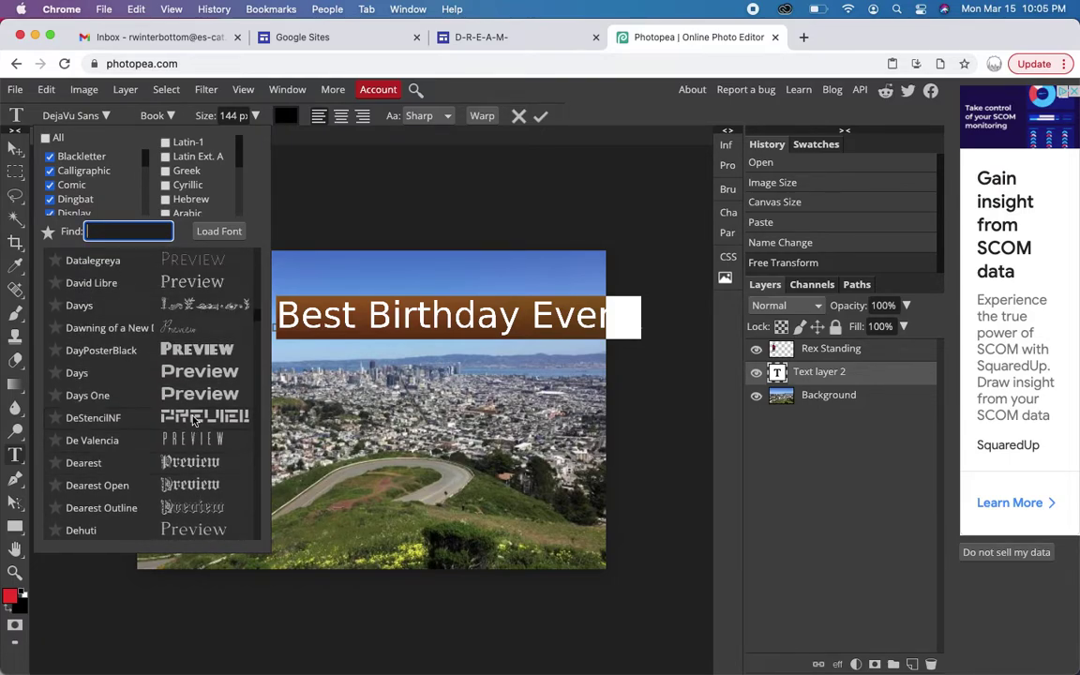
left_click(202, 350)
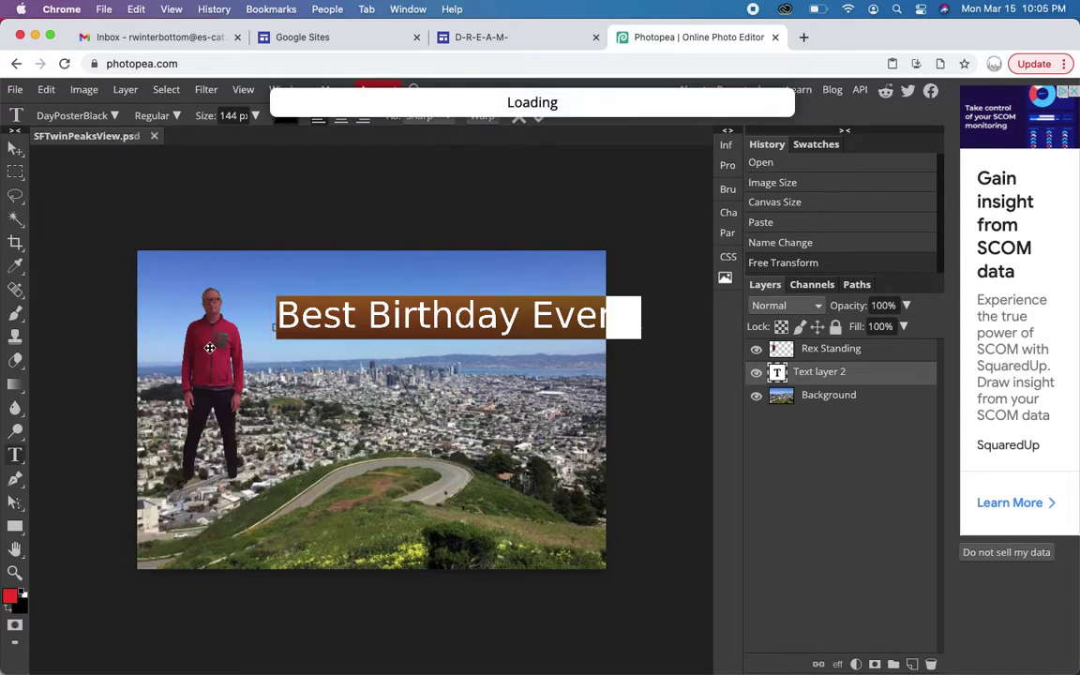
left_click(392, 308)
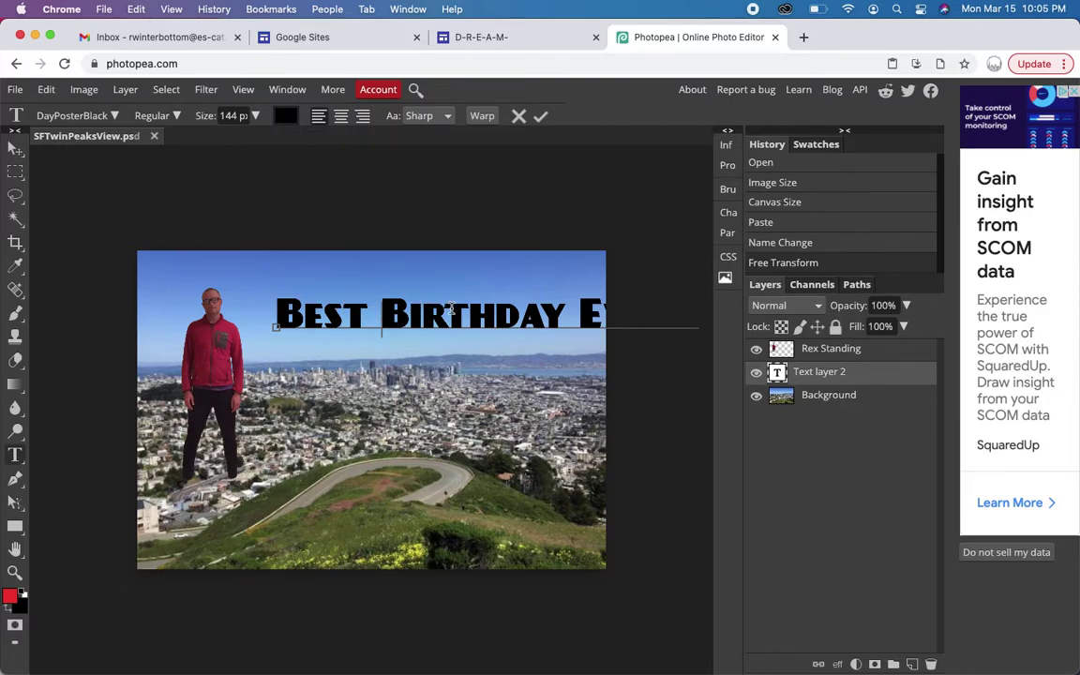
Step: Move the birthday heading across the upper sky and the standing person onto the grassy hill at the lower right
left_click(14, 148)
left_click_drag(325, 312, 220, 300)
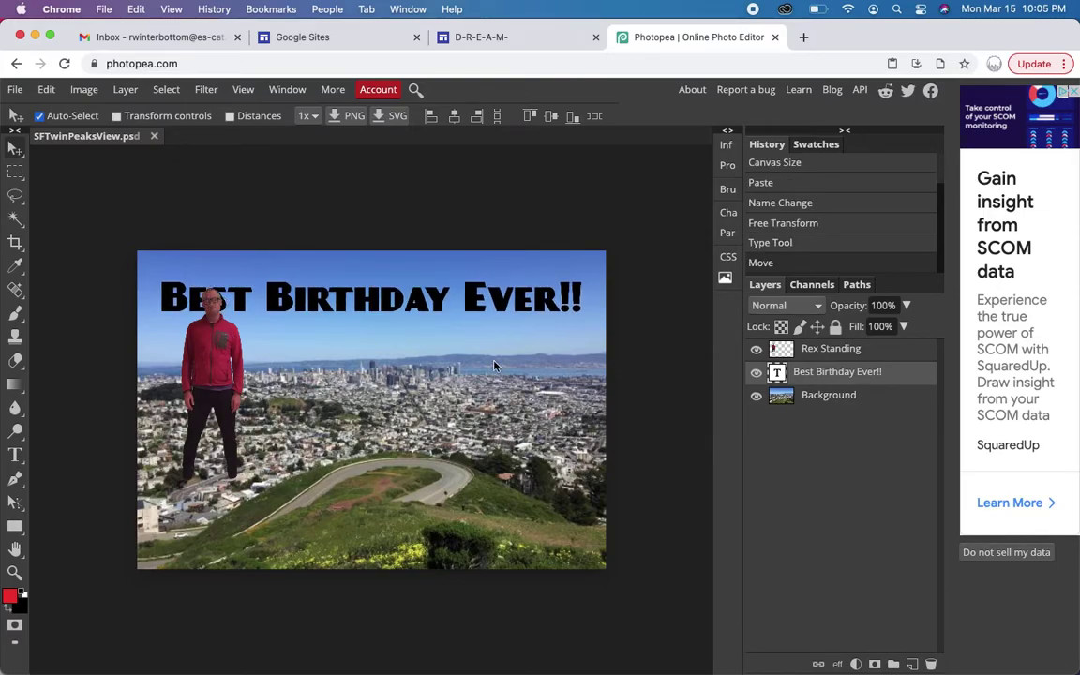
left_click(825, 349)
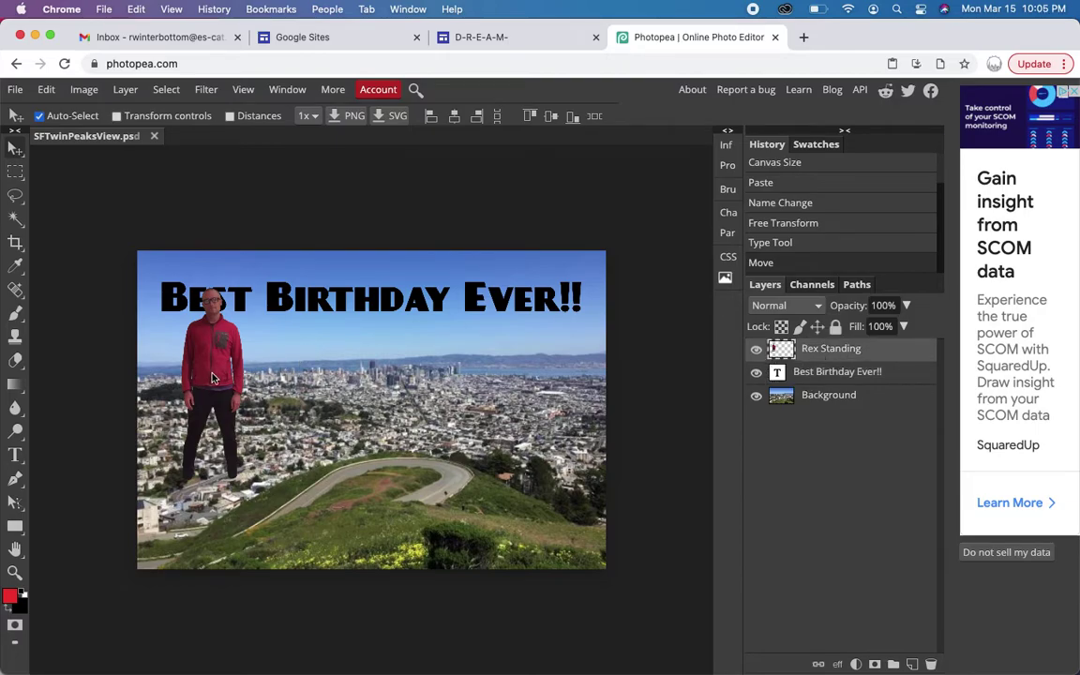
left_click_drag(215, 369, 549, 438)
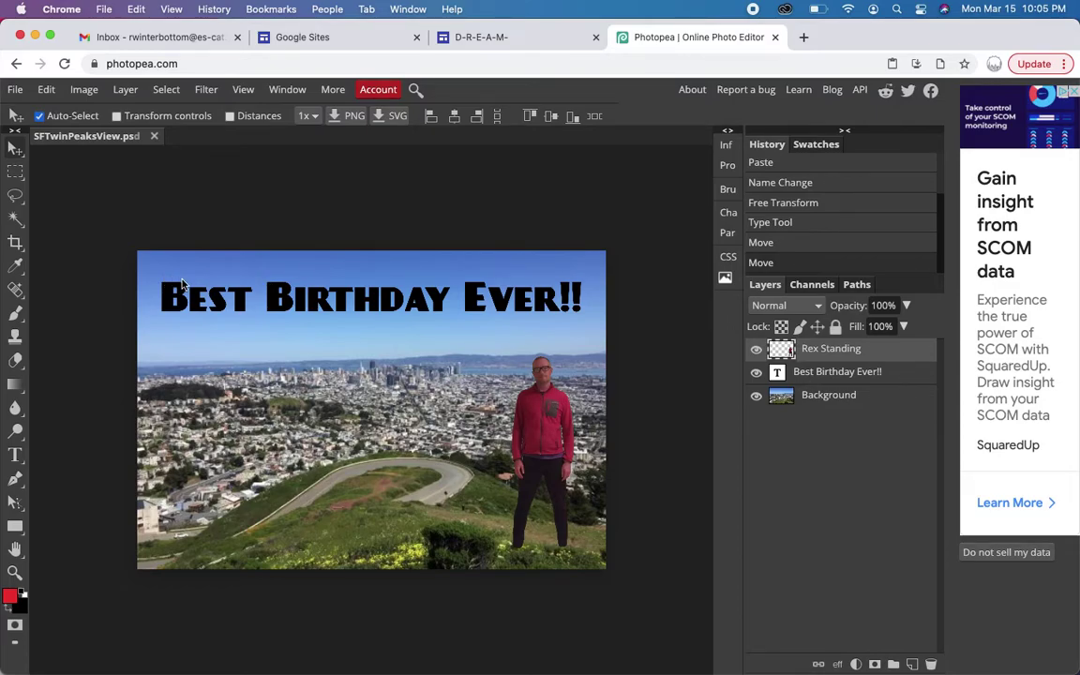
Step: Nudge the birthday heading slightly right to center it, and move its layer above the standing person layer
left_click(847, 369)
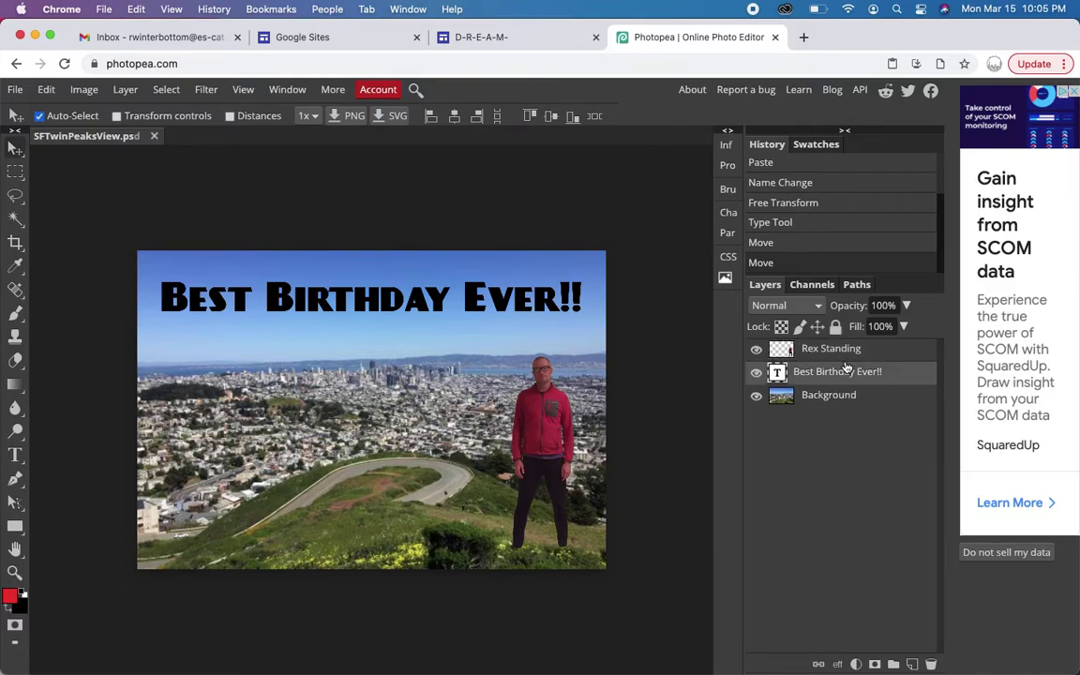
key("Right")
key("Right")
key("Right")
key("Right")
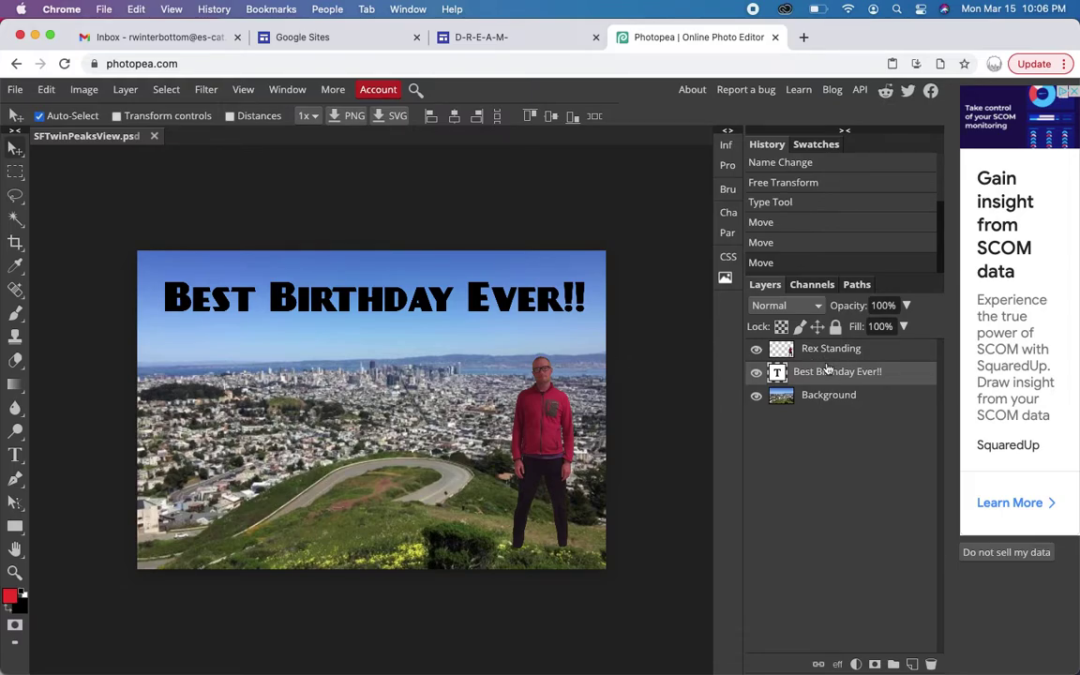
left_click_drag(826, 372, 826, 349)
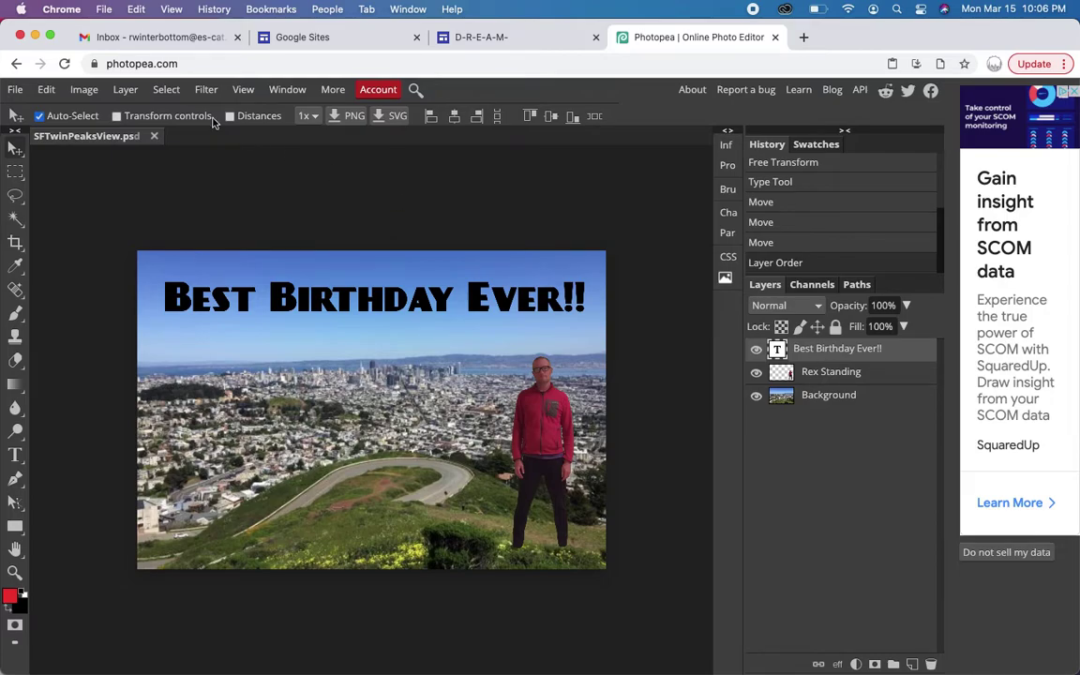
Step: Duplicate the birthday heading layer and place the copy directly beneath the original heading
left_click(124, 89)
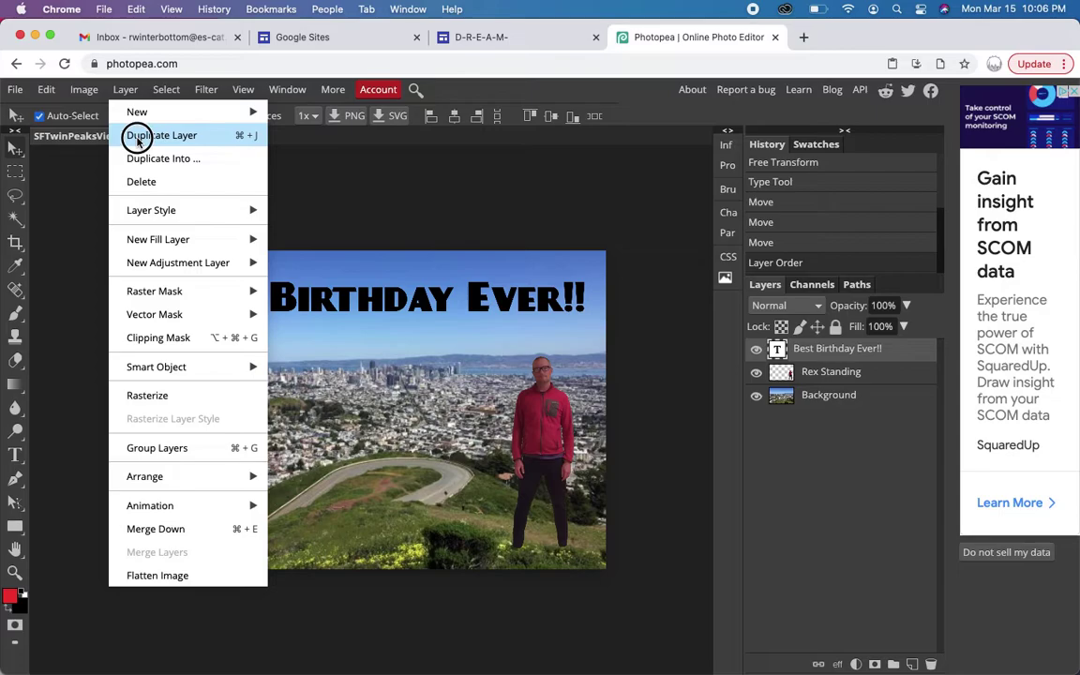
left_click(137, 139)
left_click_drag(468, 301, 470, 347)
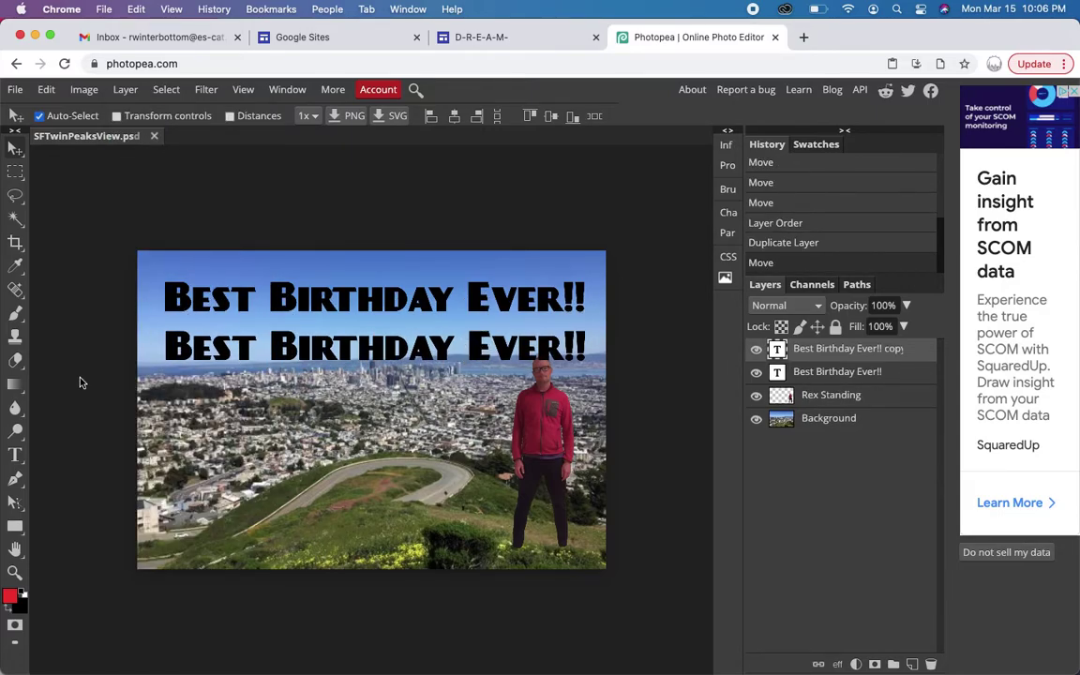
Step: Replace the duplicated heading's text with the person's first name followed by "turns 47", checking the wording in TextEdit's FlyerText.txt
double_click(299, 350)
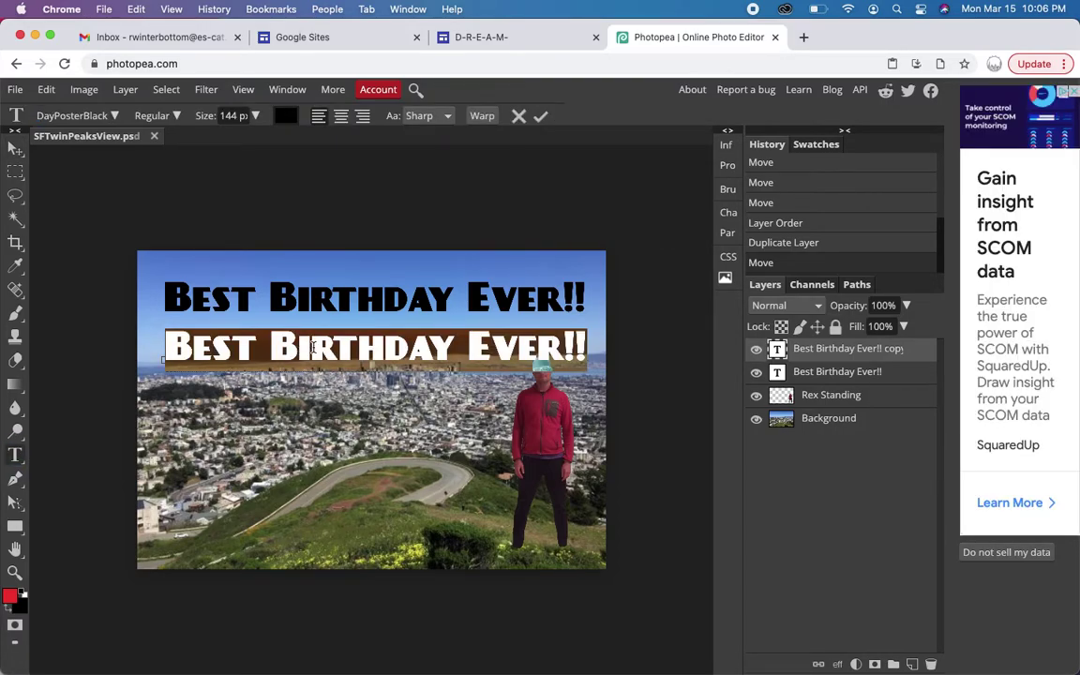
key("super+Tab")
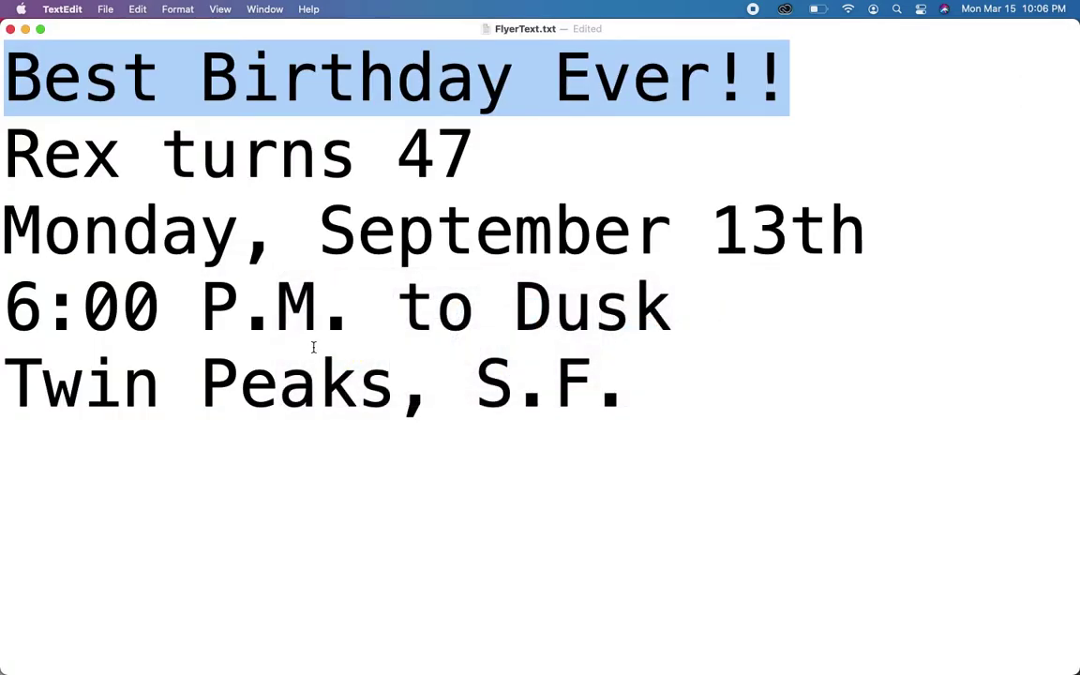
key("super+Tab")
type("Rex")
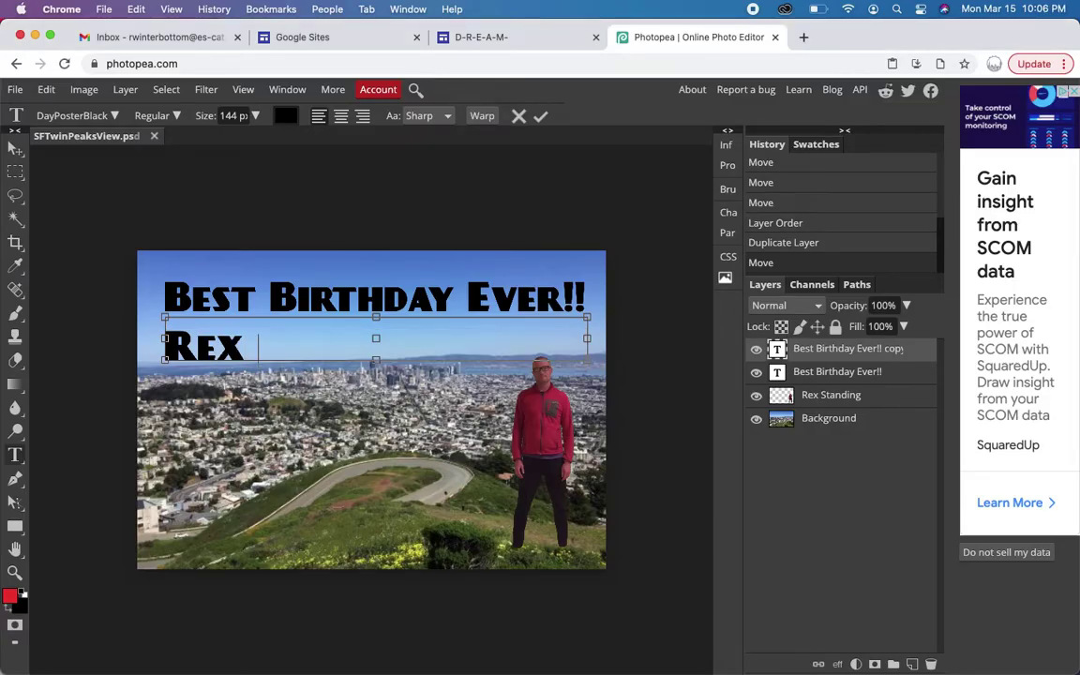
type(" Tur")
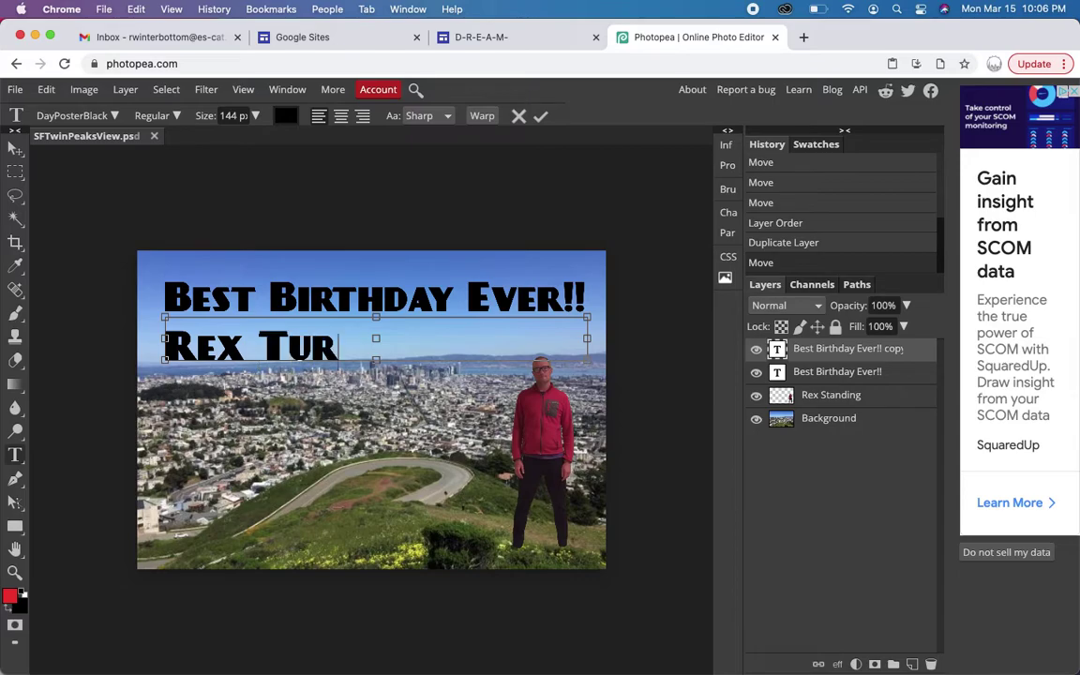
key("BackSpace")
key("BackSpace")
key("BackSpace")
type("turns ")
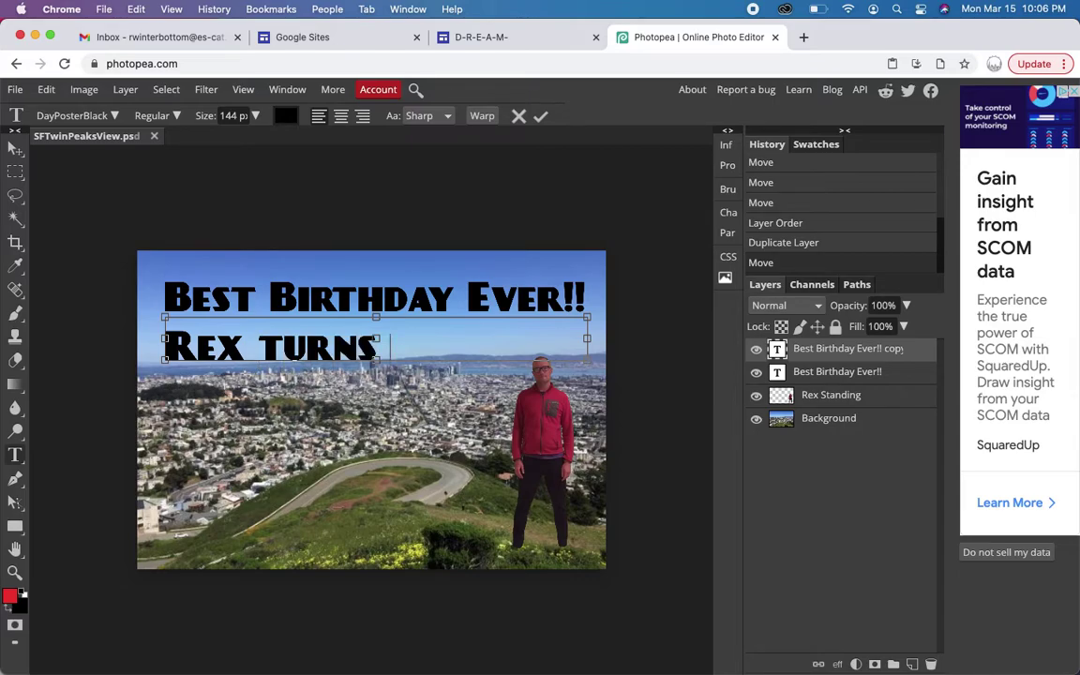
type("47")
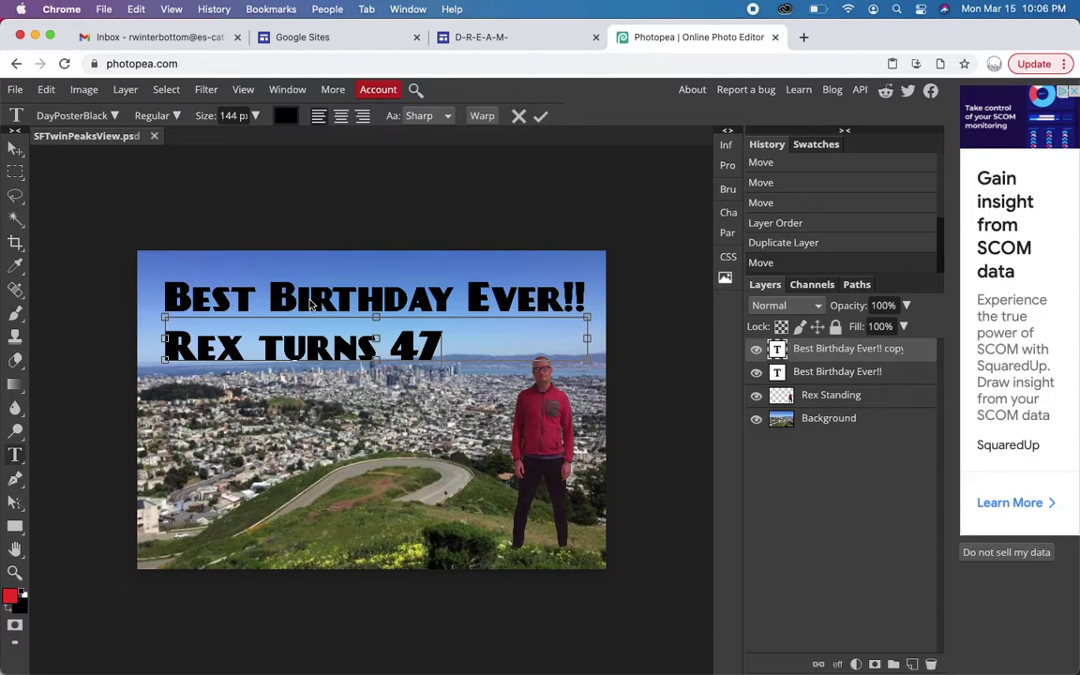
Step: Try a 72 px text size on the whole "turns 47" line and settle on 108 px
key("shift+Left")
key("shift+Left")
key("shift+Left")
key("shift+Left")
key("shift+Left")
key("shift+Left")
key("shift+Left")
key("shift+Left")
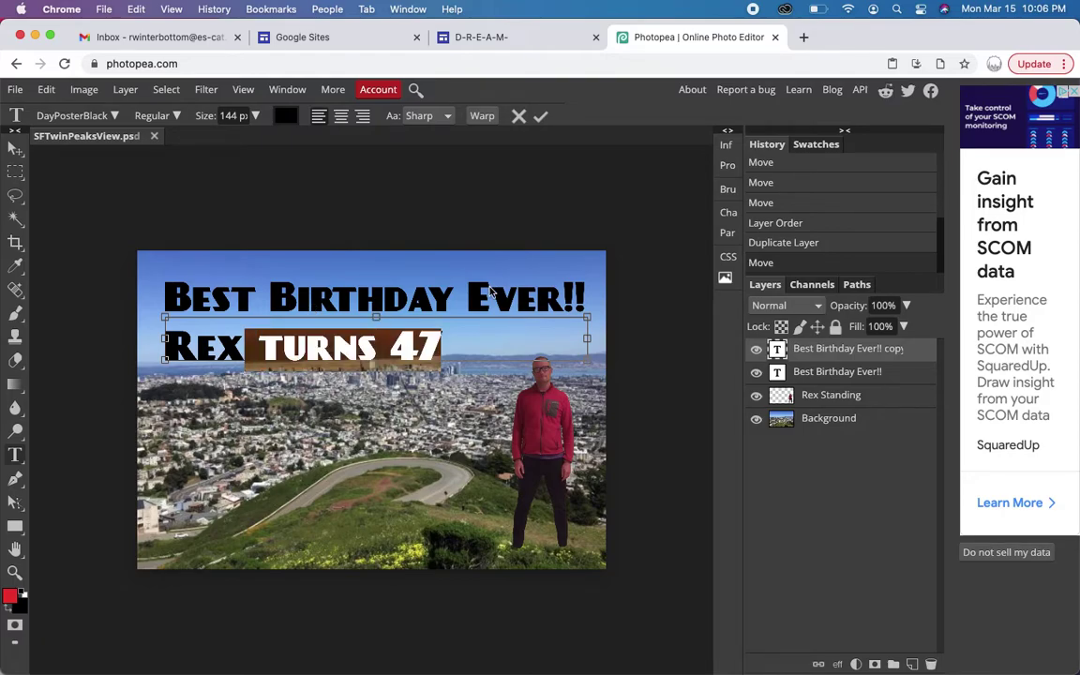
key("shift+Left")
key("shift+Left")
key("shift+Left")
key("shift+Left")
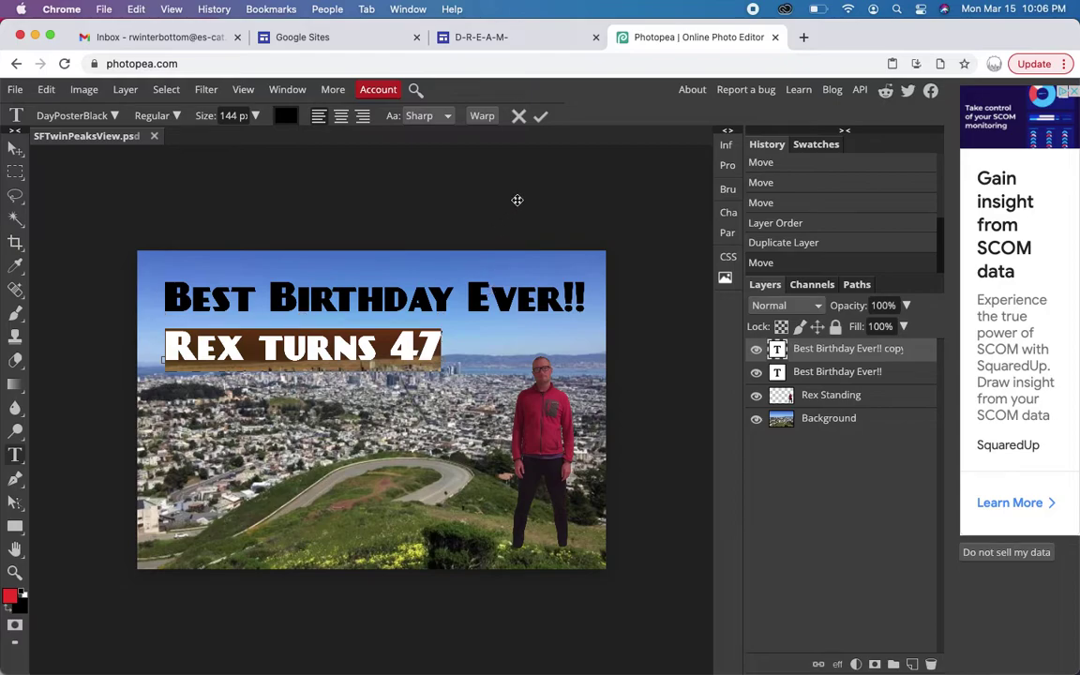
left_click(255, 116)
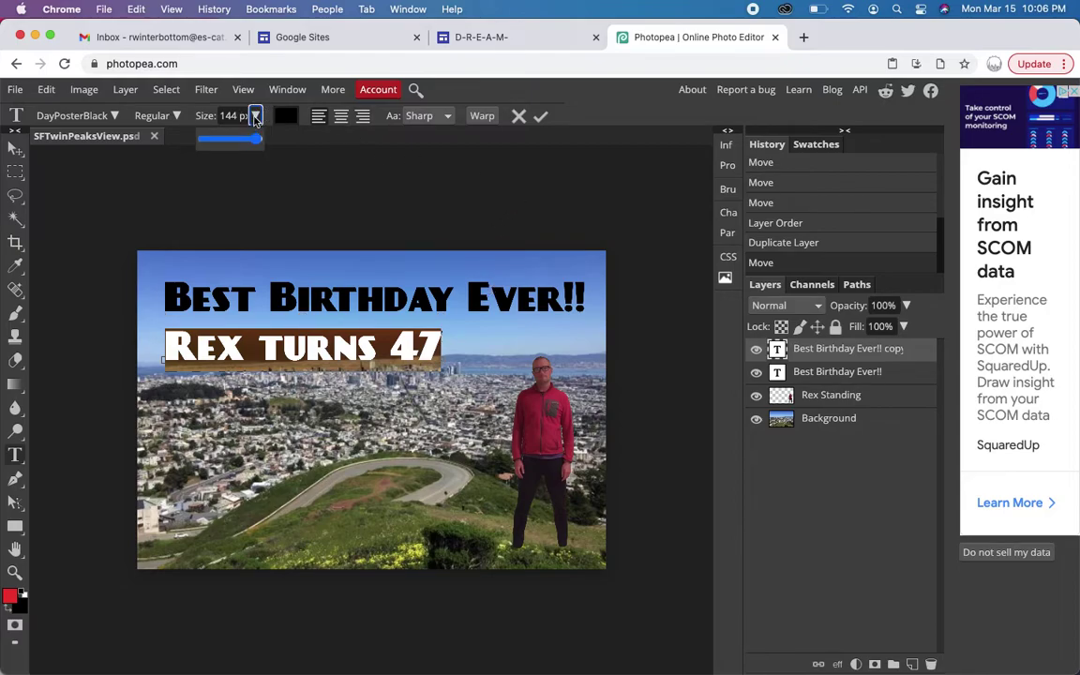
left_click(237, 115)
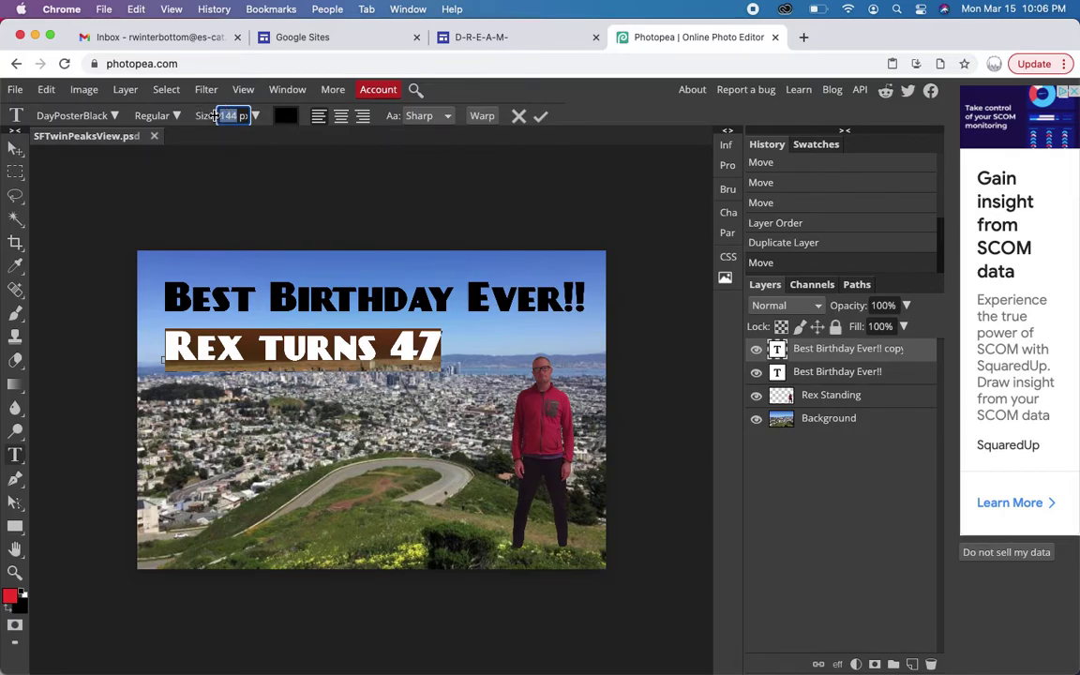
type("72")
key("Return")
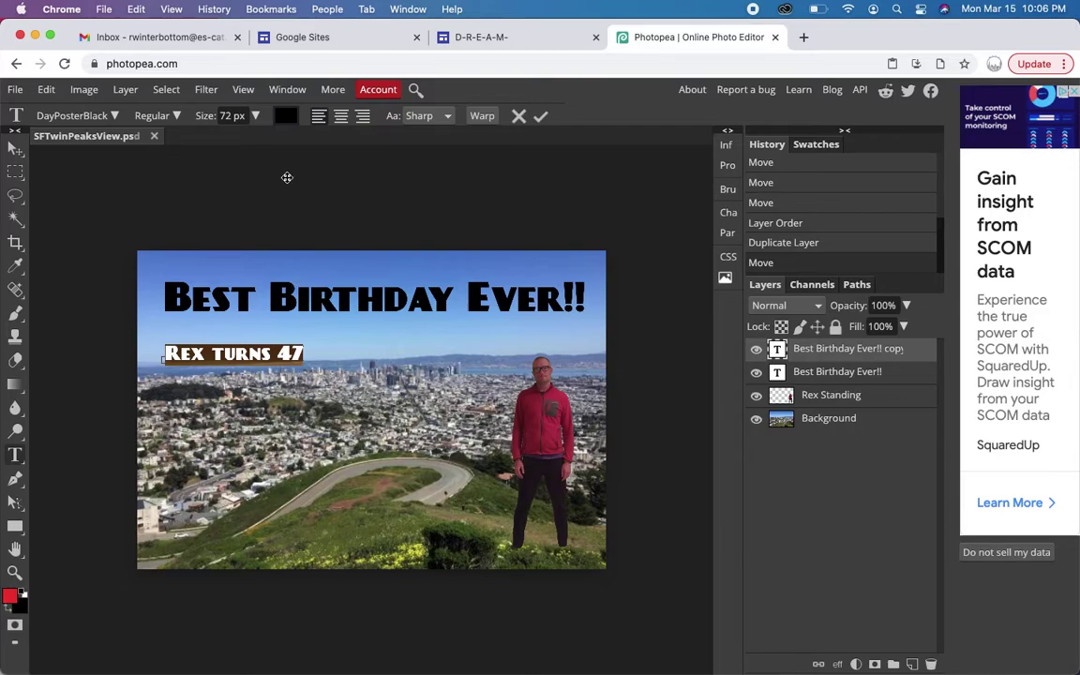
left_click(218, 112)
type("108")
key("Return")
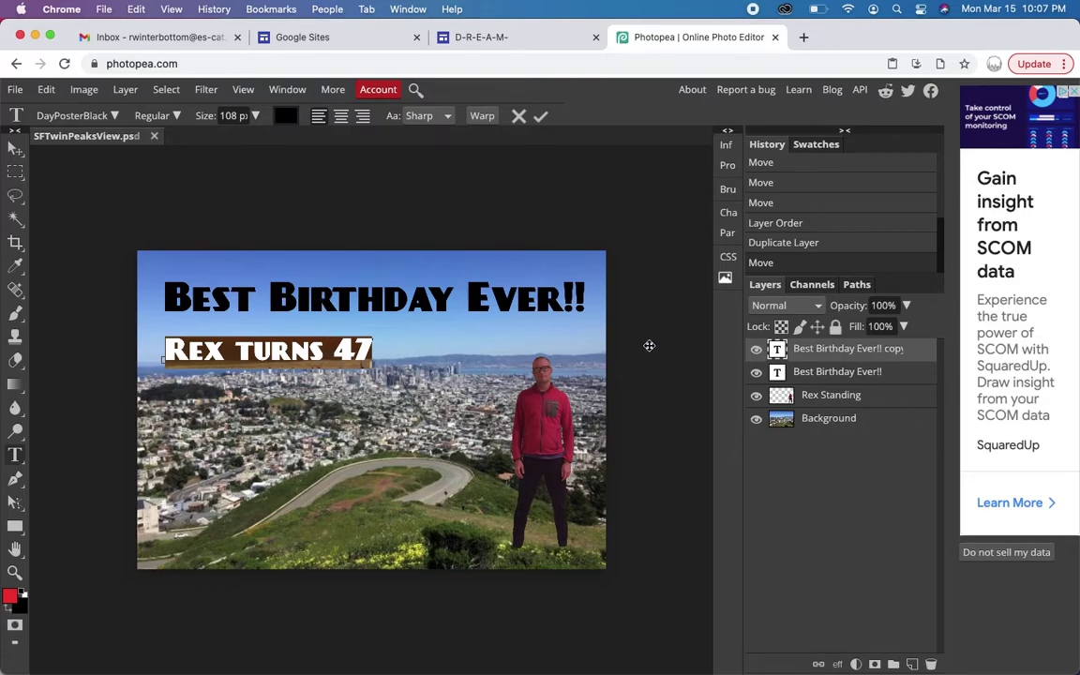
left_click(838, 373)
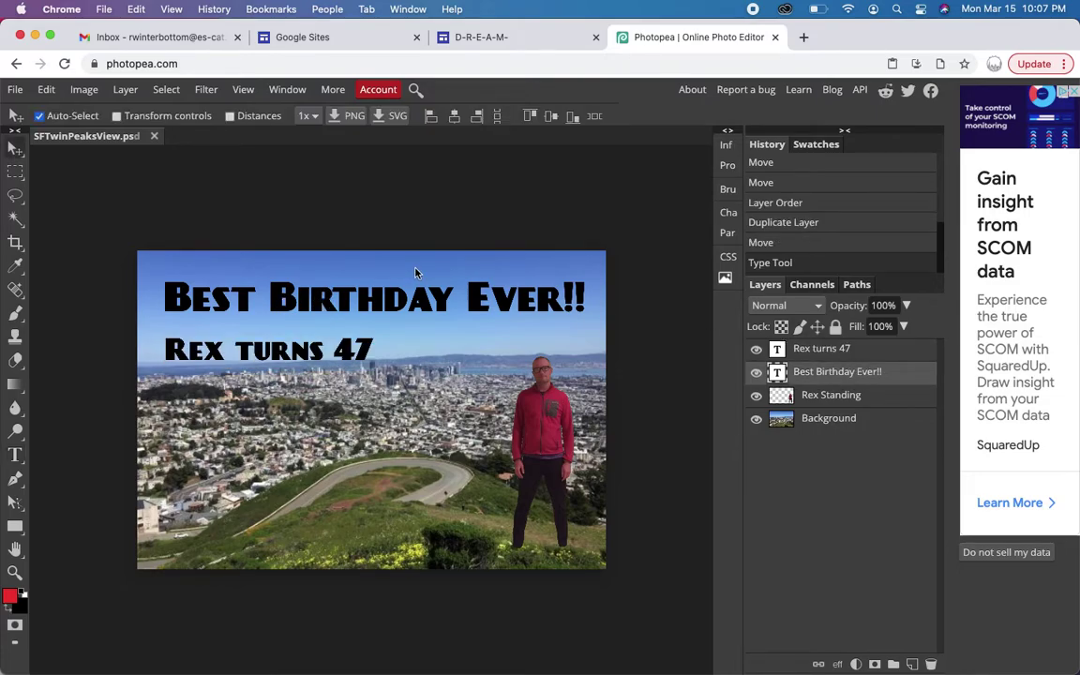
double_click(319, 298)
left_click(290, 119)
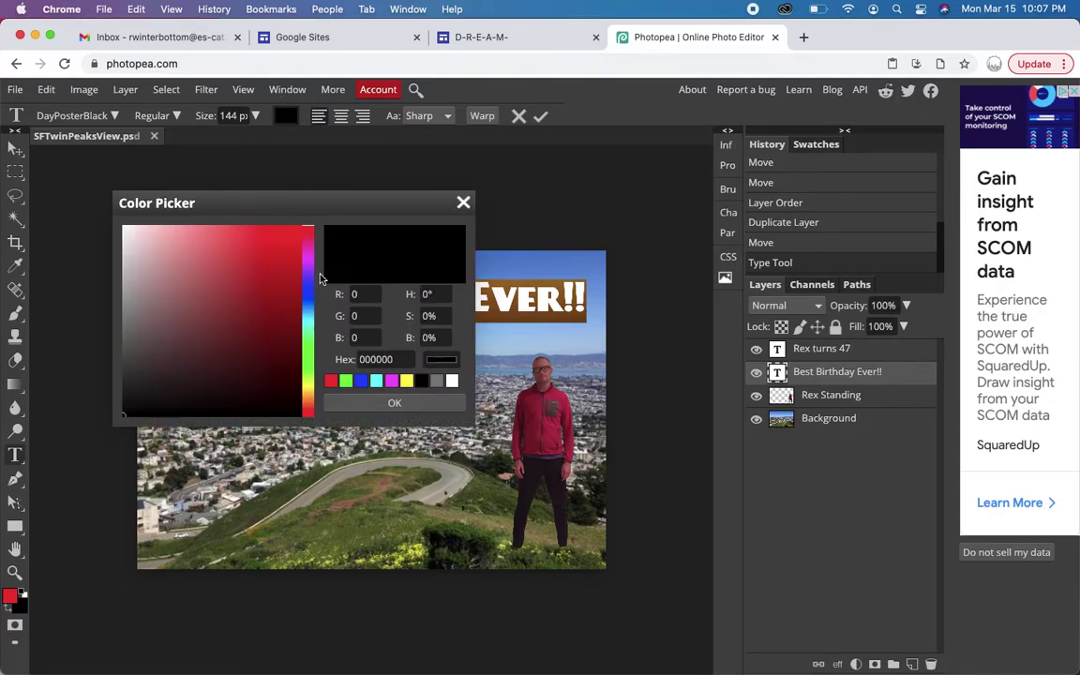
left_click(361, 382)
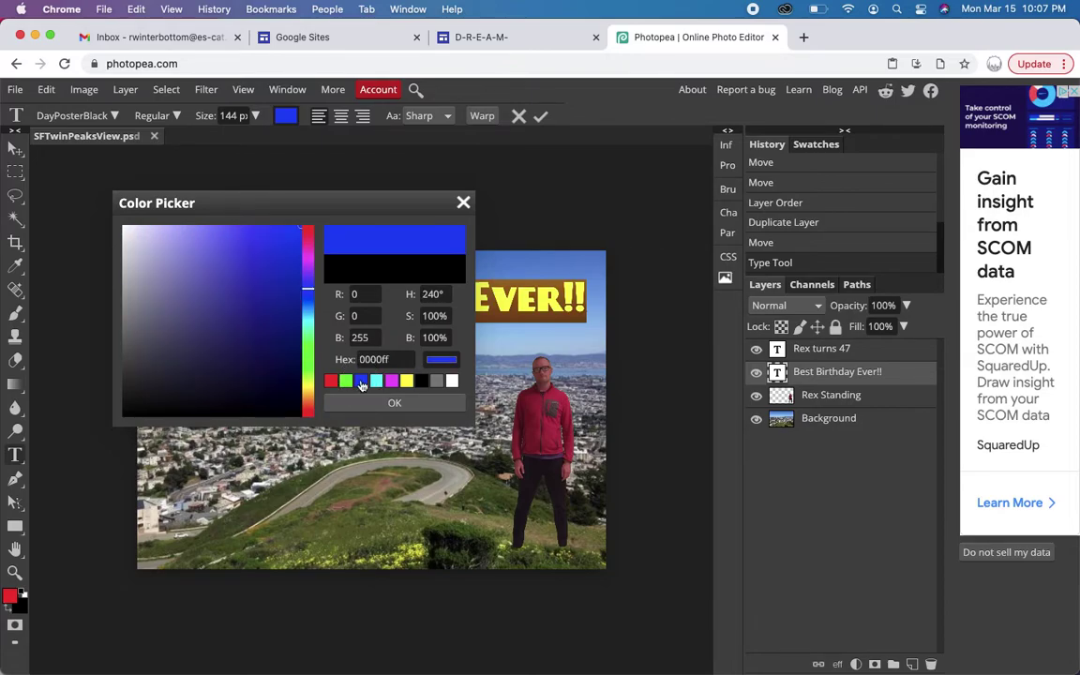
left_click(463, 202)
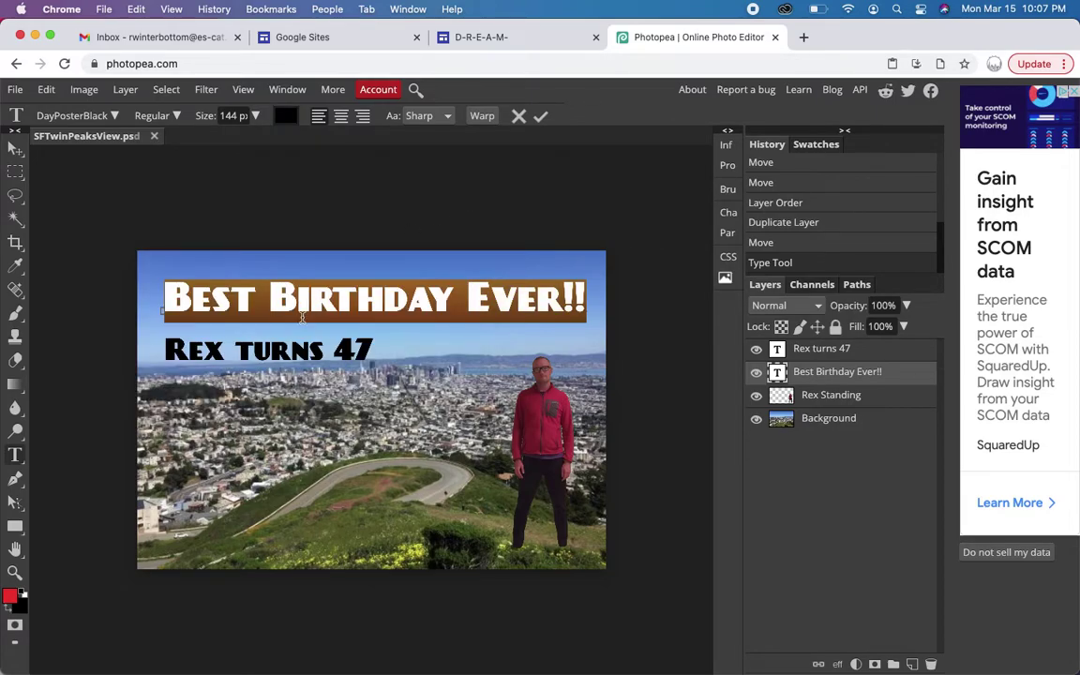
left_click(248, 271)
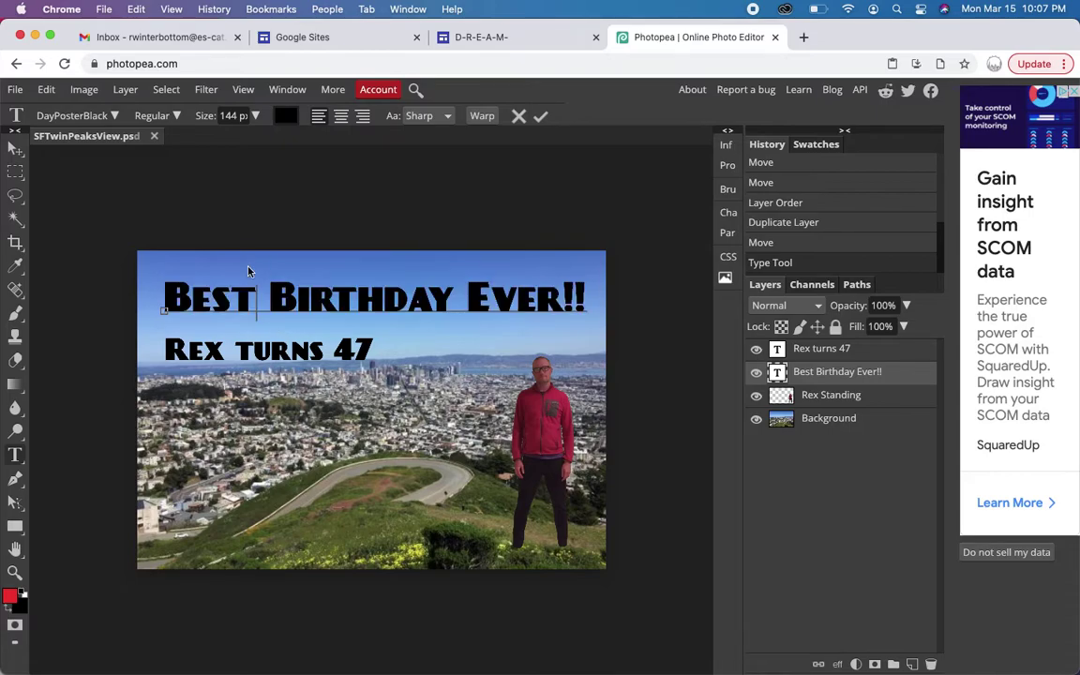
Step: Colour the entire "Best Birthday Ever!!" heading pure blue, hex 0000ff
triple_click(233, 279)
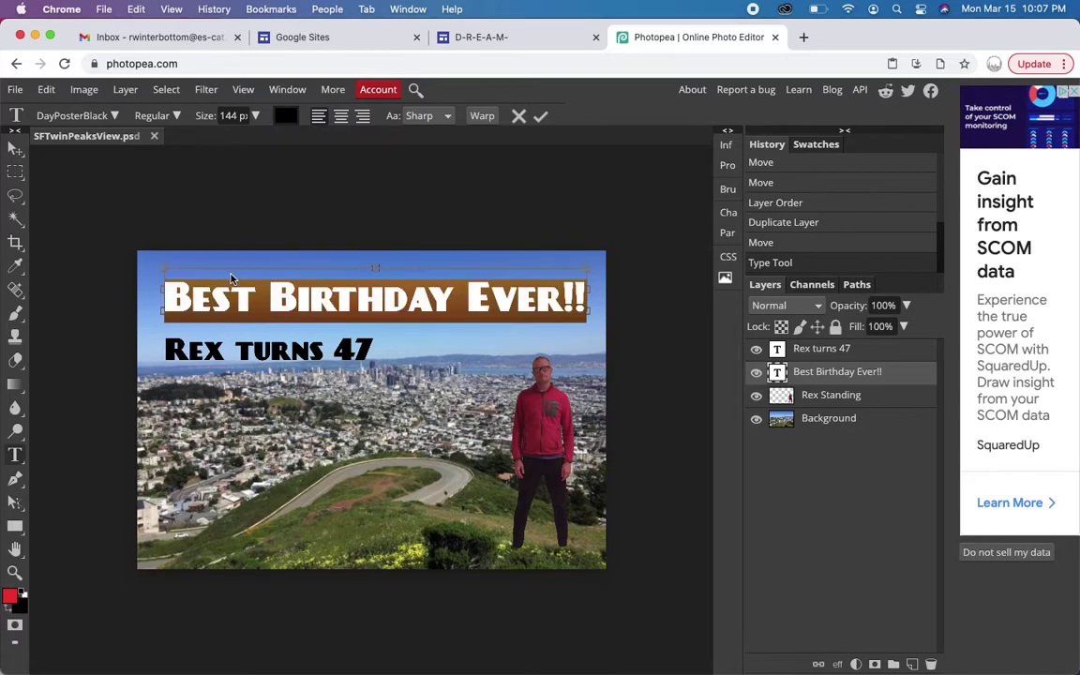
left_click(285, 117)
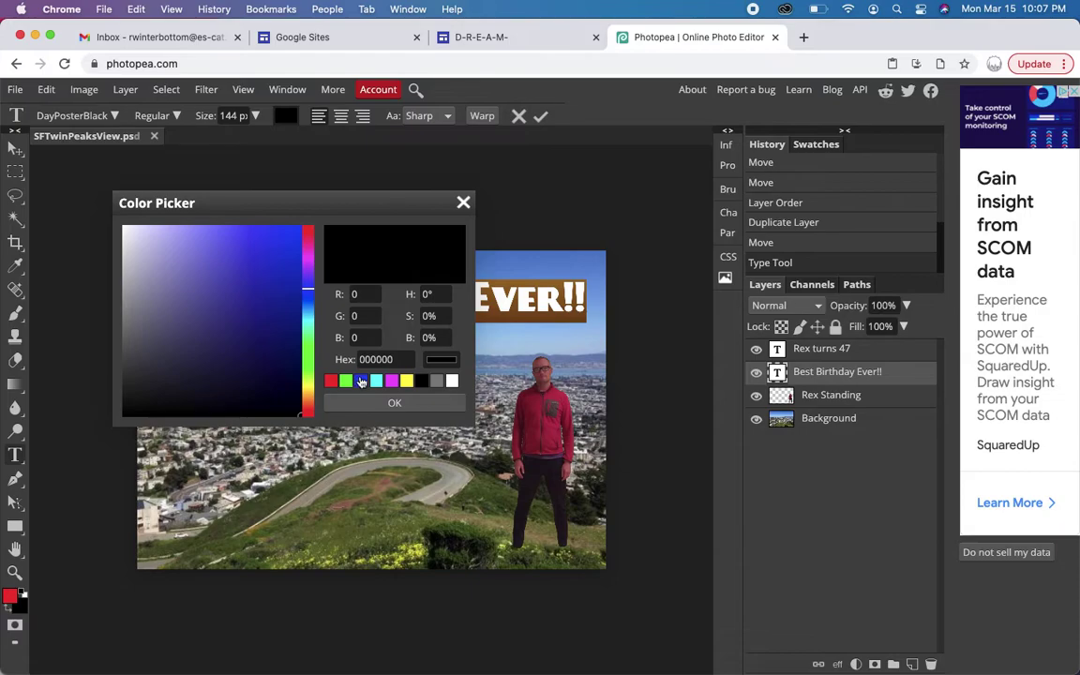
left_click(361, 381)
left_click(386, 403)
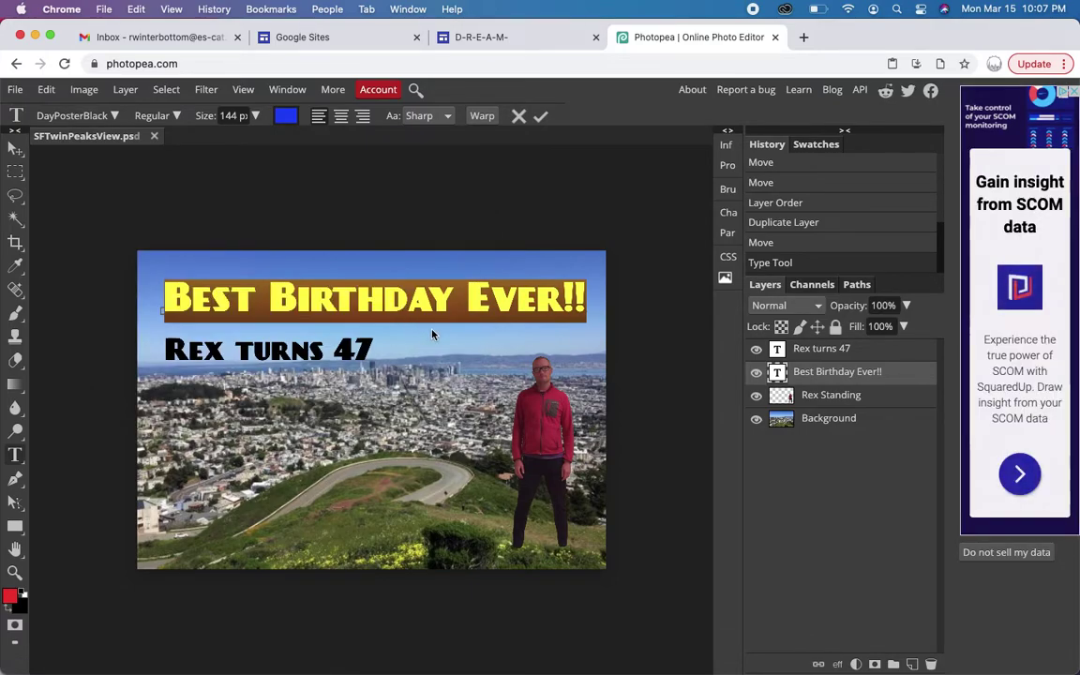
left_click(277, 276)
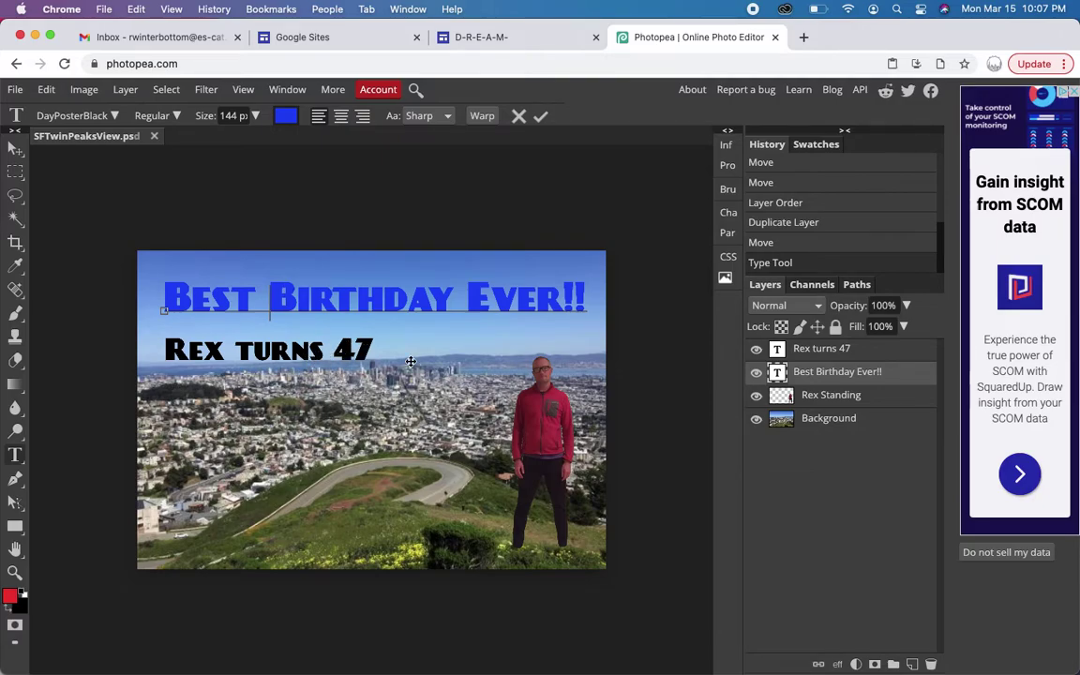
left_click(778, 392)
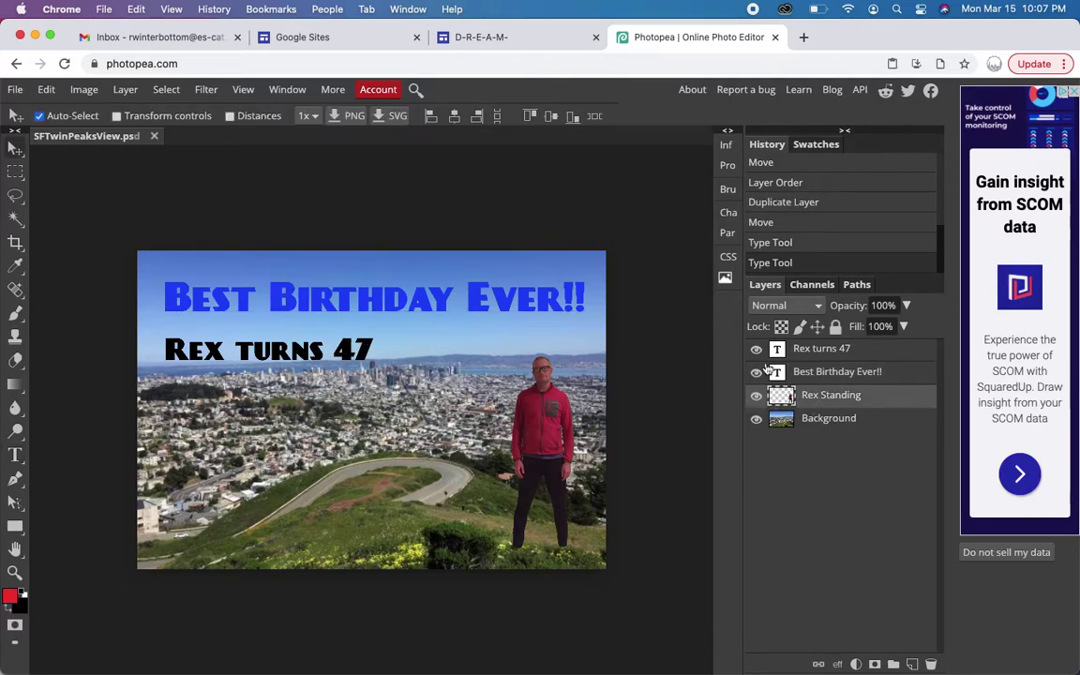
Step: Colour the whole "turns 47" line red and move it slightly up and right, close beneath the birthday heading
left_click(797, 348)
double_click(265, 351)
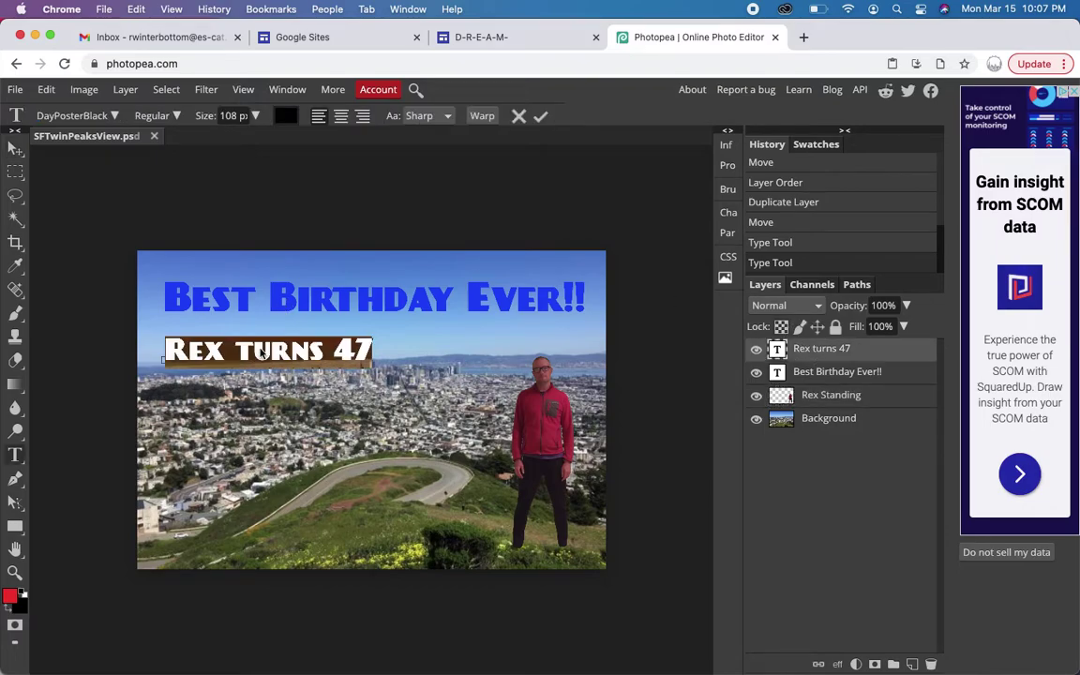
left_click(285, 115)
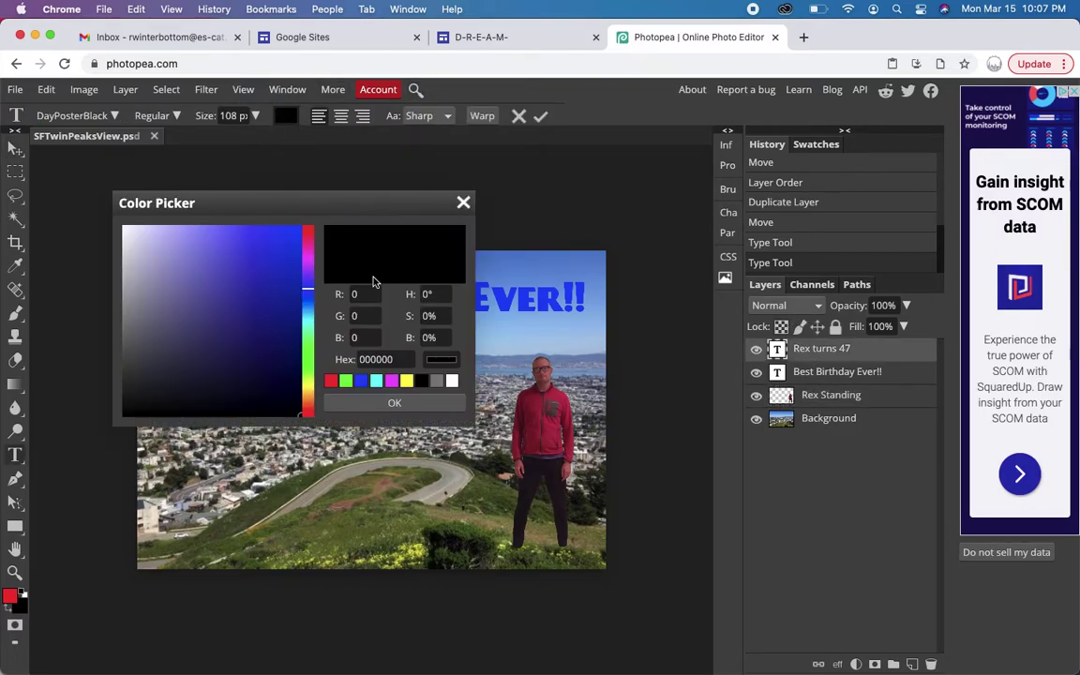
left_click(331, 384)
left_click(394, 402)
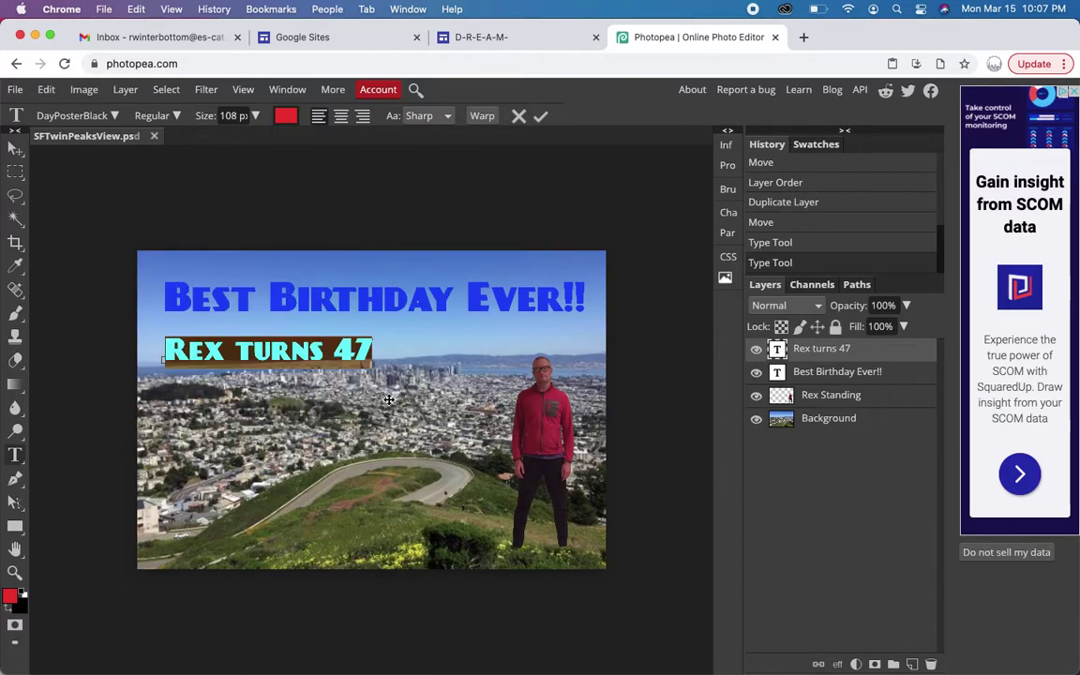
left_click(325, 350)
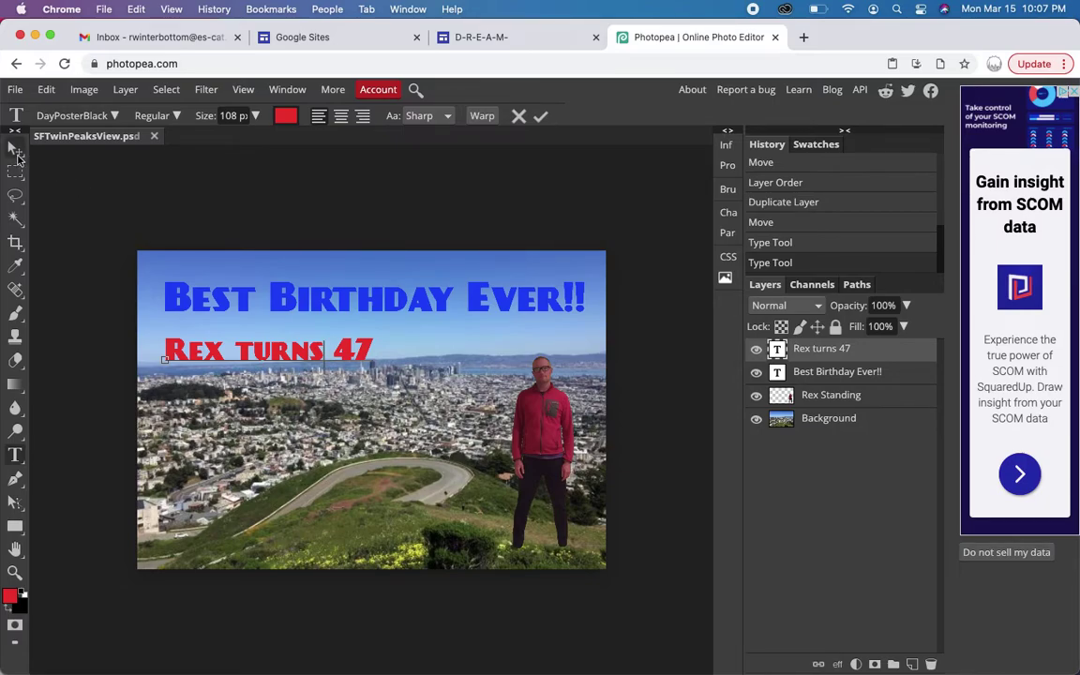
left_click(15, 149)
left_click_drag(295, 361, 325, 346)
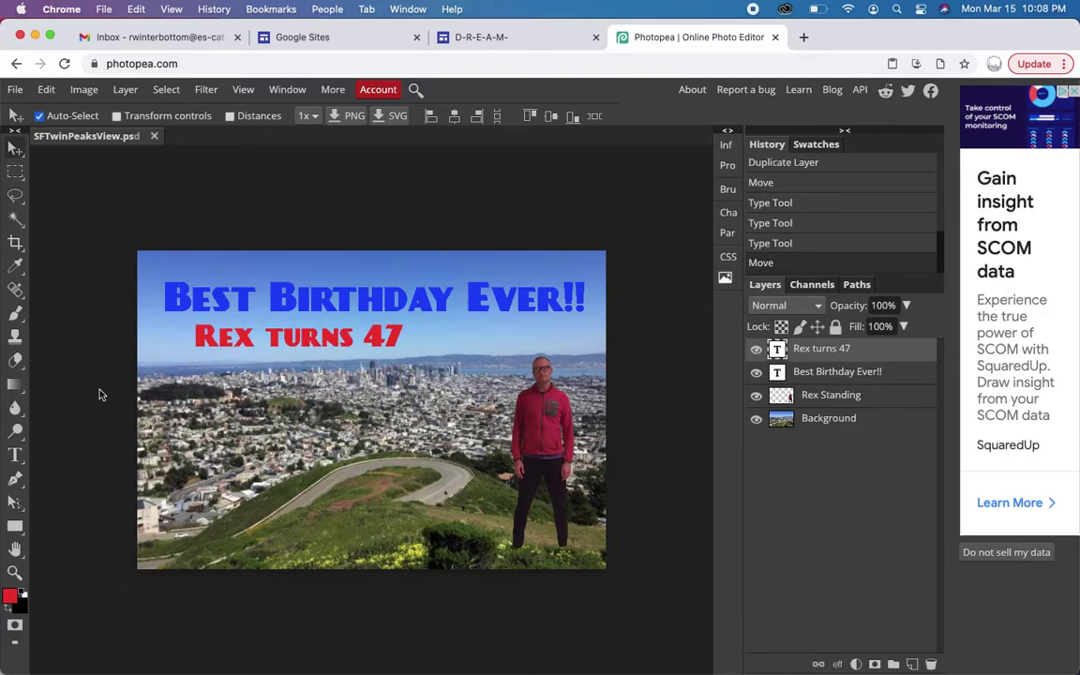
Step: Enlarge only the number 47 to 216 px and move the red line down onto the grass beside the standing person's feet
left_click(15, 455)
left_click_drag(365, 334, 403, 332)
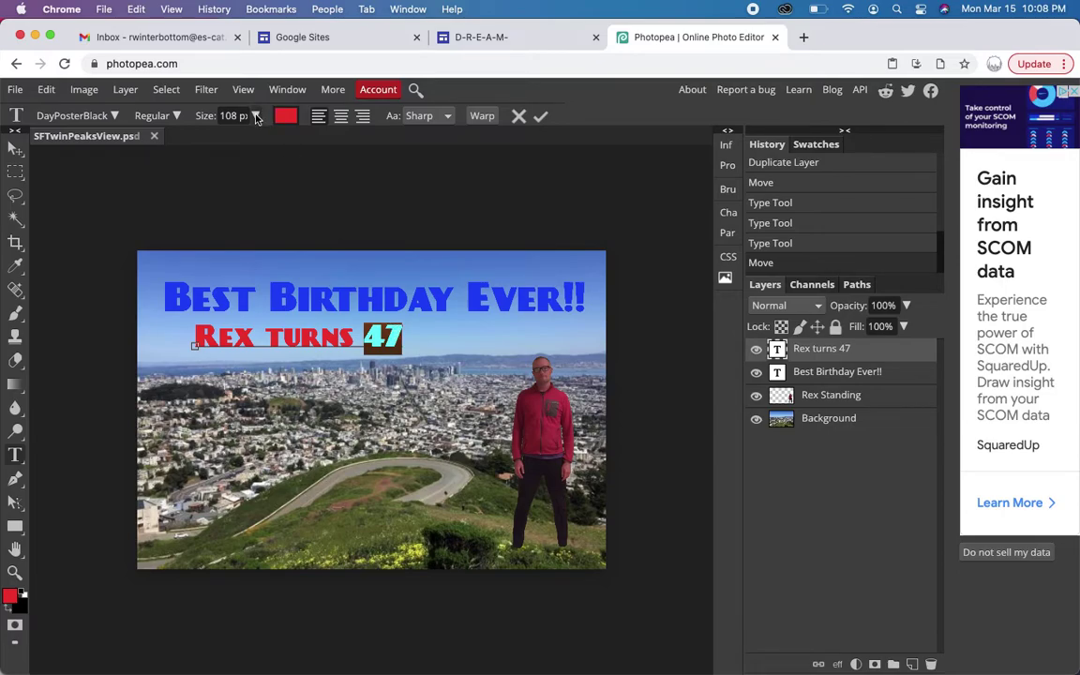
left_click(256, 116)
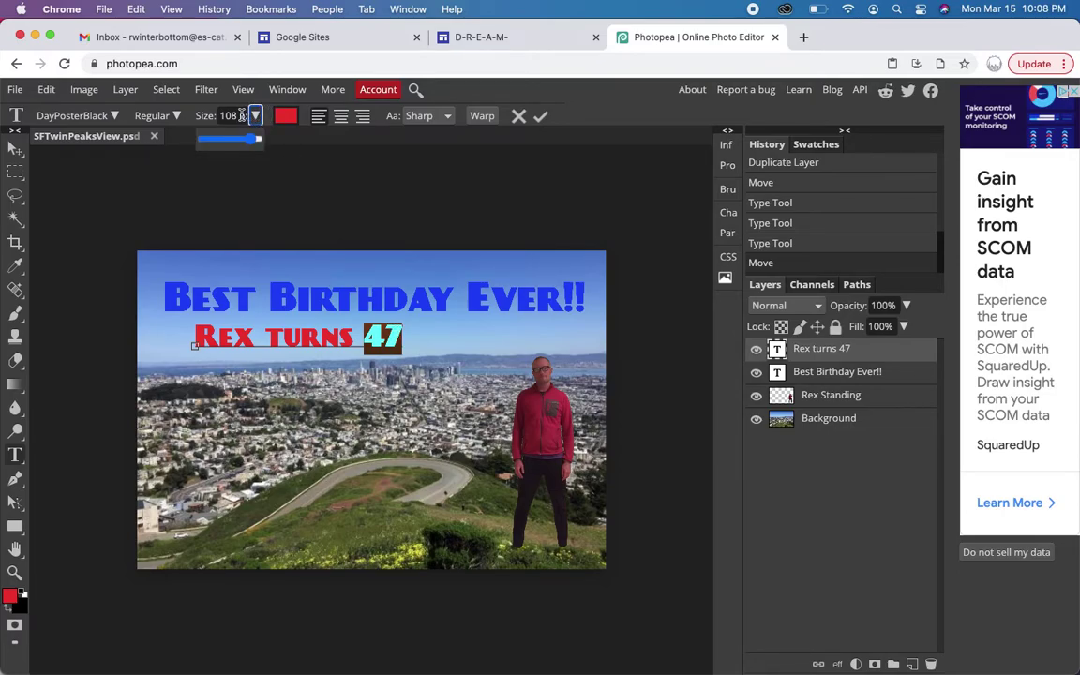
double_click(229, 115)
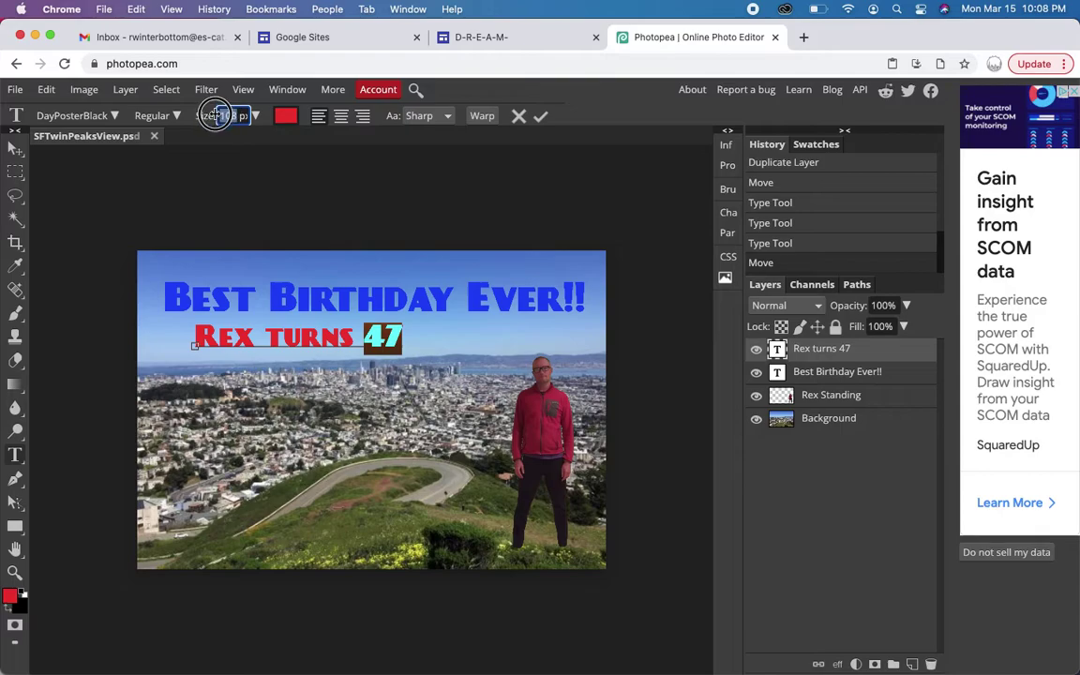
type("216")
key("Return")
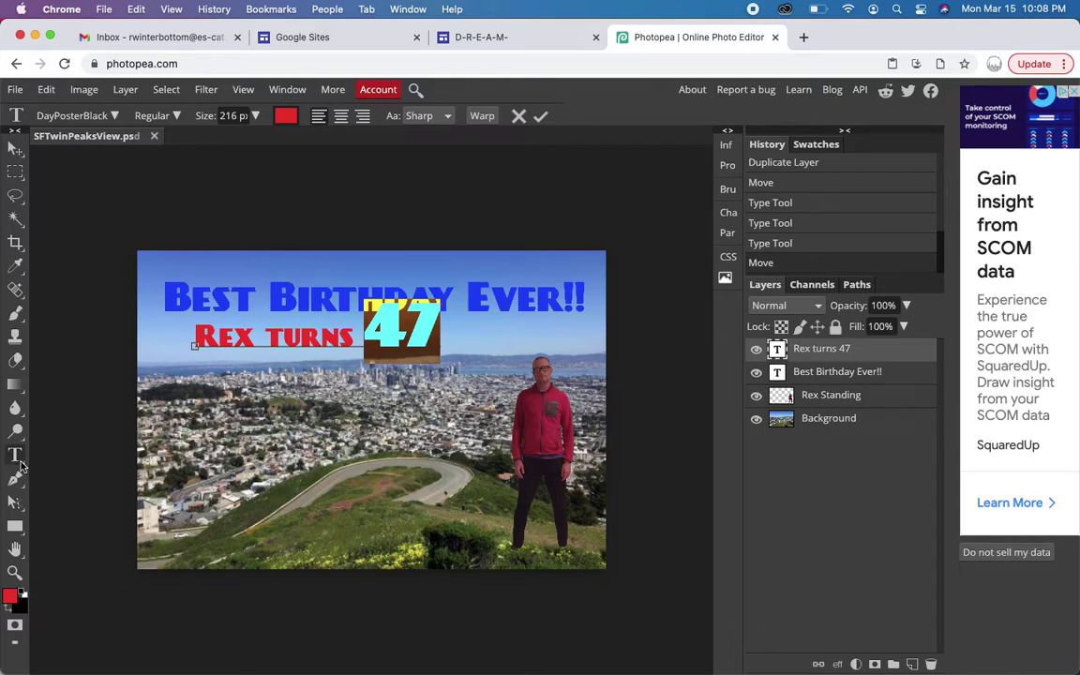
left_click(15, 147)
left_click_drag(378, 326, 433, 521)
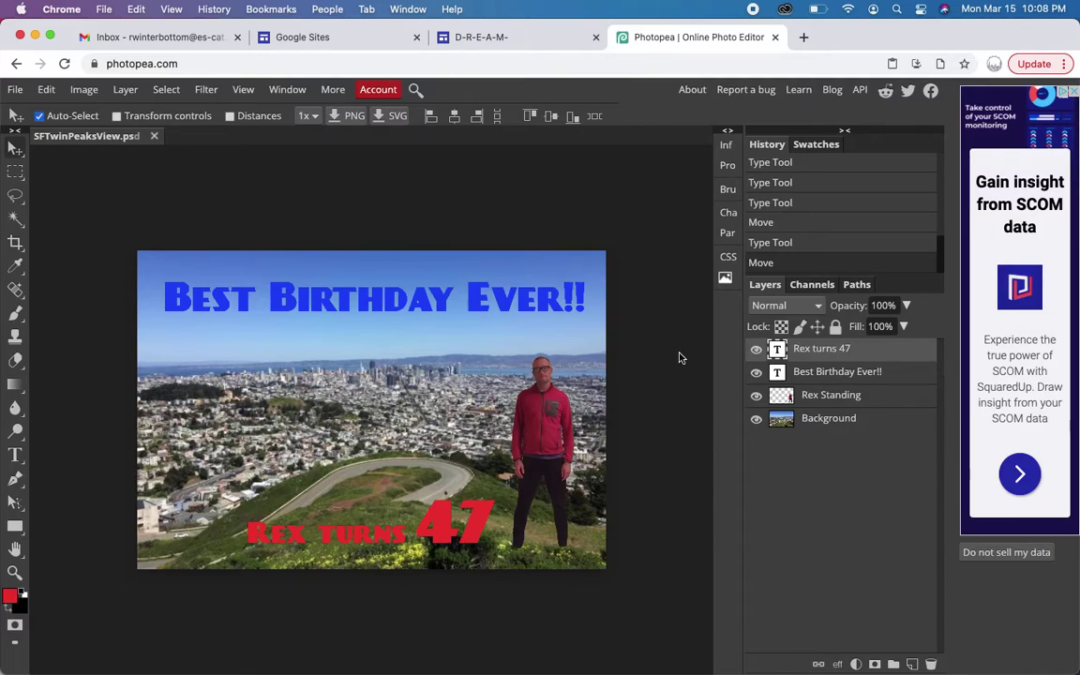
Step: Duplicate the blue "Best Birthday Ever!!" layer and place the copy directly below the original heading
left_click(829, 376)
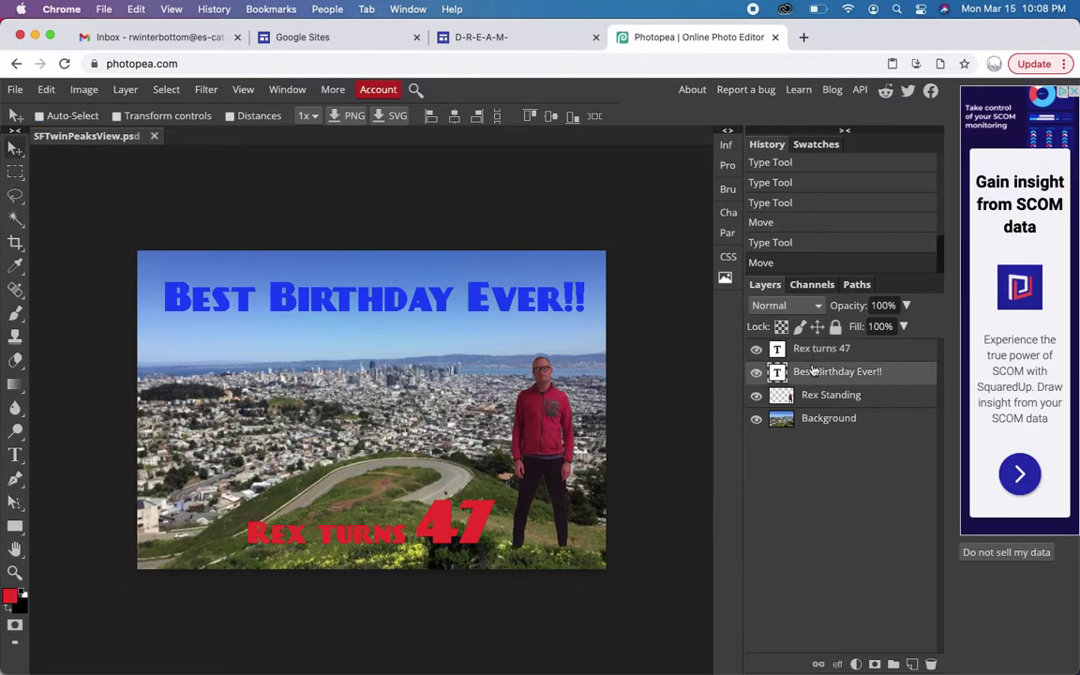
left_click(126, 89)
left_click(161, 135)
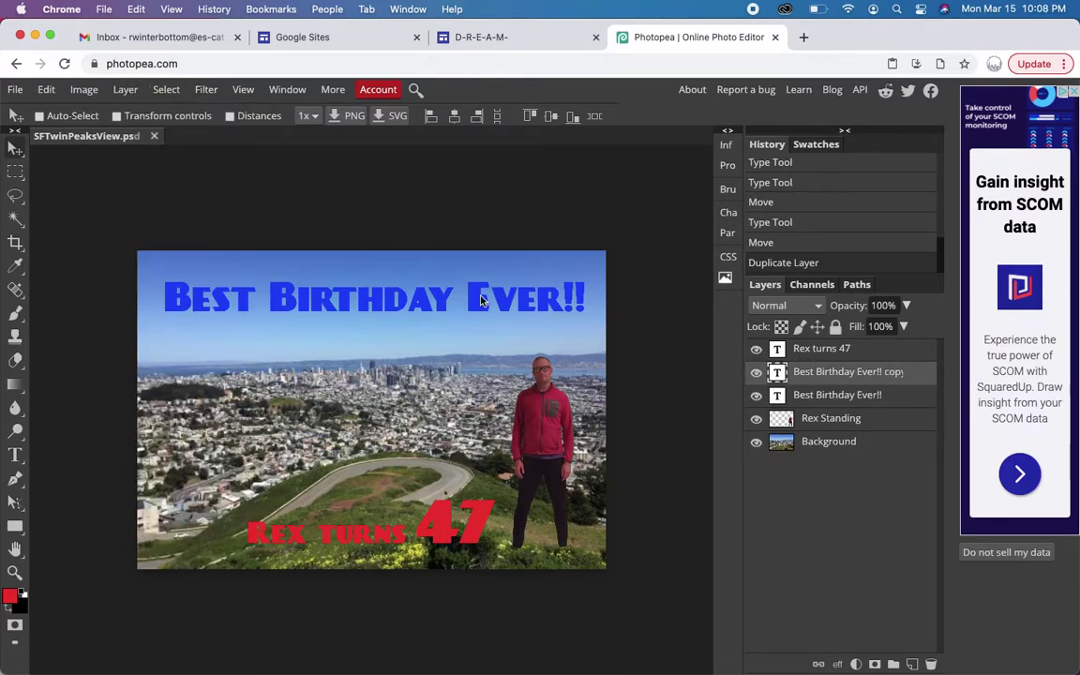
left_click_drag(481, 301, 481, 349)
Step: Replace the duplicated heading's text, directly below the original heading, with "Monday, September 13"
key("super+Tab")
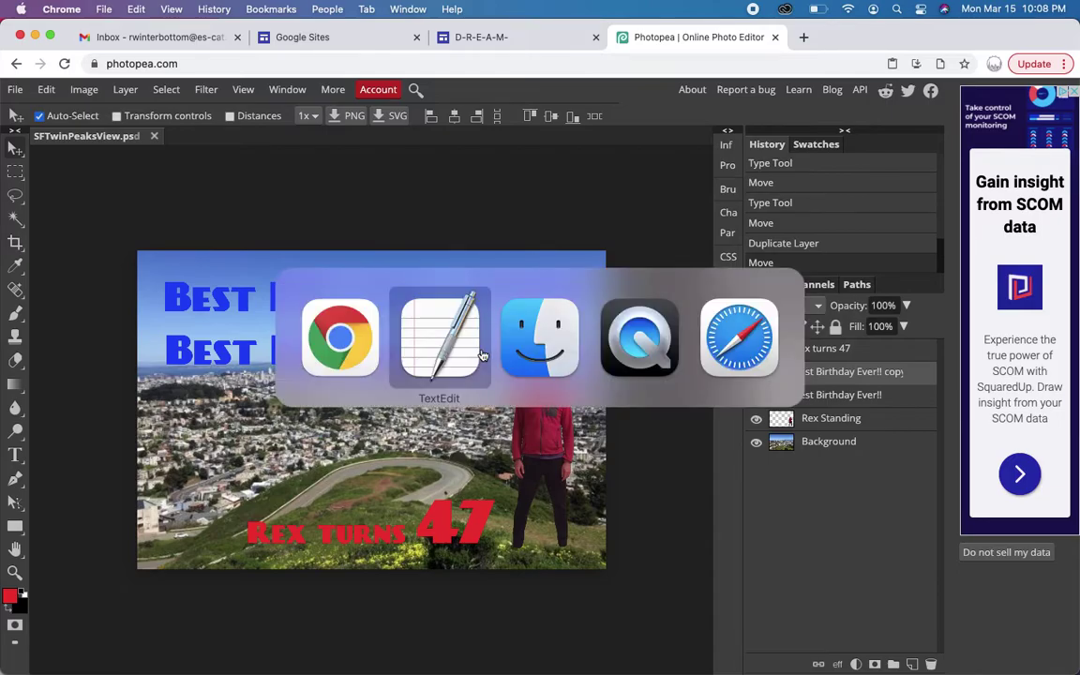
key("super+Tab")
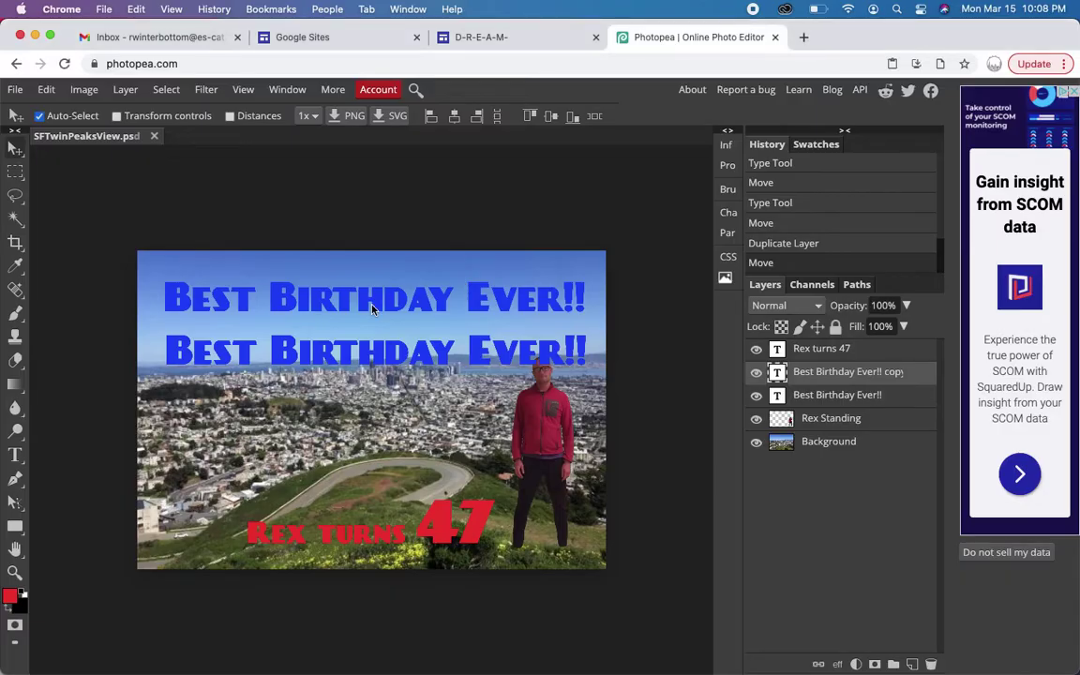
left_click(15, 456)
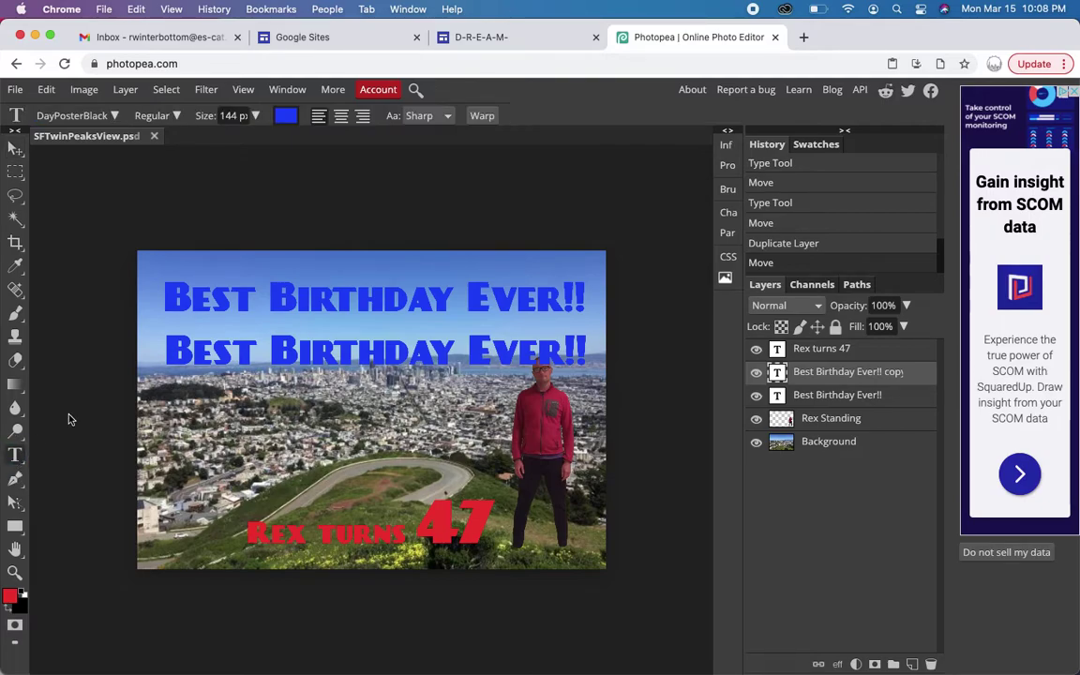
triple_click(214, 345)
type("Monday, Septe")
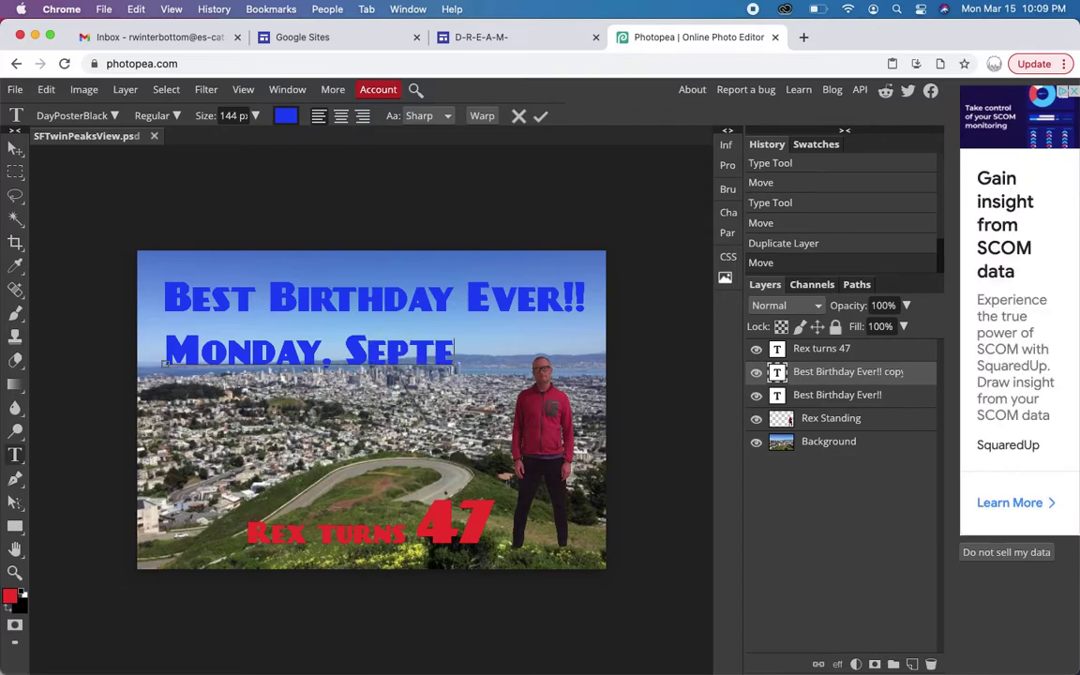
type("mber 13")
Step: Change the font of the whole "Monday, September 13" line to Enriqueta
key("shift+alt+Left")
key("shift+alt+Left")
key("shift+alt+Left")
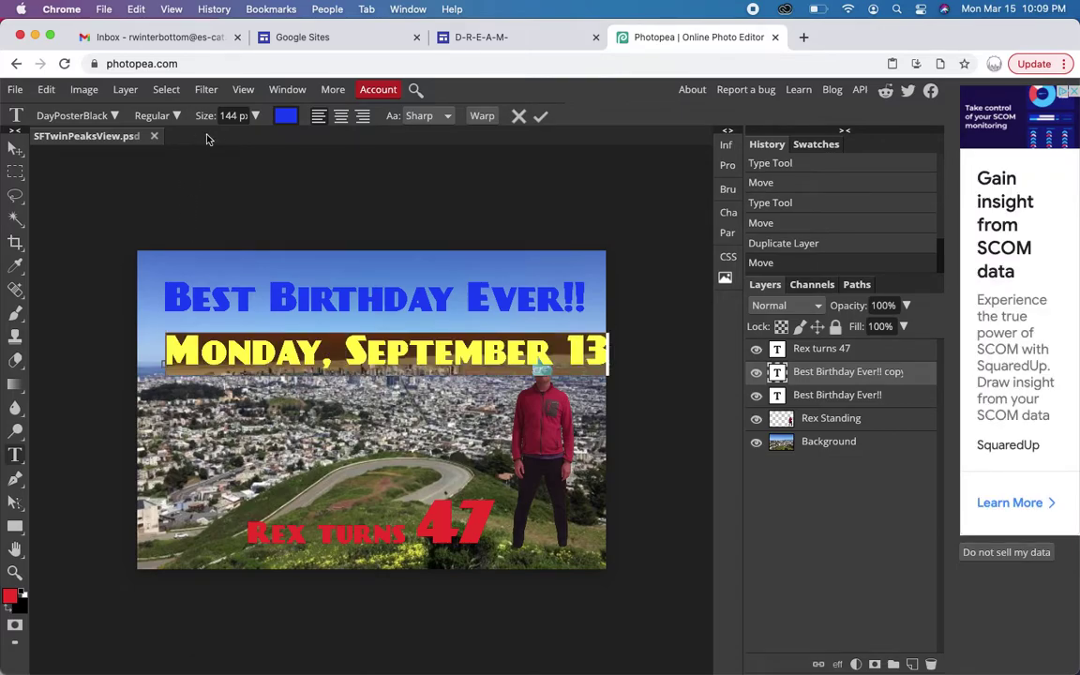
left_click(113, 116)
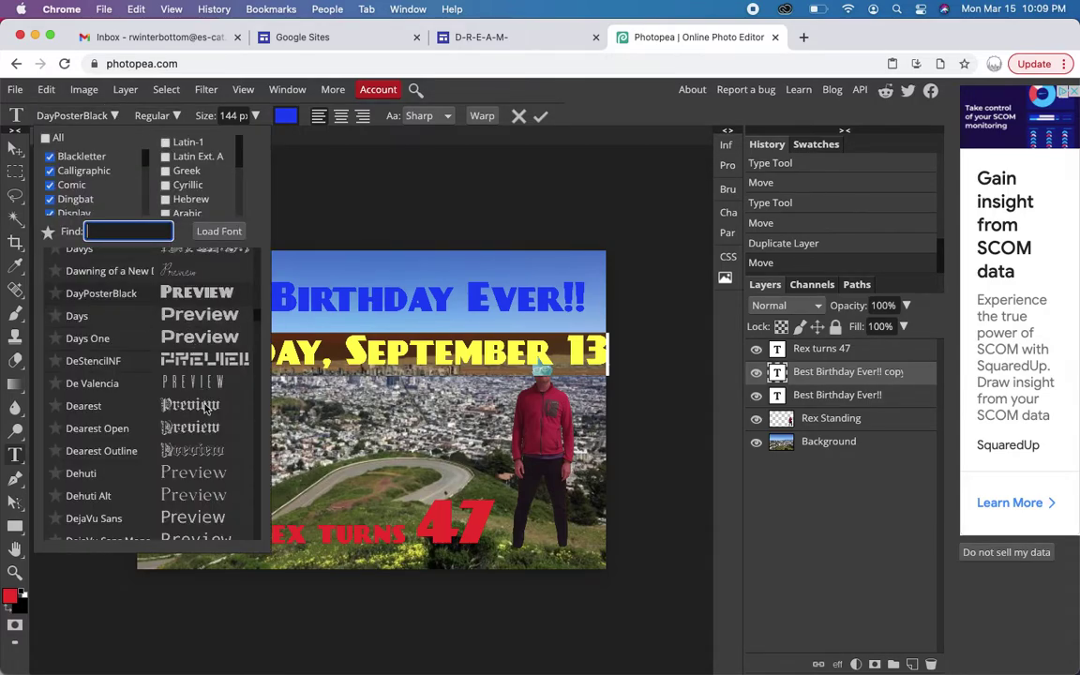
scroll(212, 429, "down", 6)
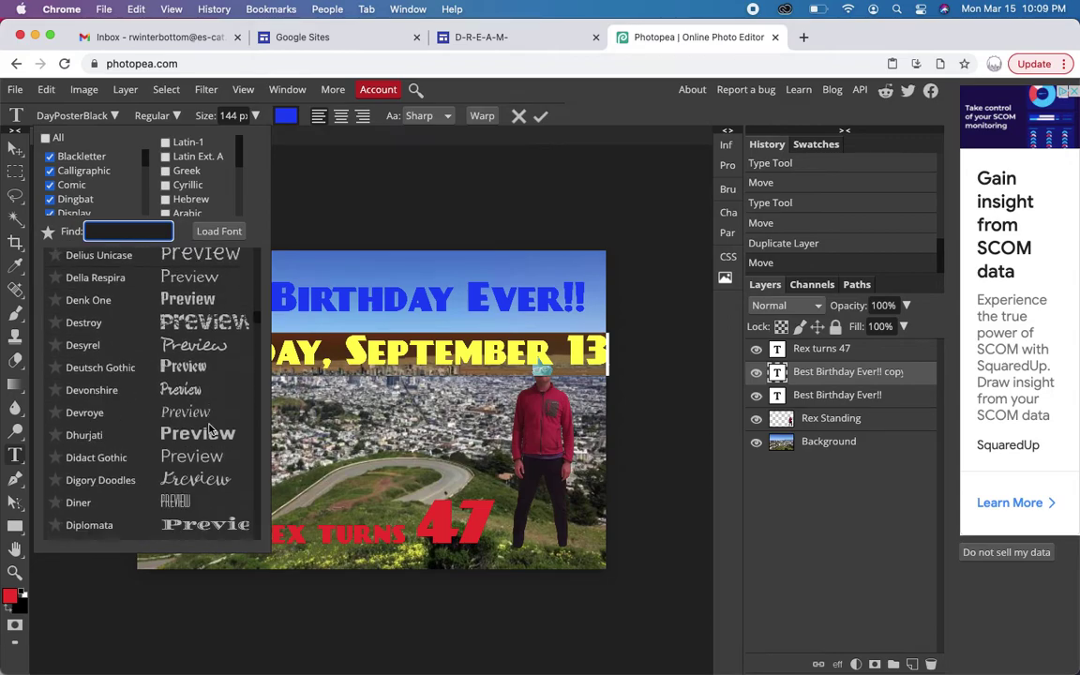
scroll(212, 428, "down", 8)
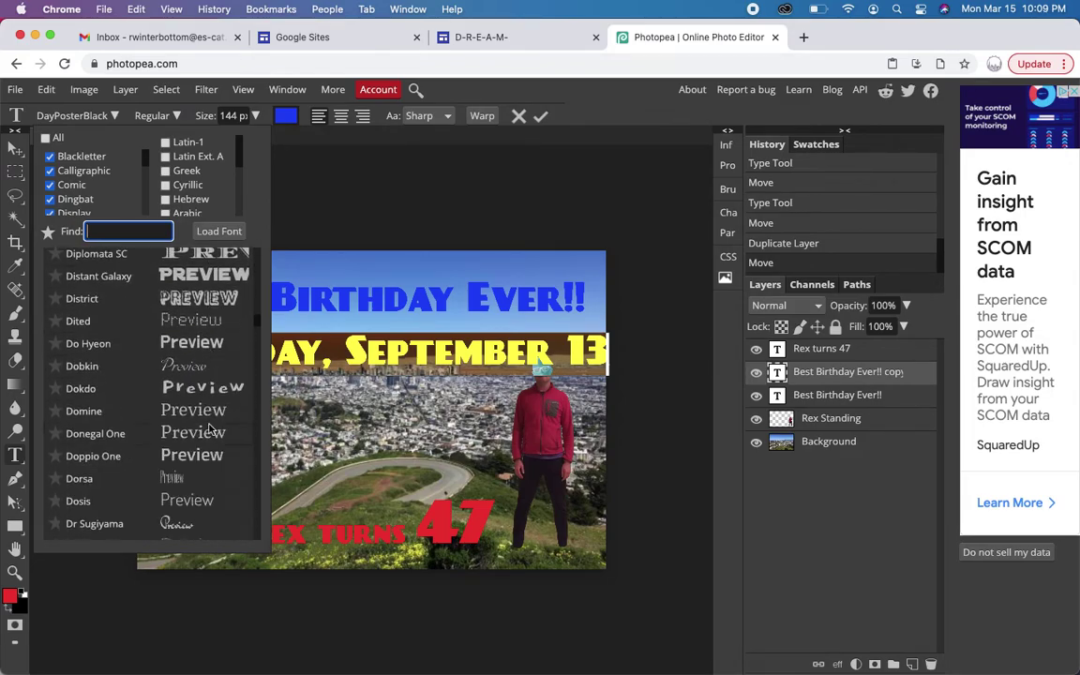
scroll(212, 429, "down", 8)
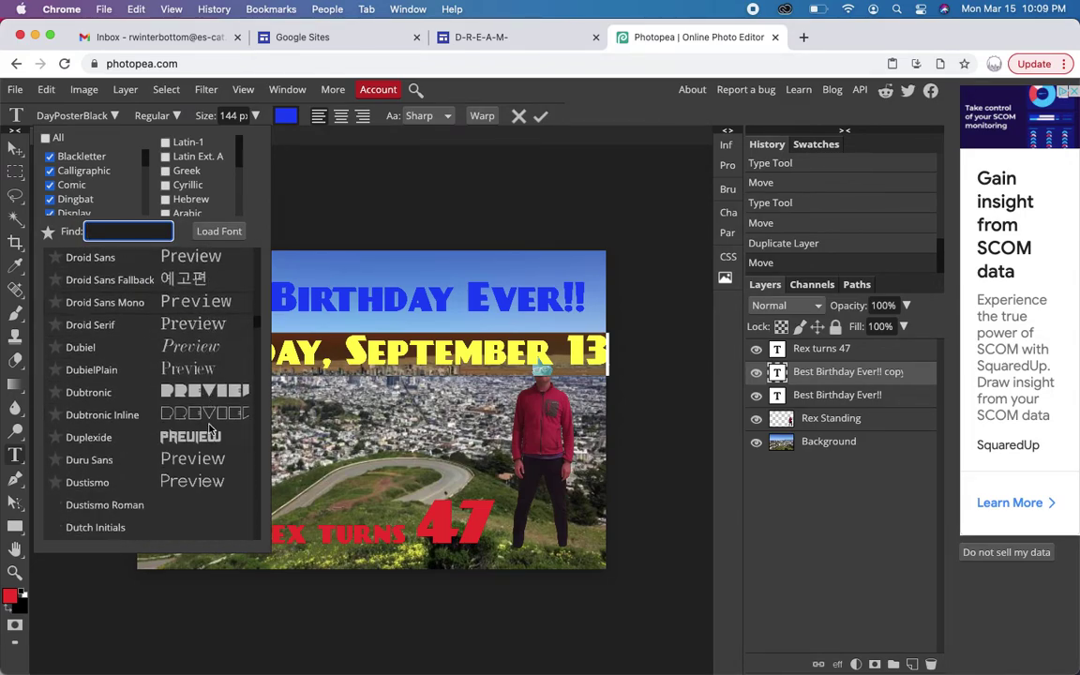
scroll(212, 428, "down", 4)
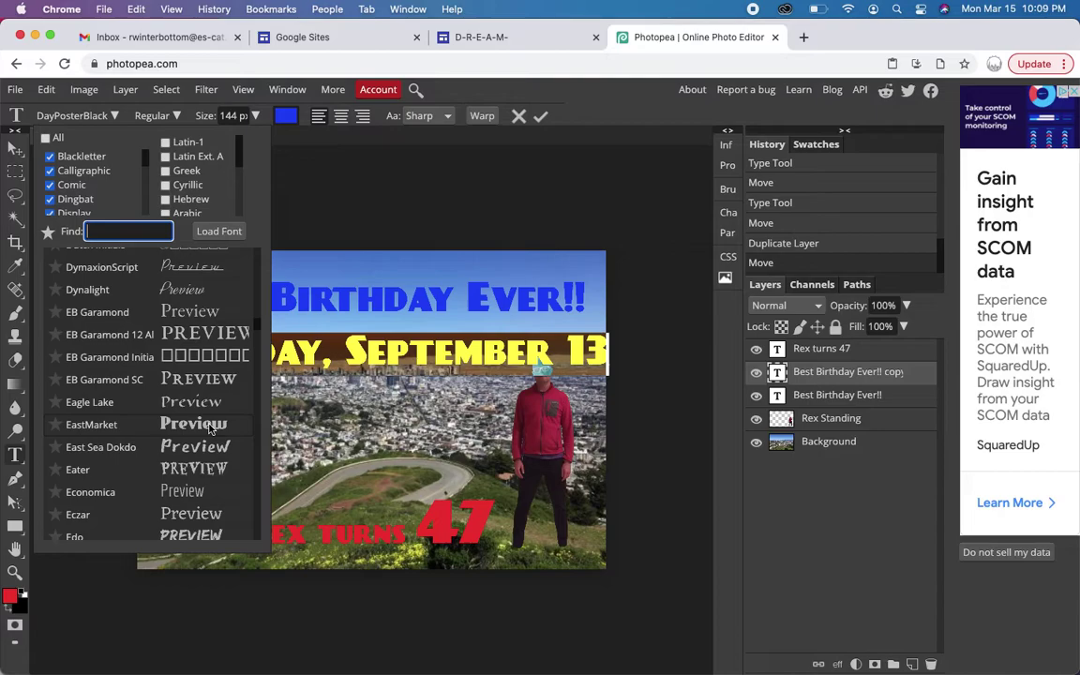
scroll(212, 428, "down", 4)
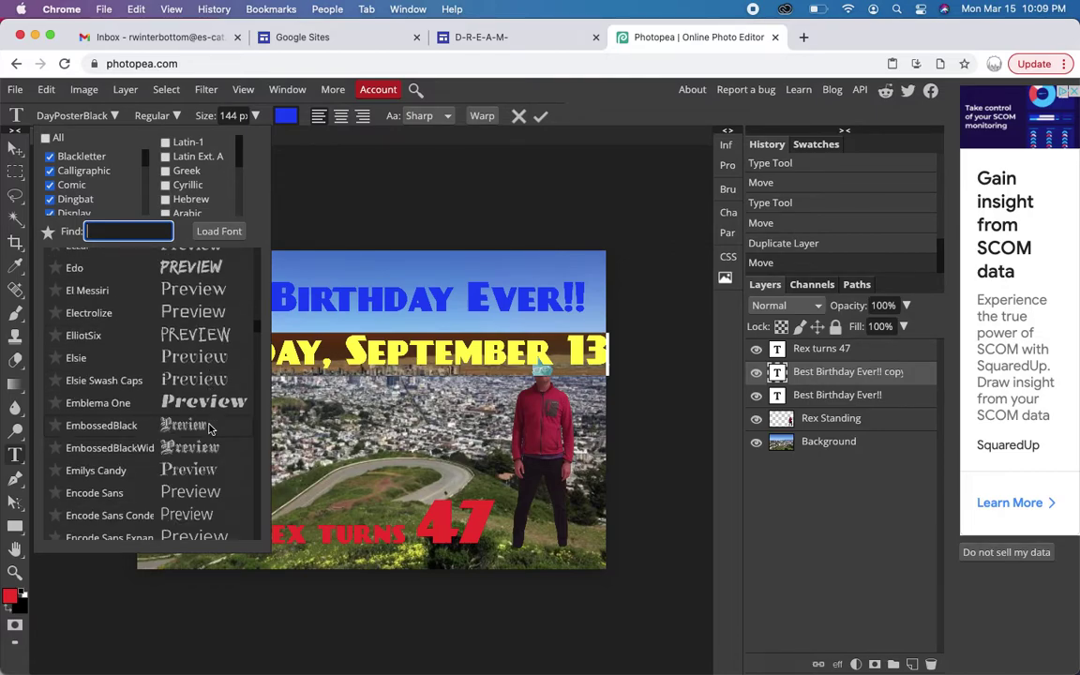
scroll(210, 428, "down", 5)
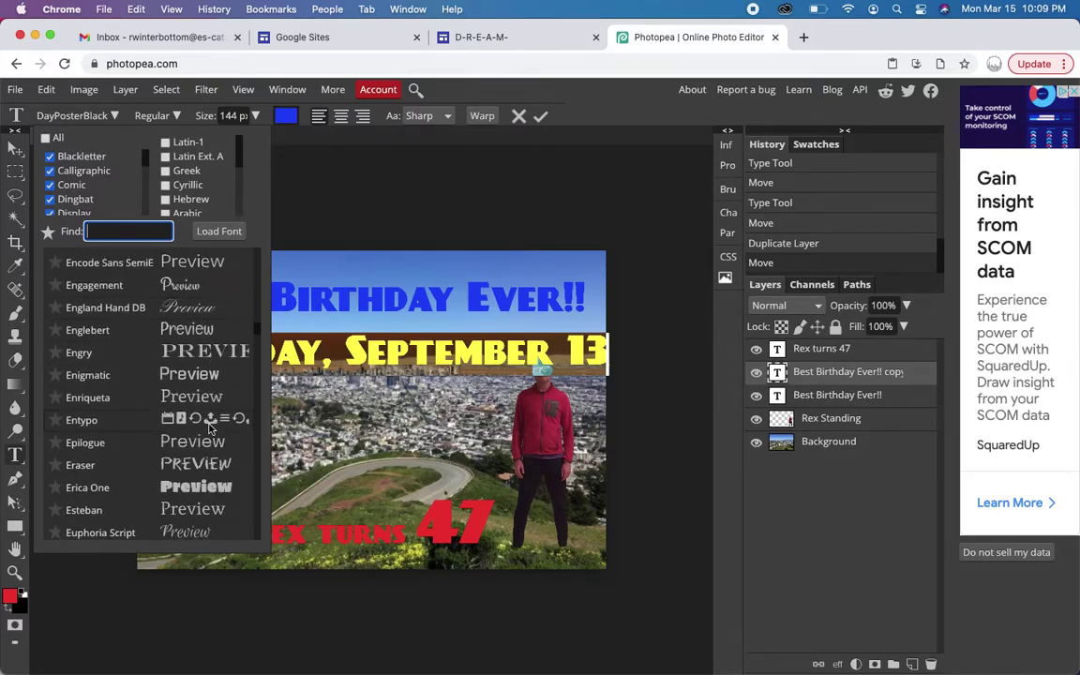
left_click(209, 402)
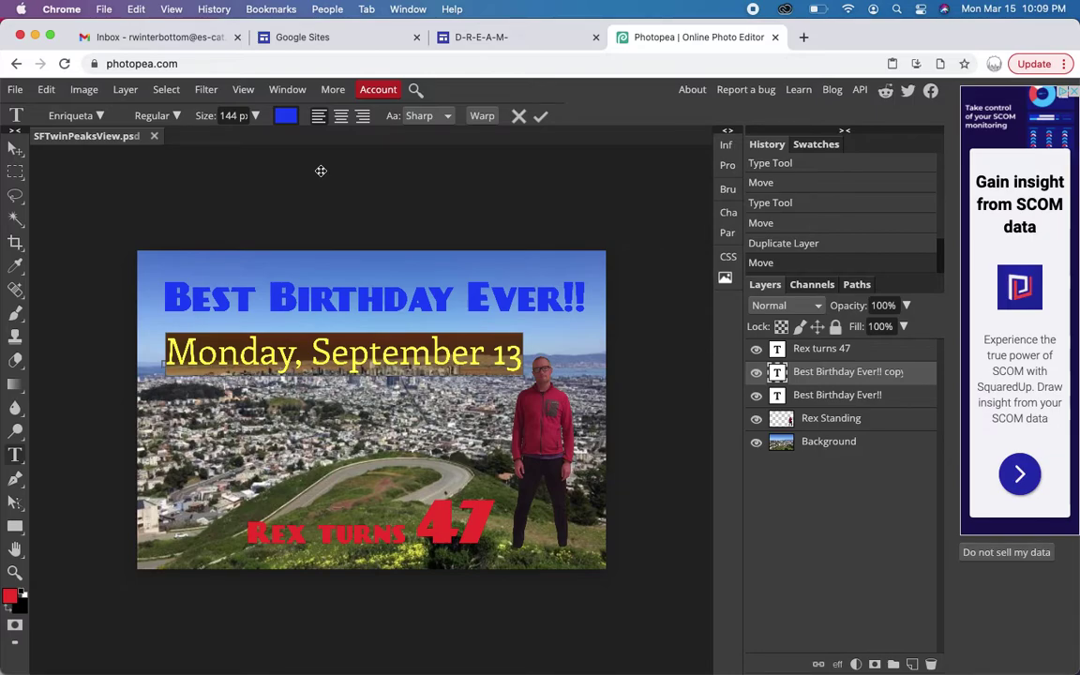
Step: Make the "Monday, September 13" line bold and set its size to 108 px
left_click(160, 115)
left_click(171, 212)
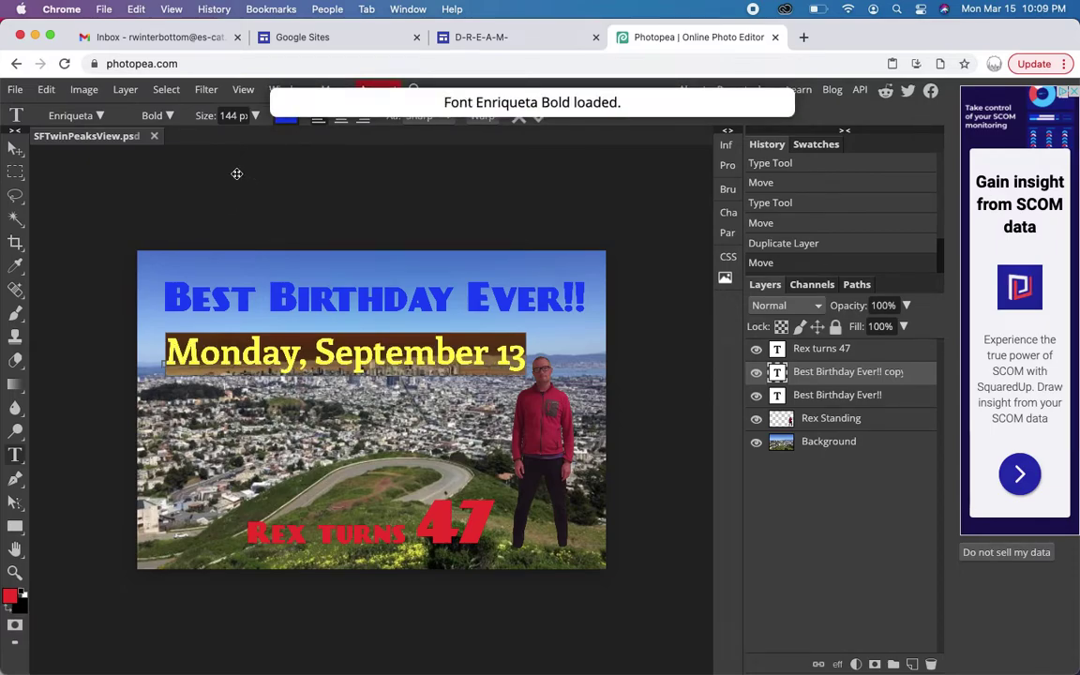
double_click(233, 115)
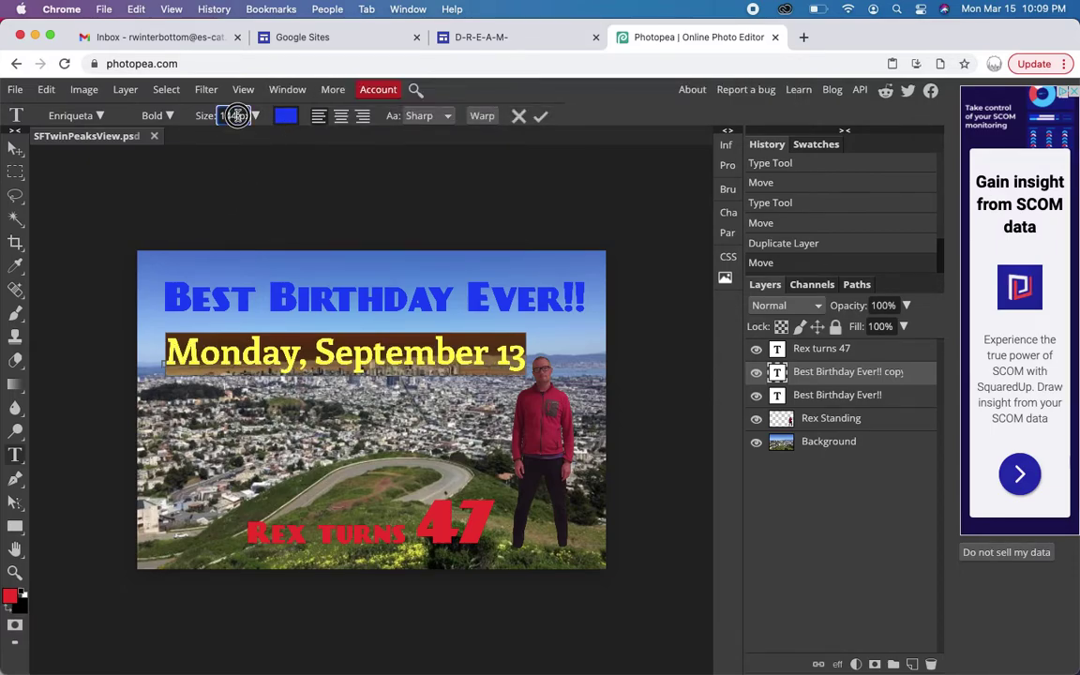
type("108")
key("Return")
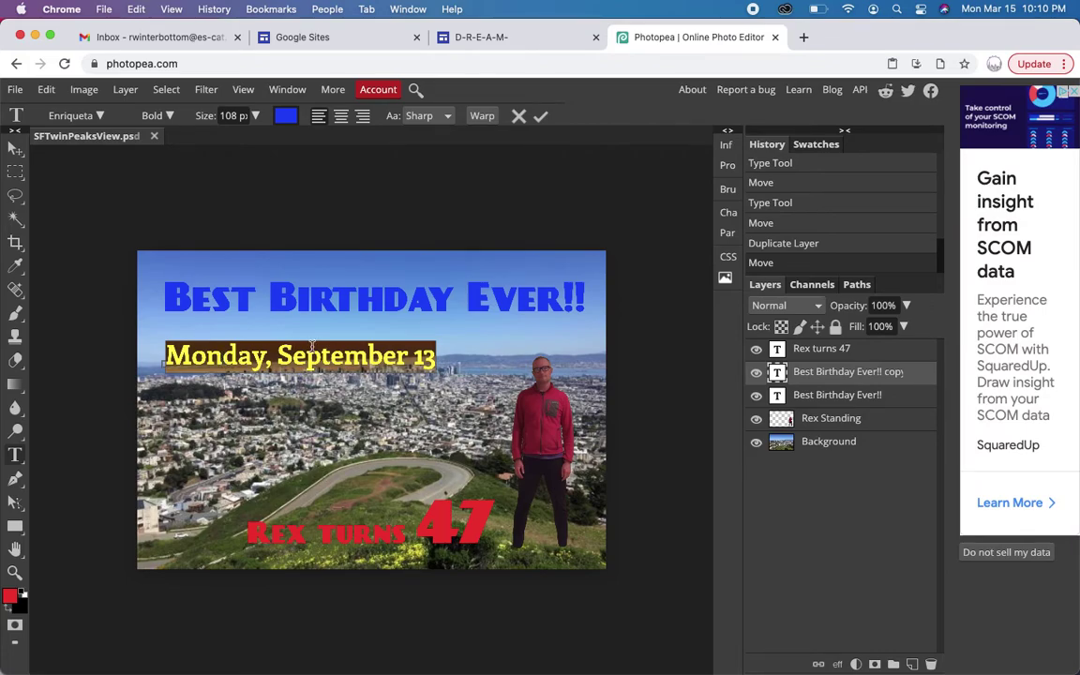
Step: Copy "6:00 P.M. to Dusk" and "Twin Peaks, S.F." from FlyerText.txt in TextEdit and paste them as new lines below the date in Photopea
key("super+Tab")
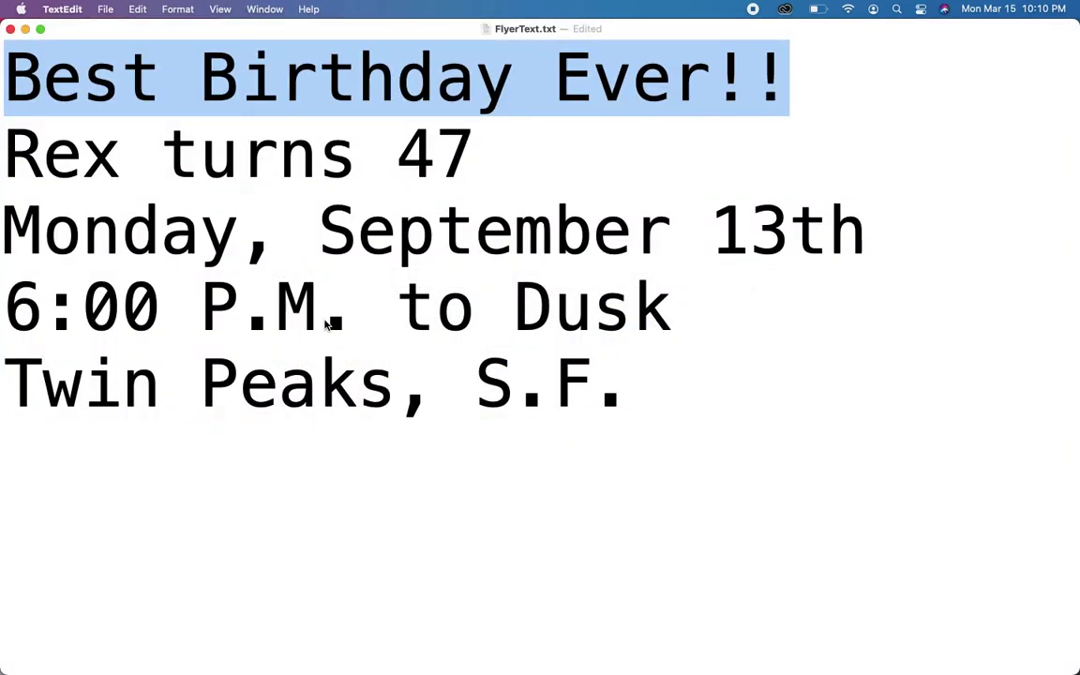
left_click(55, 289)
left_click_drag(28, 292, 619, 411)
key("super+c")
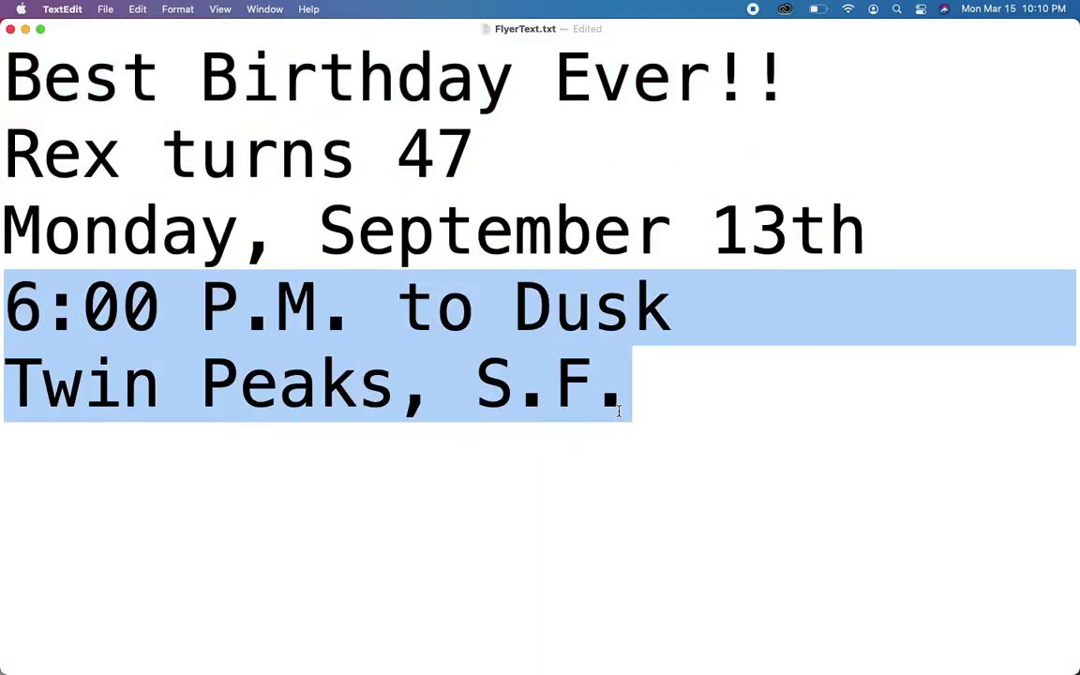
key("super+Tab")
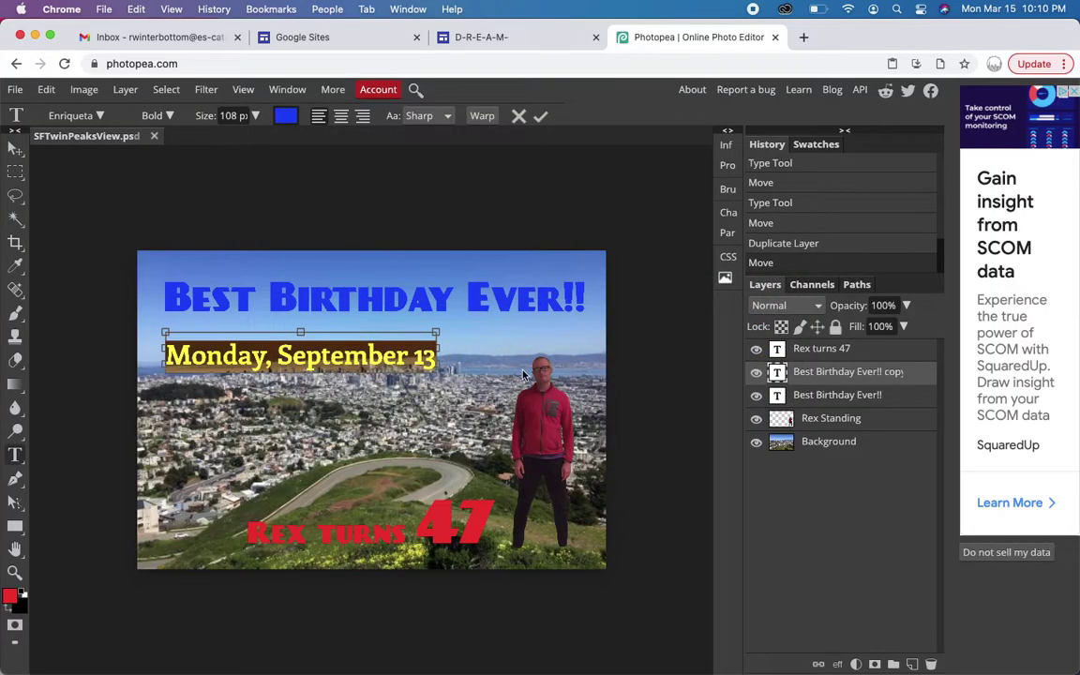
left_click(427, 357)
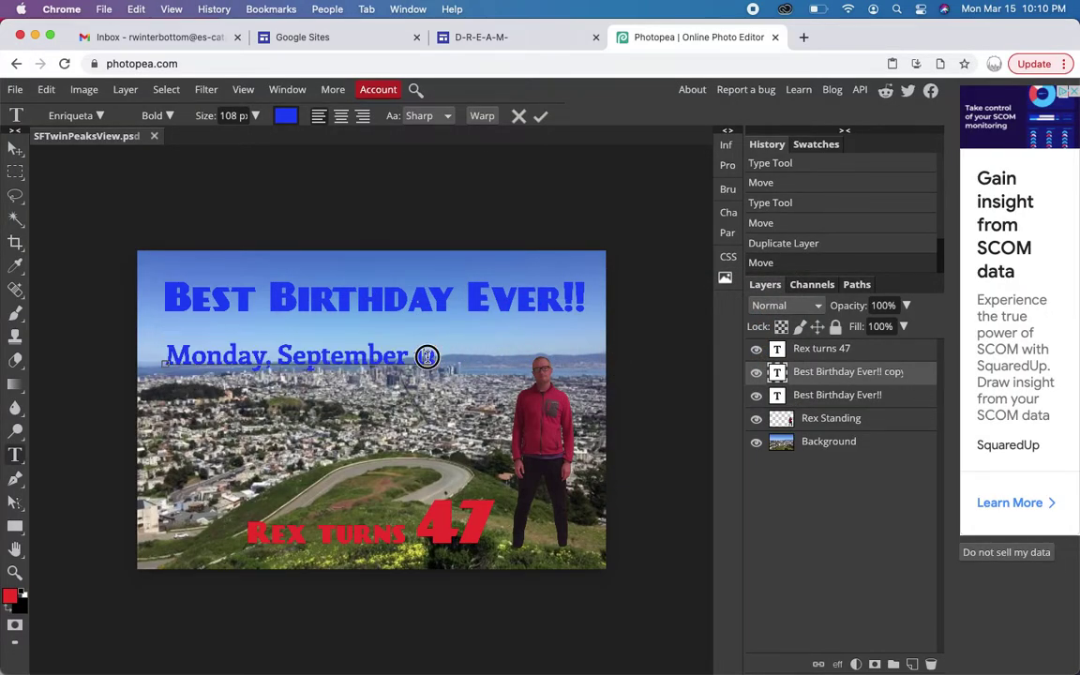
key("super+v")
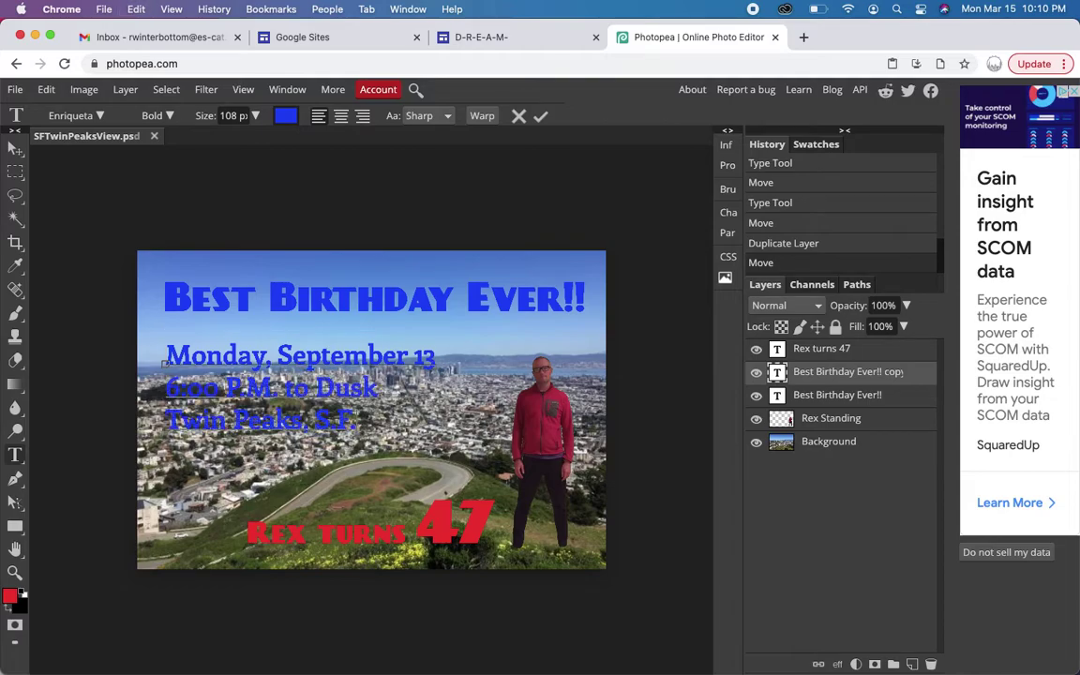
Step: Colour all three event detail lines yellow, hex ffff00
key("super+a")
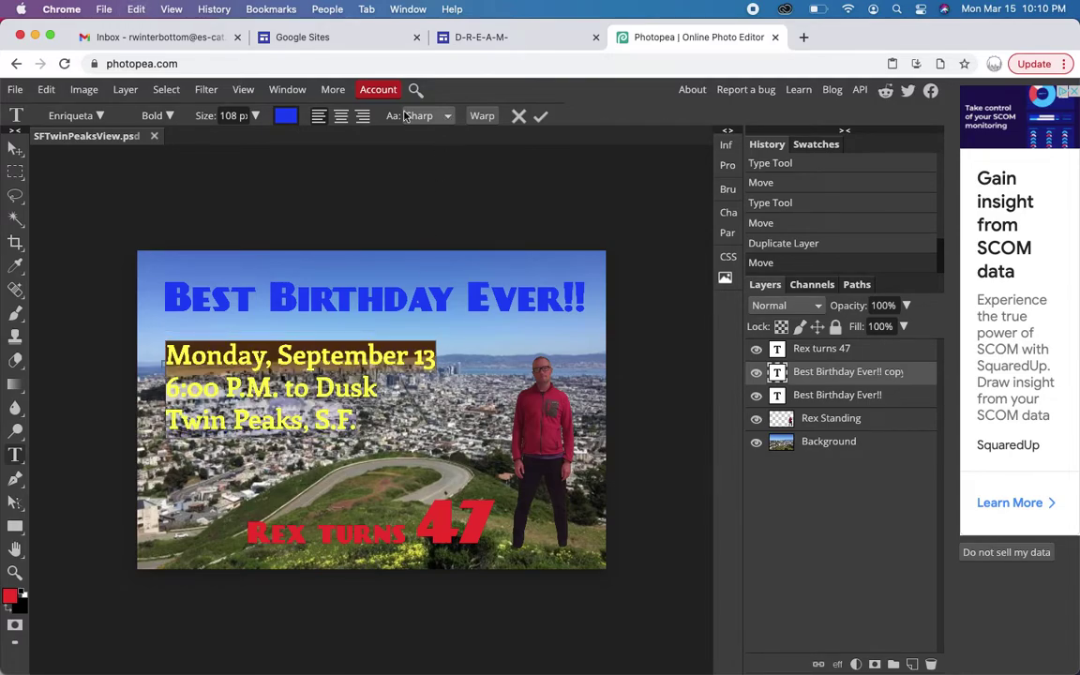
left_click(286, 115)
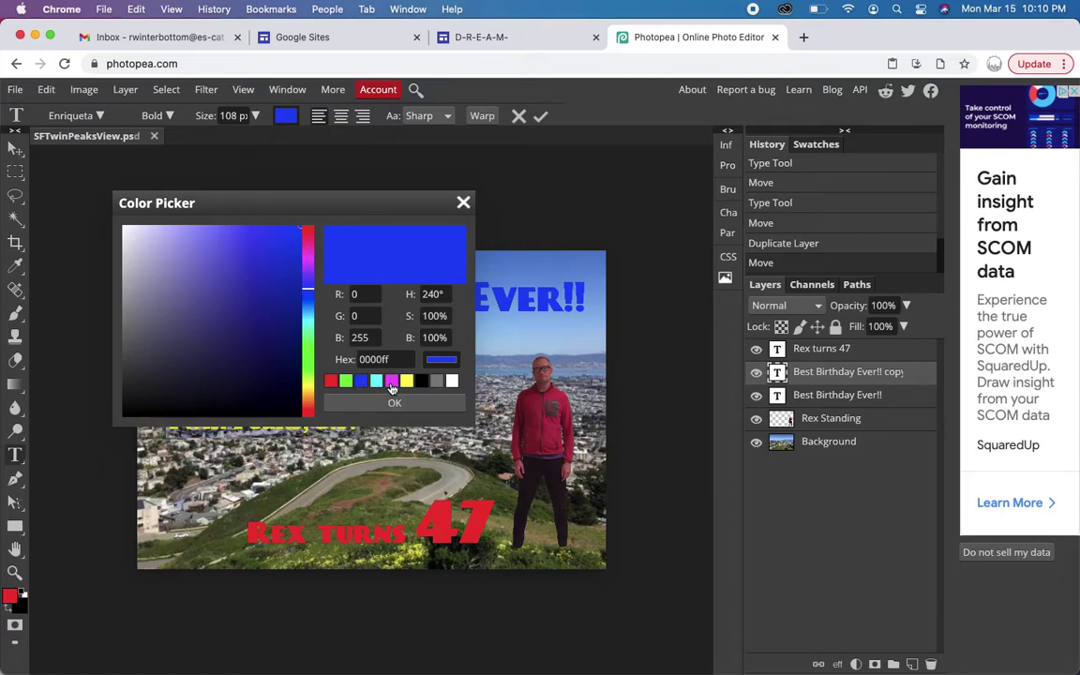
left_click(407, 381)
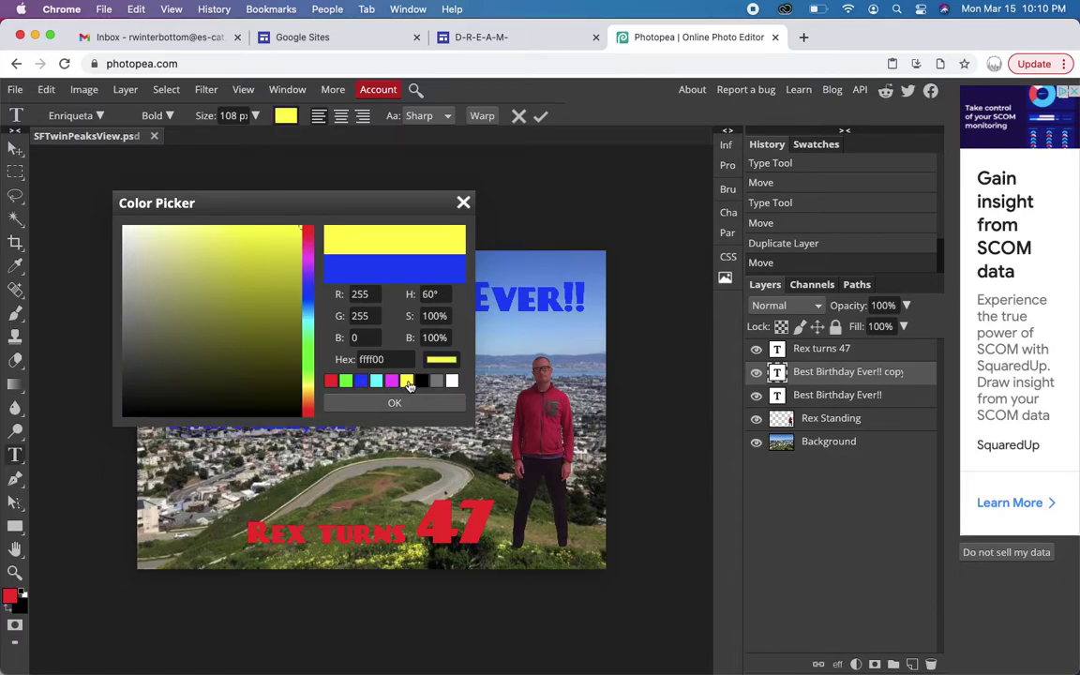
left_click(404, 404)
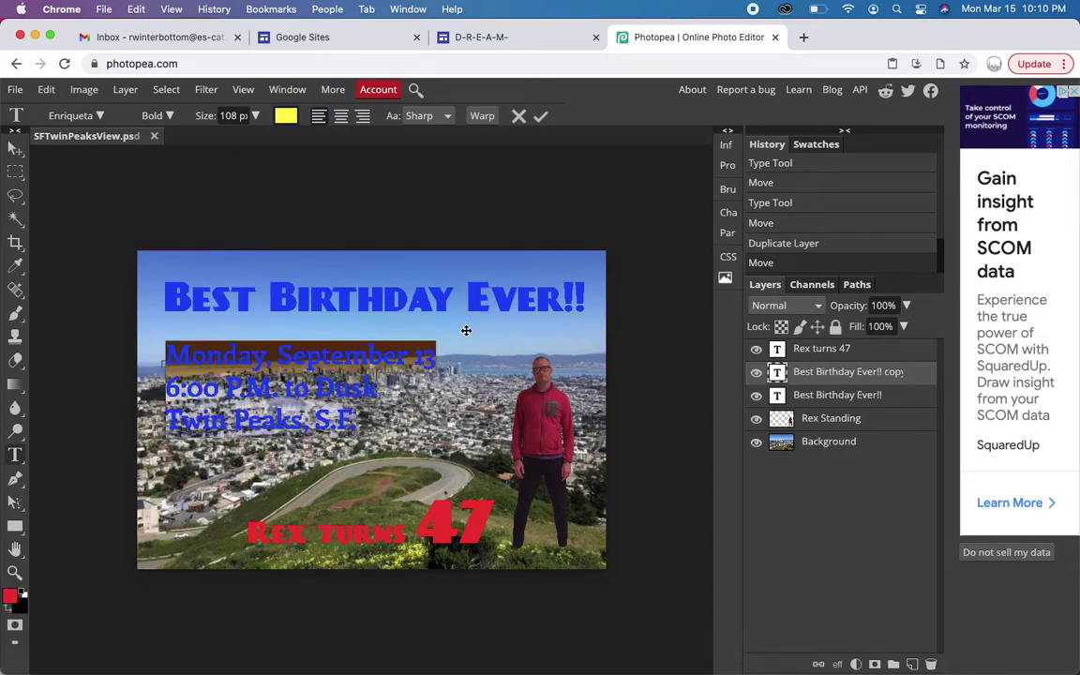
Step: Move the yellow event details down over the city, left-aligned with the heading, and shift the red "turns 47" line slightly right
left_click(15, 148)
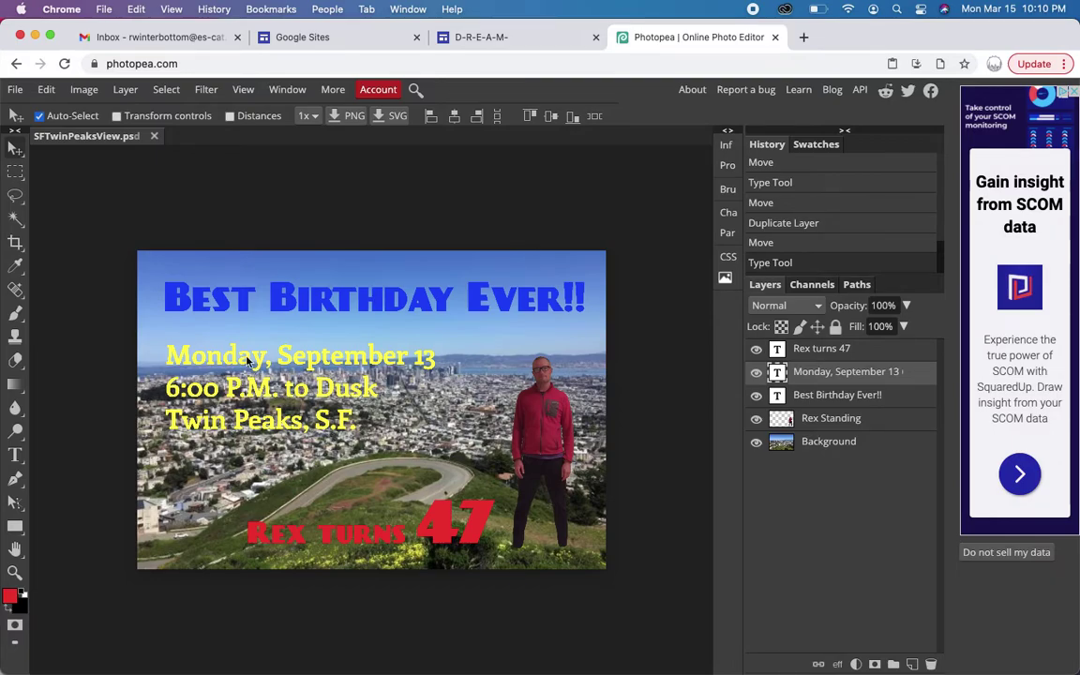
left_click_drag(238, 357, 256, 352)
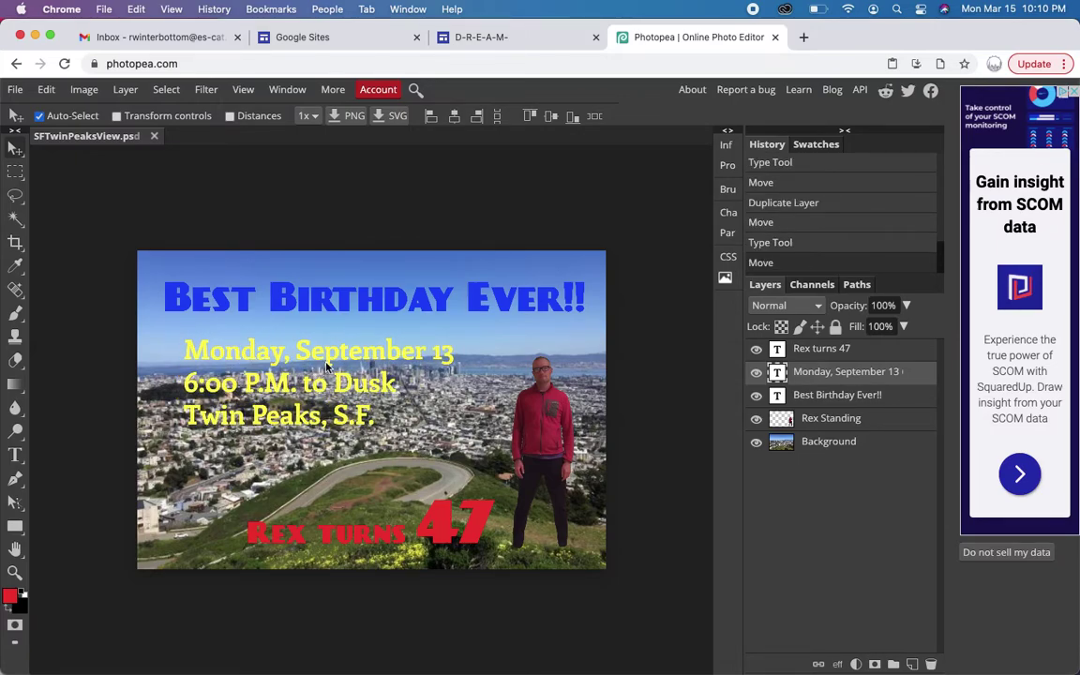
left_click_drag(326, 367, 318, 428)
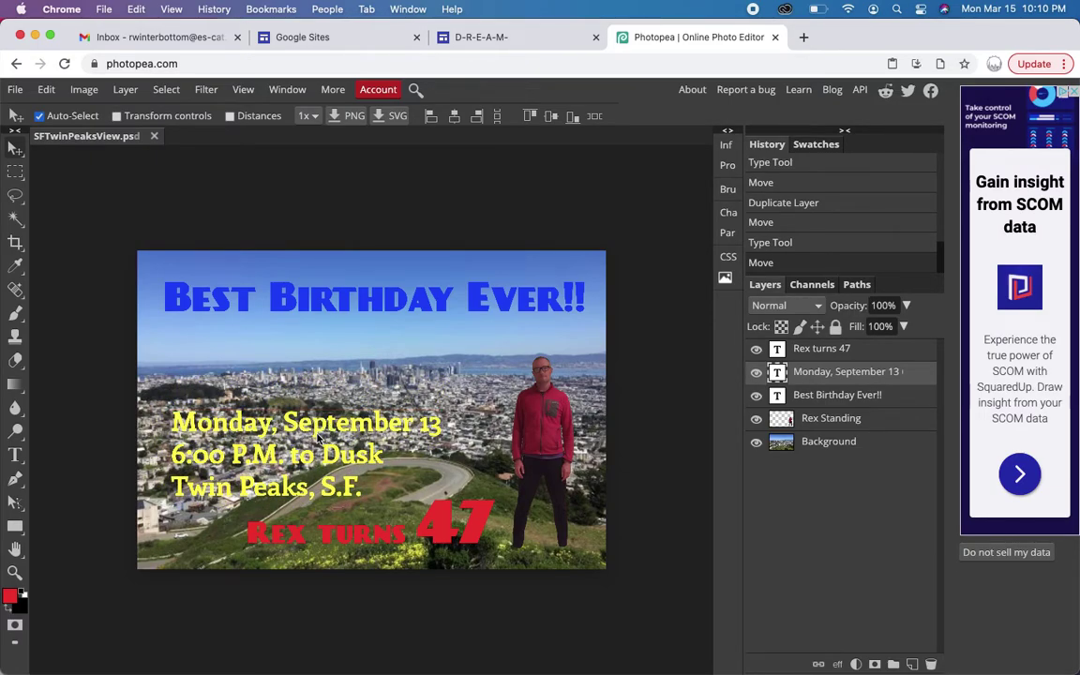
mouse_move(438, 525)
left_mouse_down()
mouse_move(523, 537)
mouse_move(441, 514)
mouse_move(444, 526)
left_mouse_up()
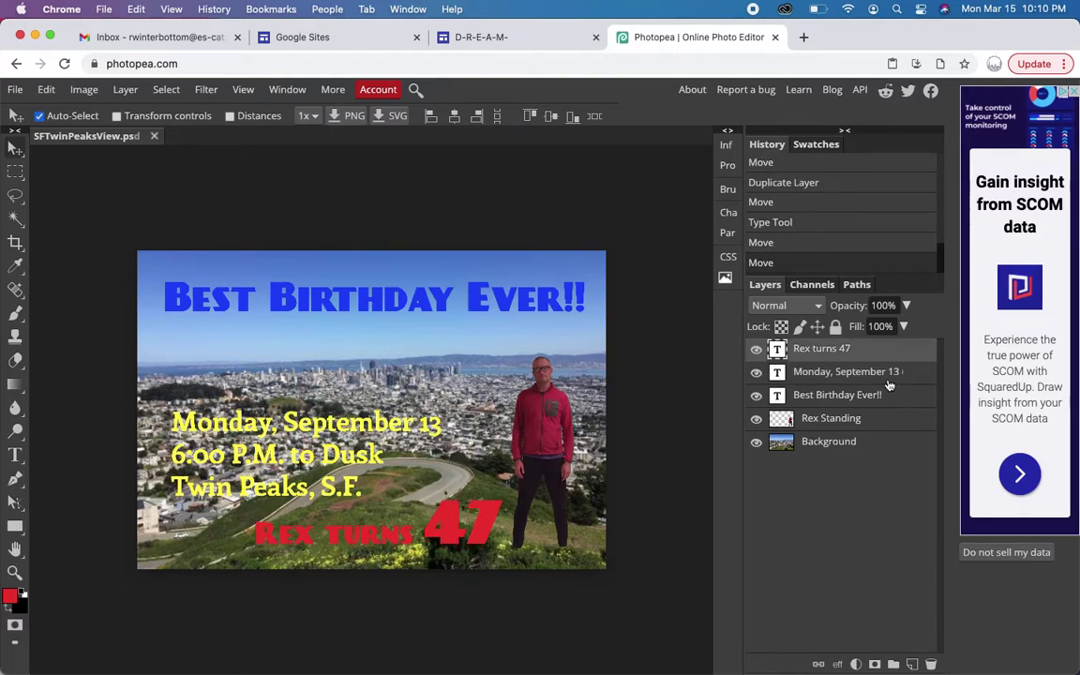
left_click(807, 372)
mouse_move(355, 424)
left_mouse_down()
mouse_move(340, 407)
mouse_move(349, 410)
left_mouse_up()
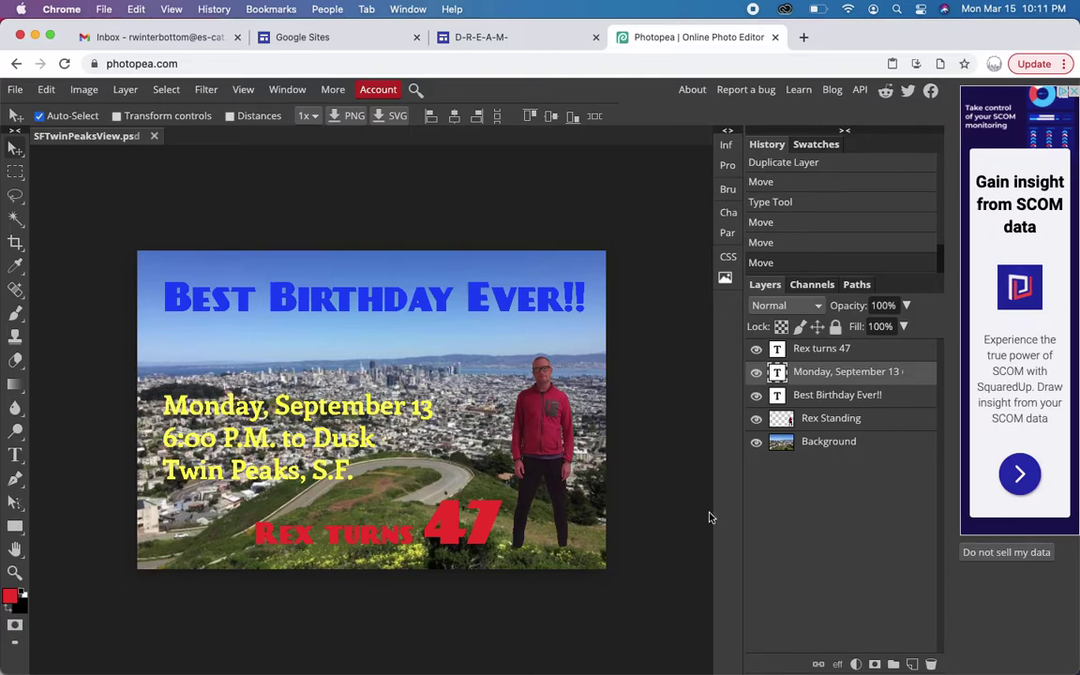
Step: Add a Multiply drop shadow to the yellow event details with 57% opacity, 30° angle, 27 px distance and 13 px size
left_click(838, 664)
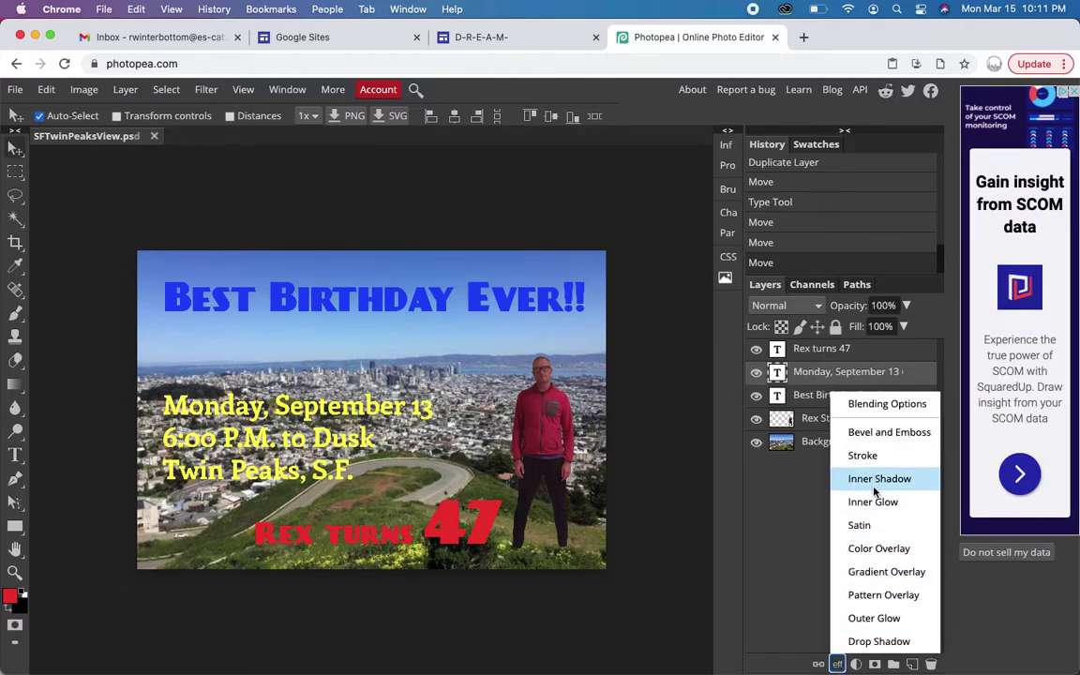
left_click(875, 641)
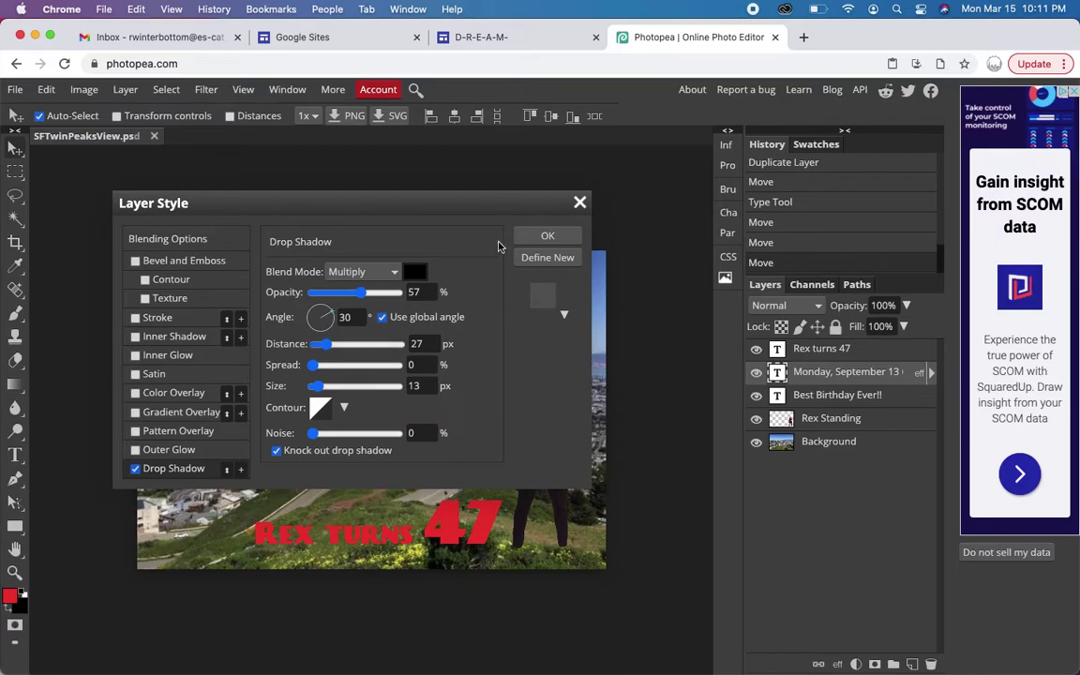
left_click(549, 236)
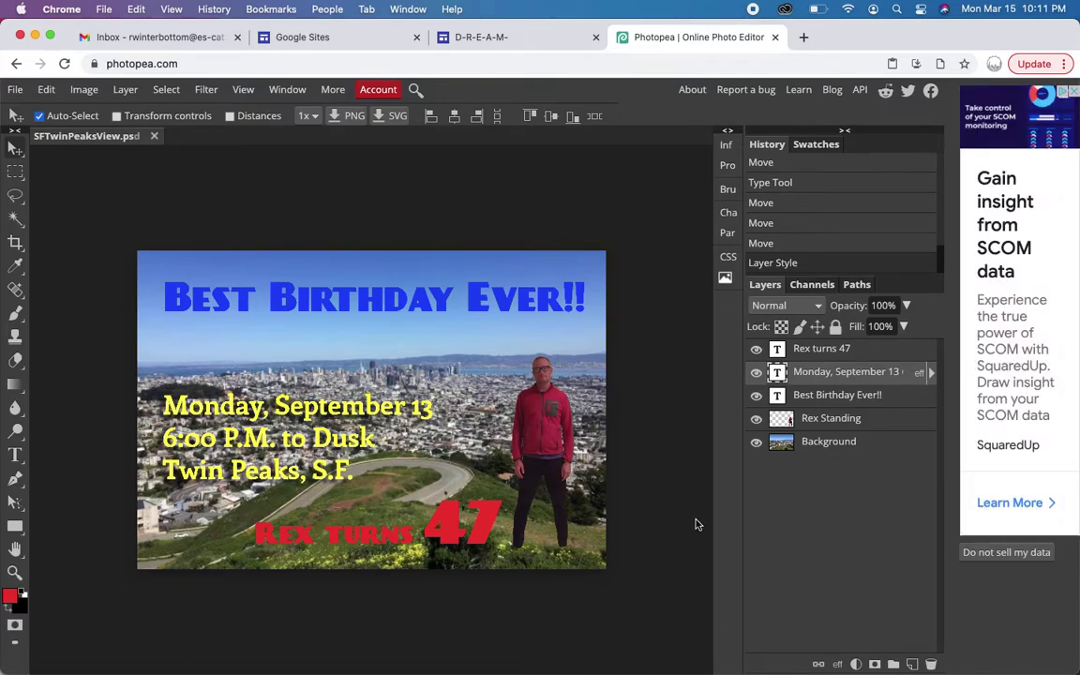
double_click(925, 374)
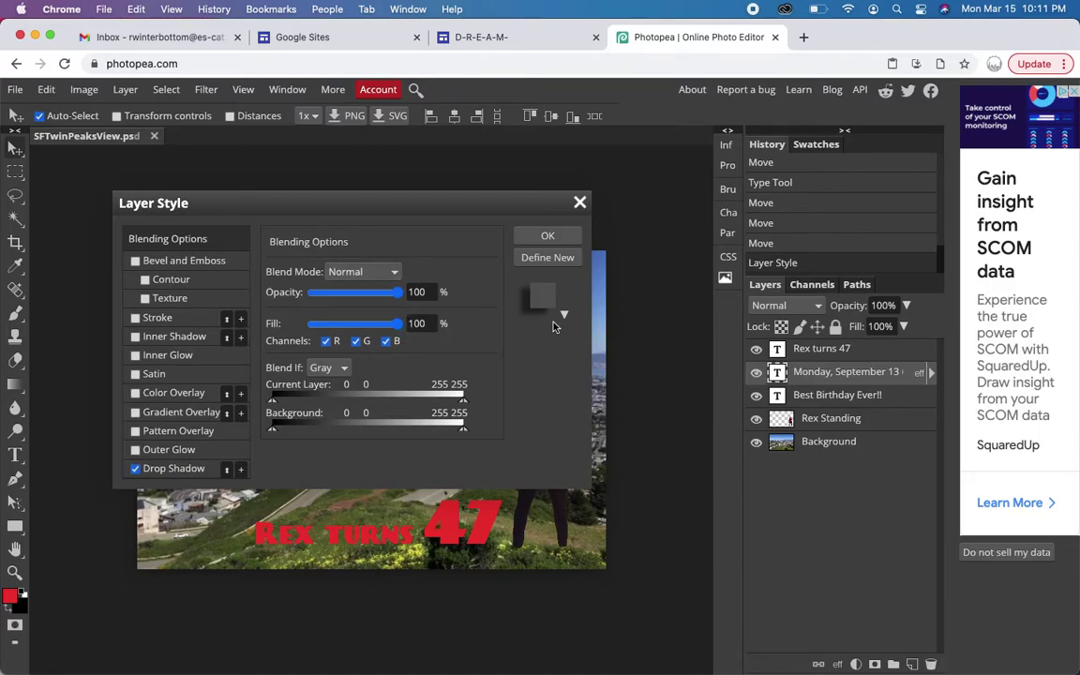
left_click(564, 315)
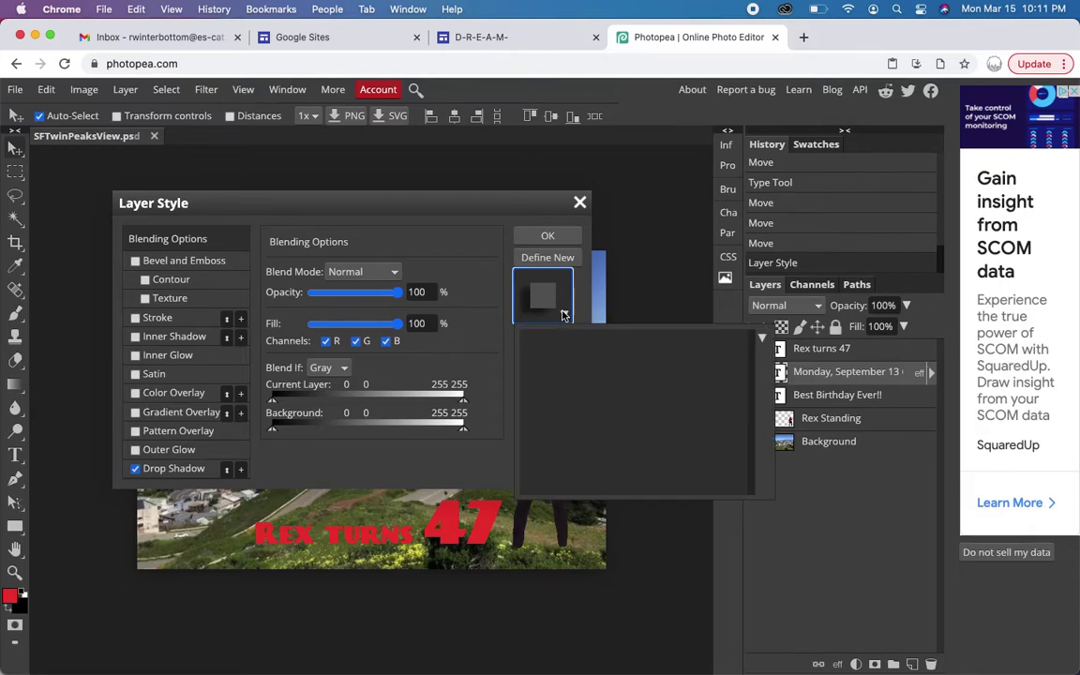
left_click(441, 300)
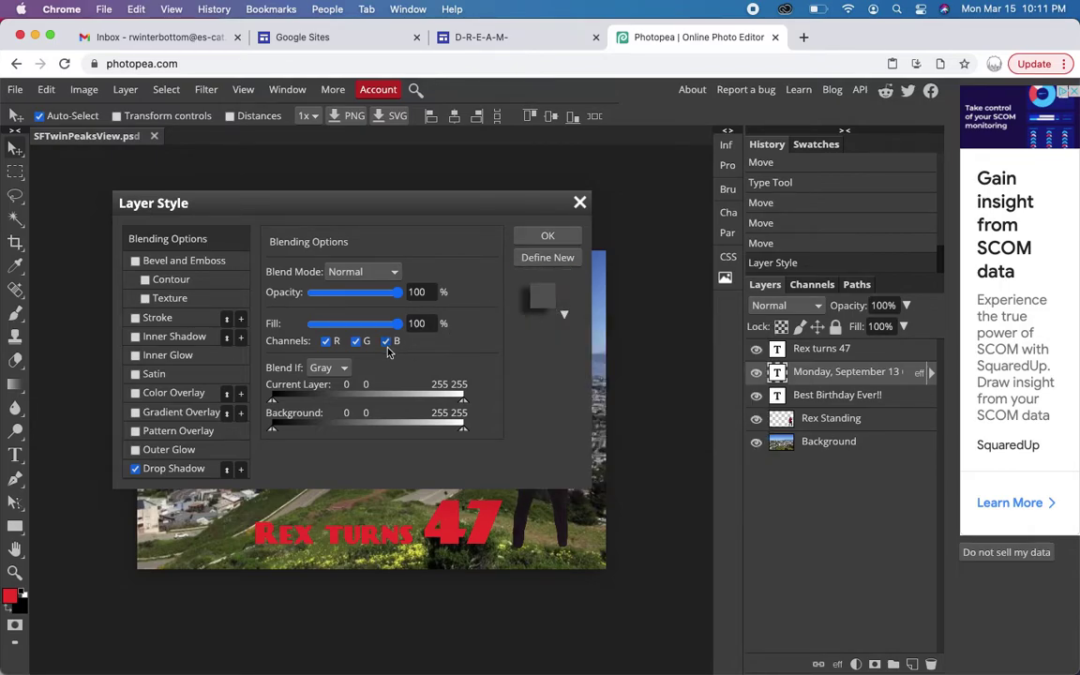
left_click(387, 272)
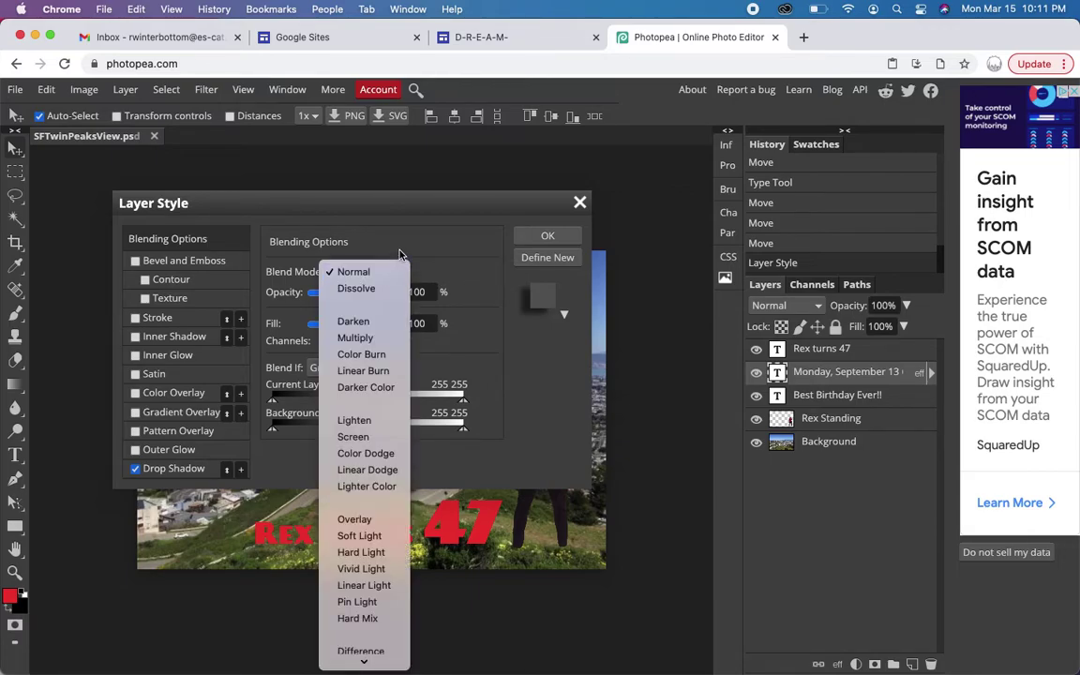
left_click(401, 243)
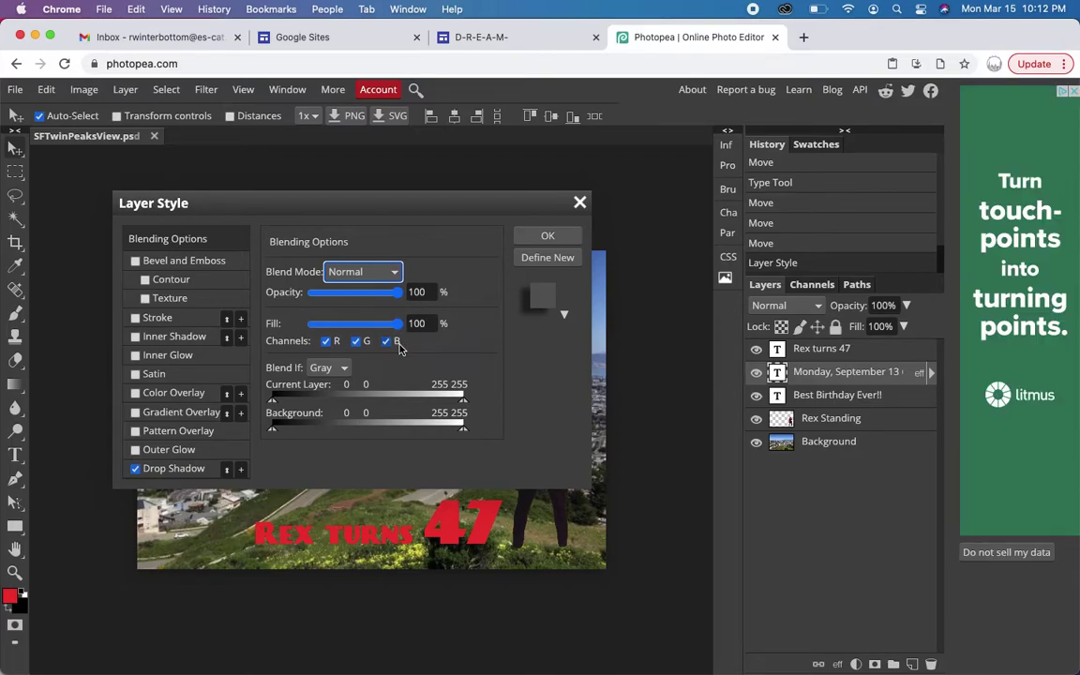
left_click(579, 205)
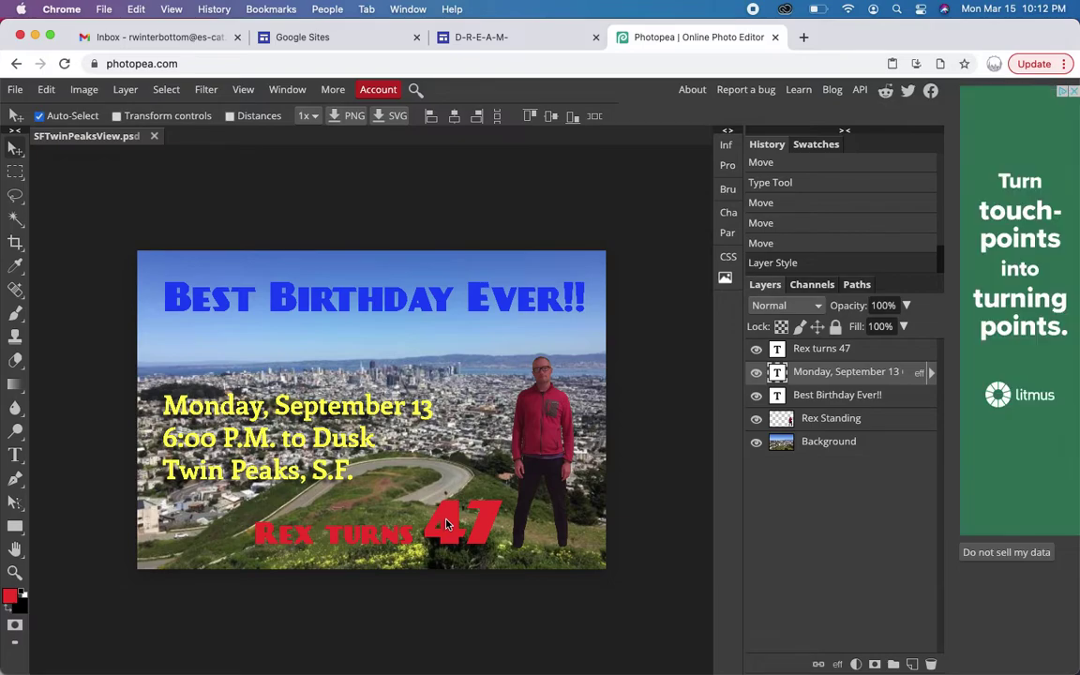
Step: Add a Multiply drop shadow to the red "turns 47" line with 57% opacity, -24° angle, 27 px distance, 32% spread and 12 px size
key("alt+bracketright")
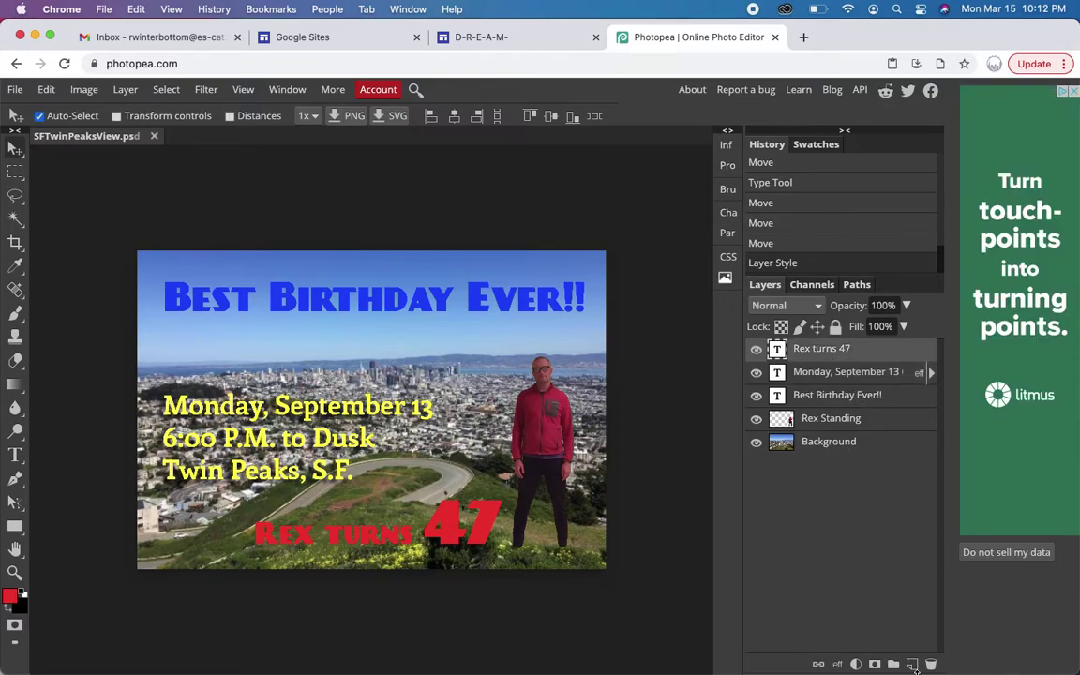
left_click(837, 664)
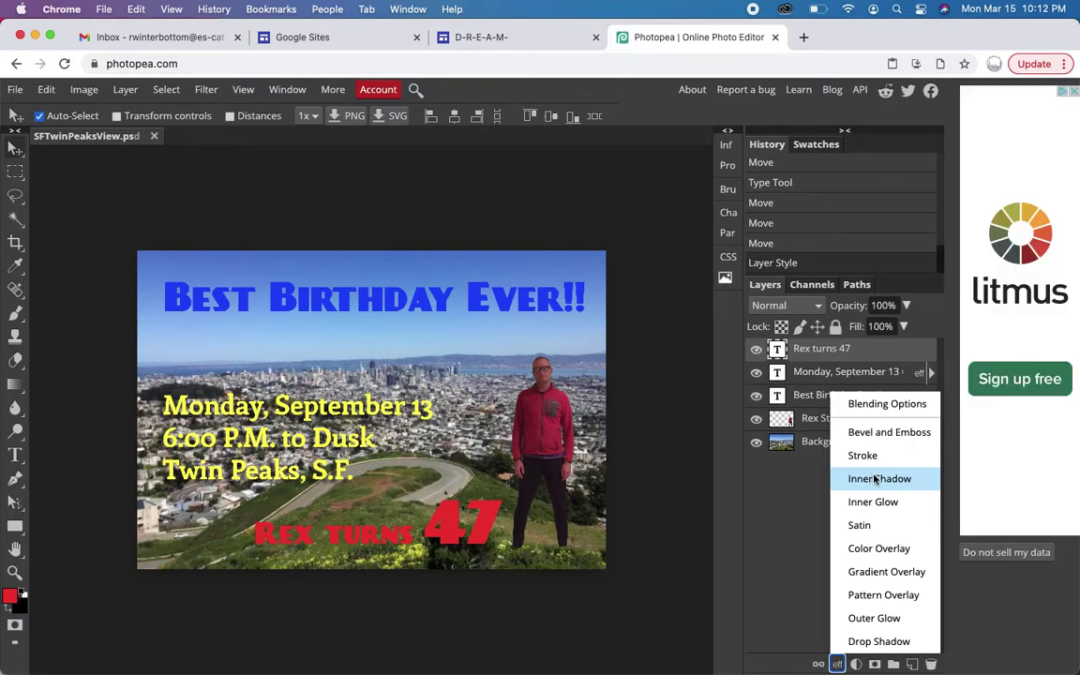
left_click(877, 642)
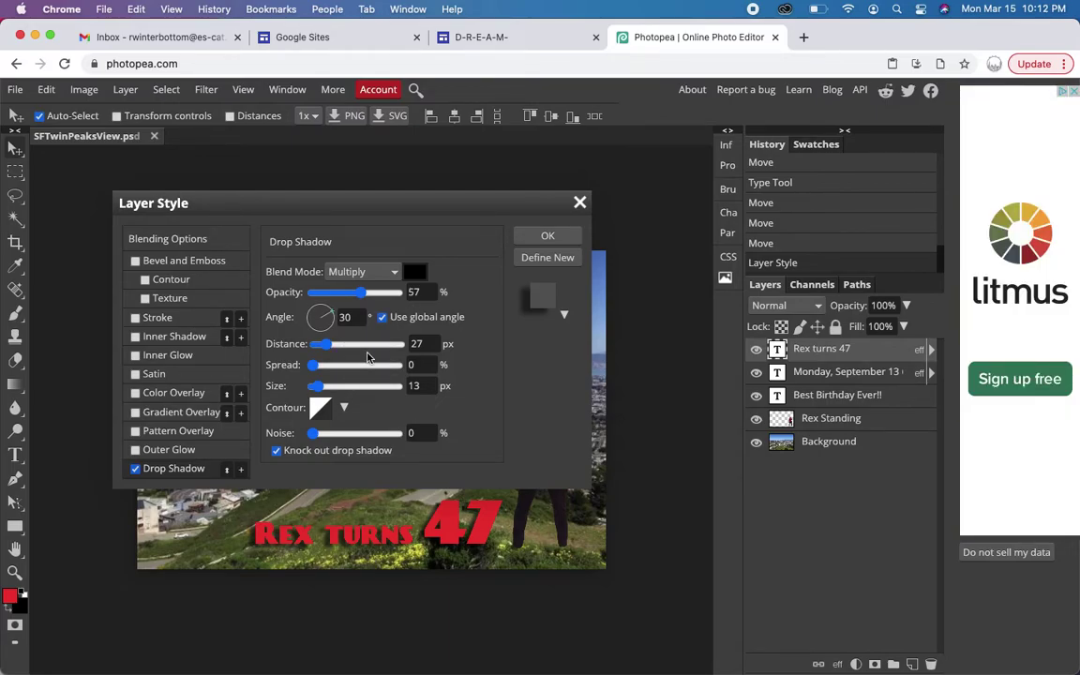
left_click(332, 317)
left_click_drag(336, 333, 313, 387)
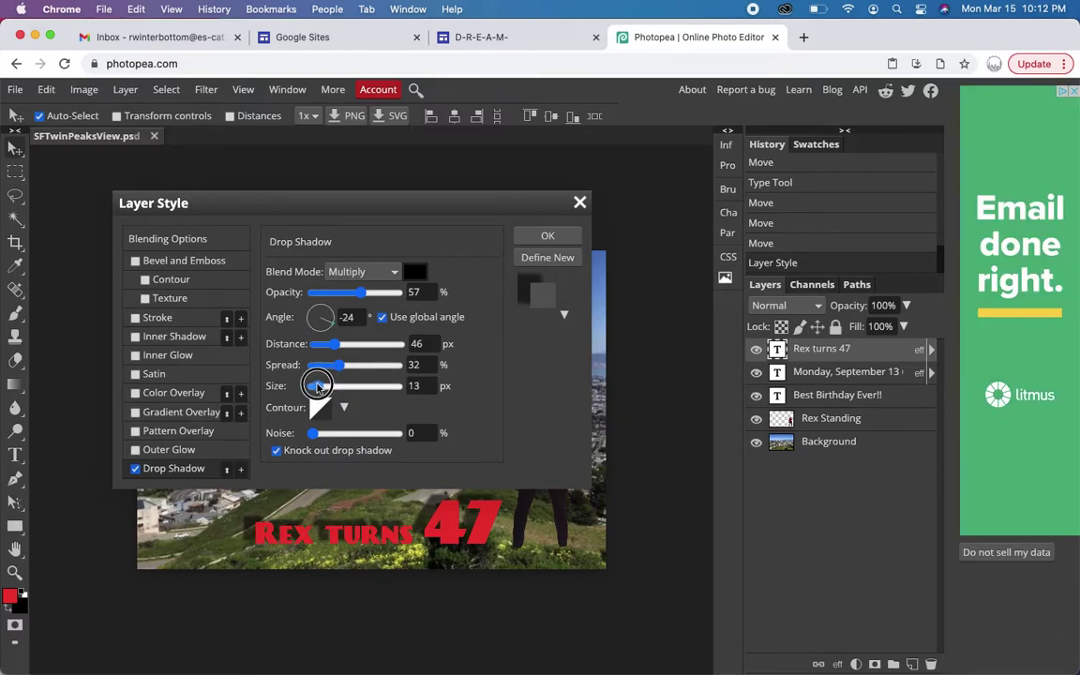
left_click_drag(343, 345, 325, 345)
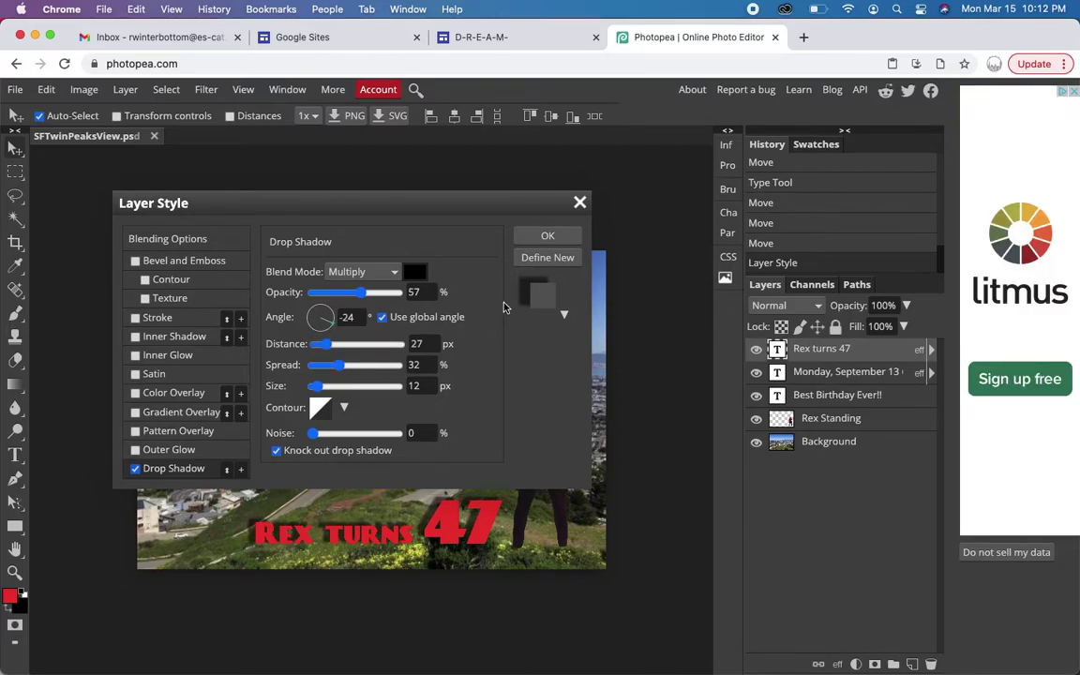
left_click(547, 237)
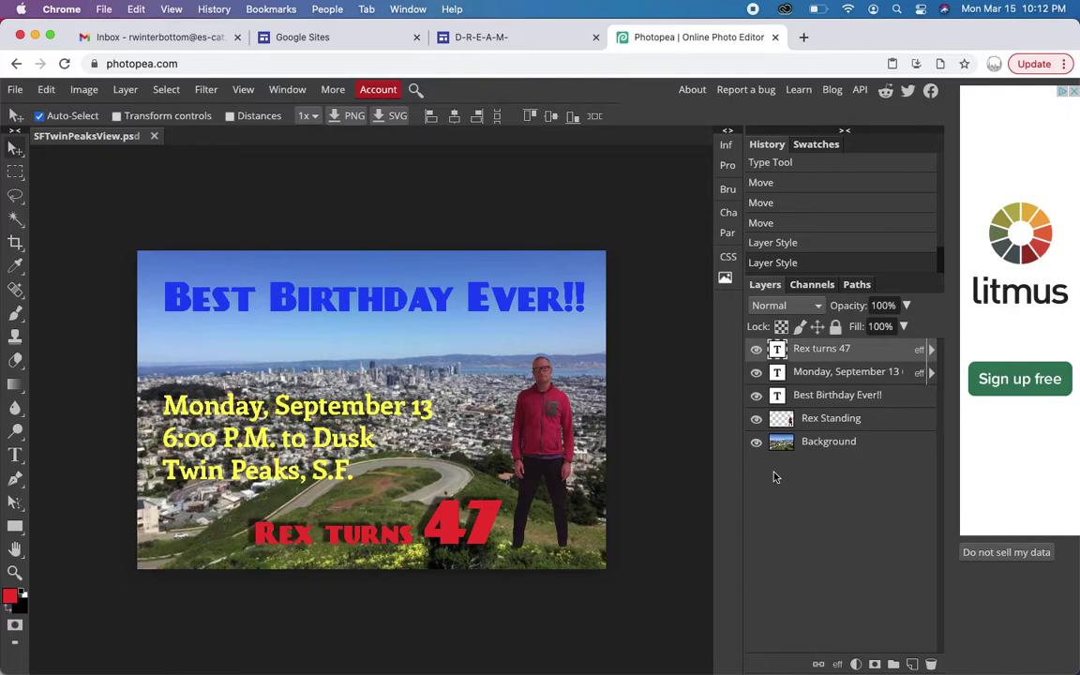
Step: Adjust the yellow event details' drop shadow to 81% opacity, 6 px distance and 21 px size
left_click(844, 373)
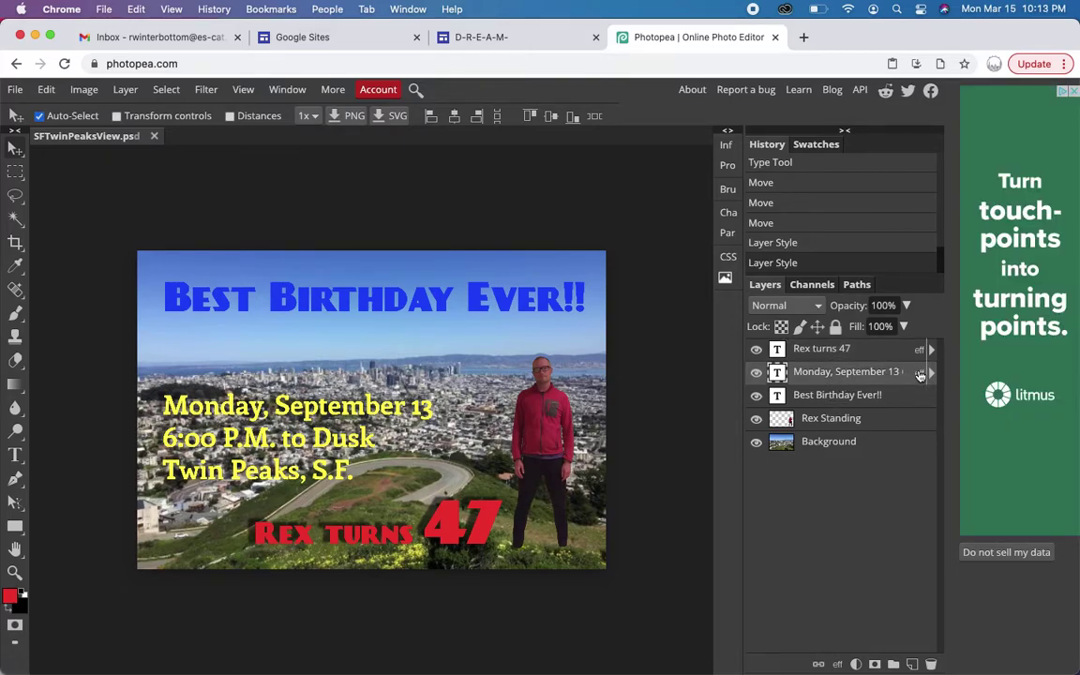
left_click(927, 374)
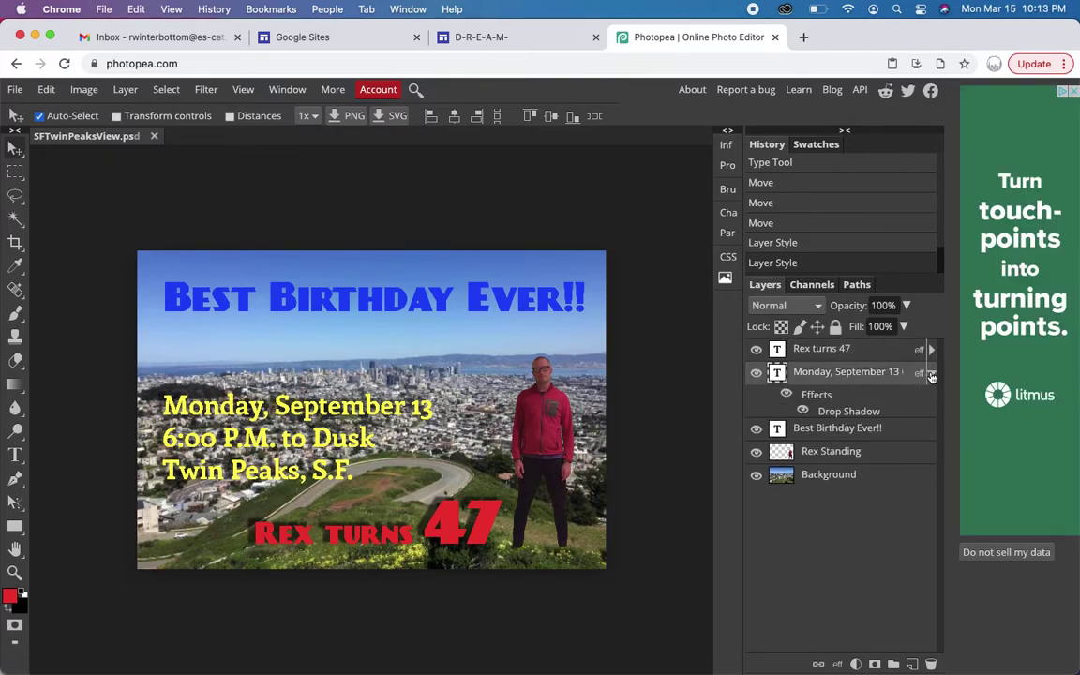
double_click(849, 412)
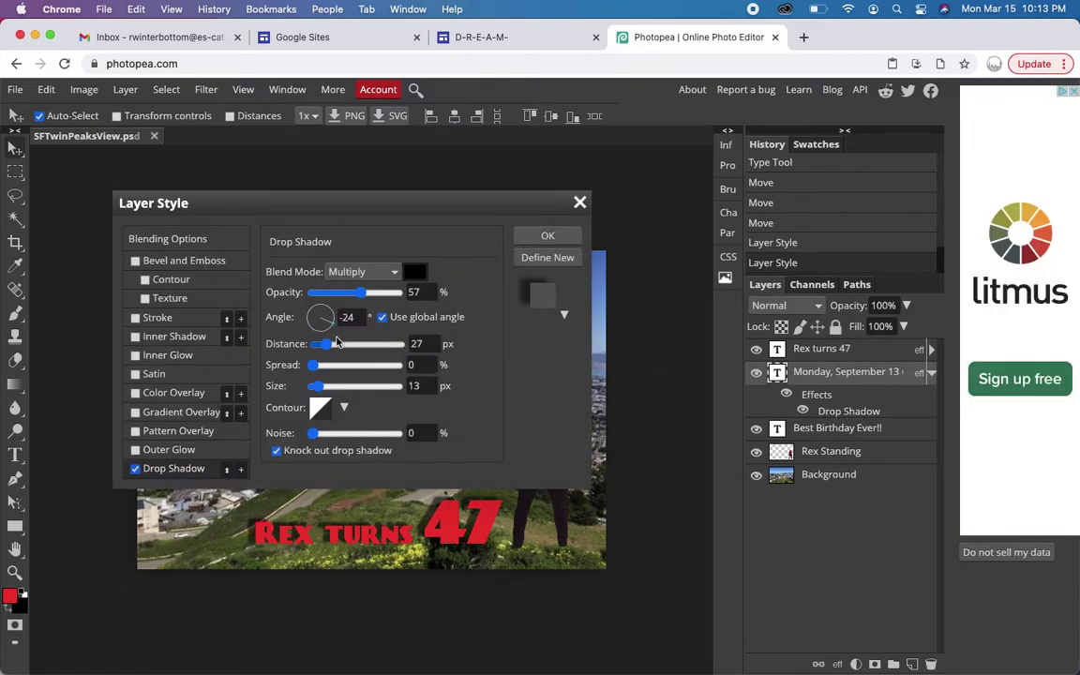
left_click_drag(308, 206, 551, 160)
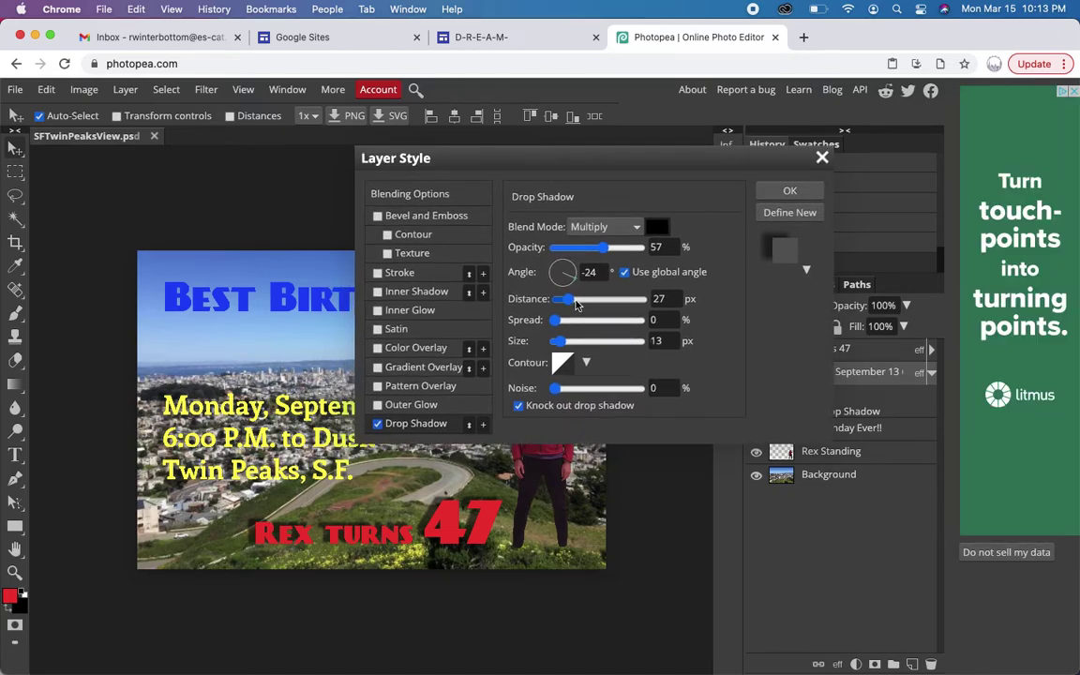
left_click_drag(605, 249, 621, 249)
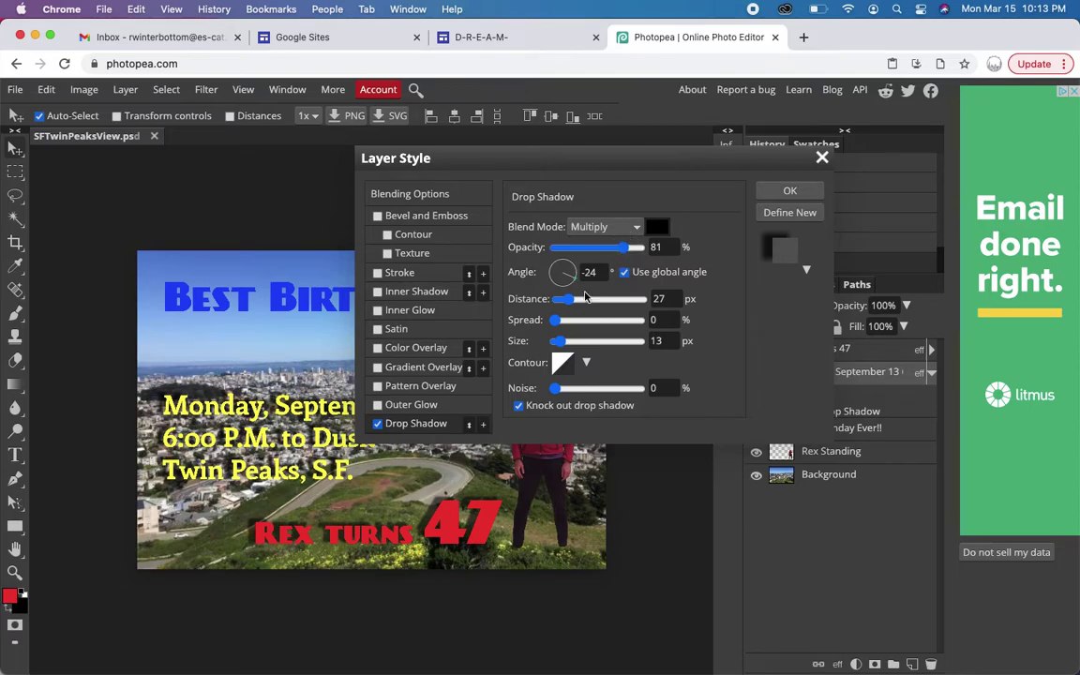
left_click_drag(556, 341, 563, 343)
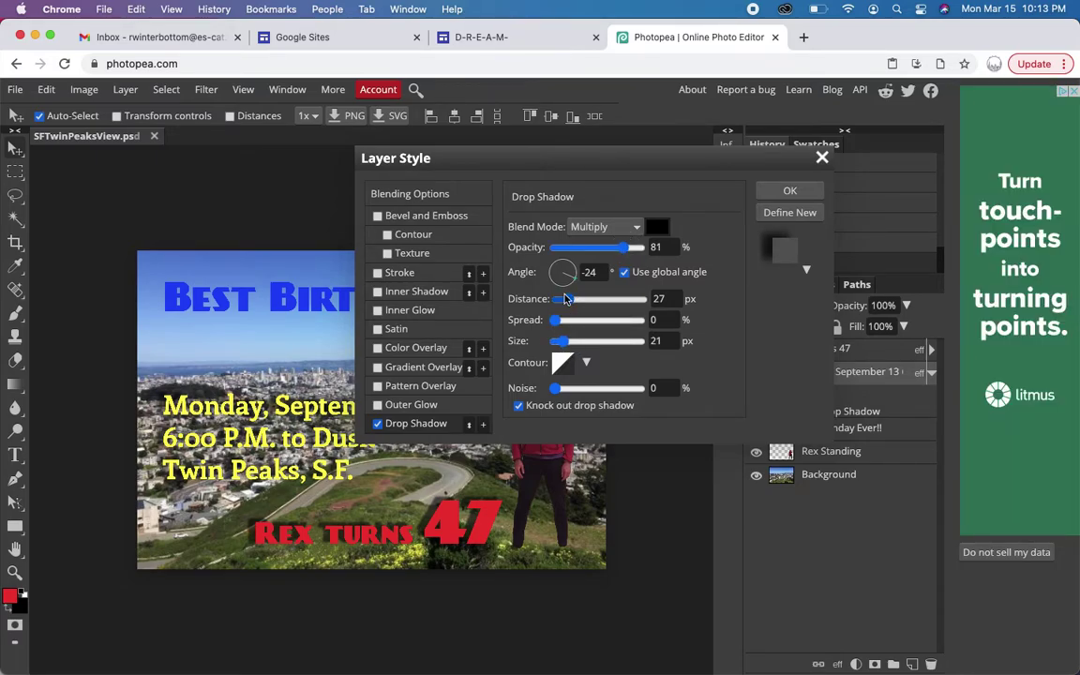
left_click_drag(571, 301, 559, 299)
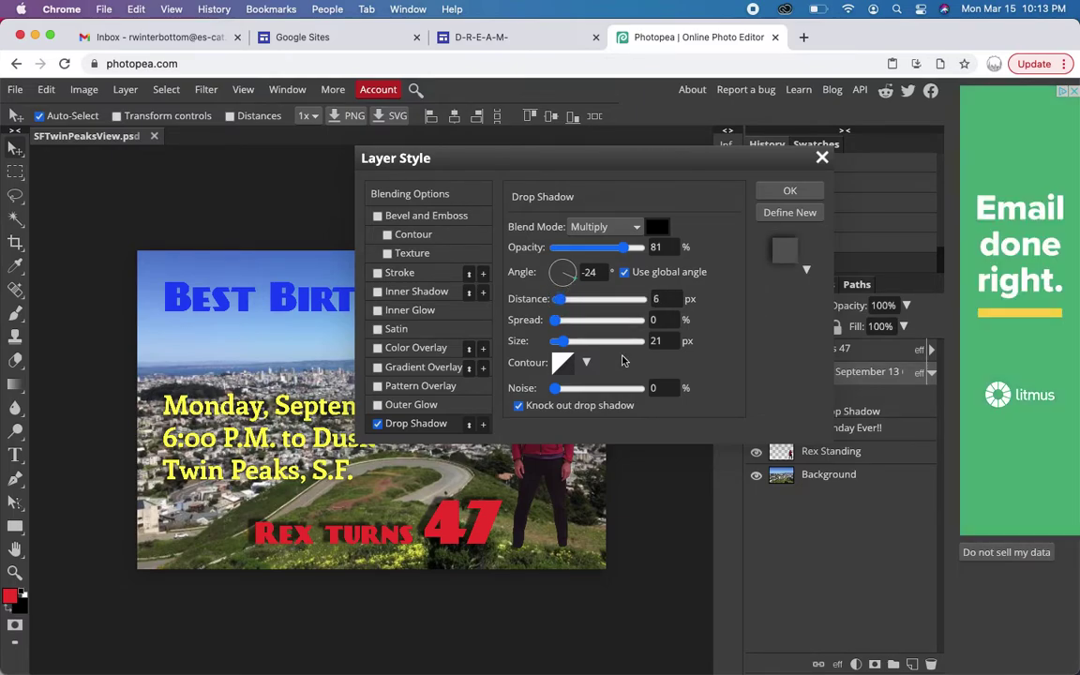
left_click(779, 189)
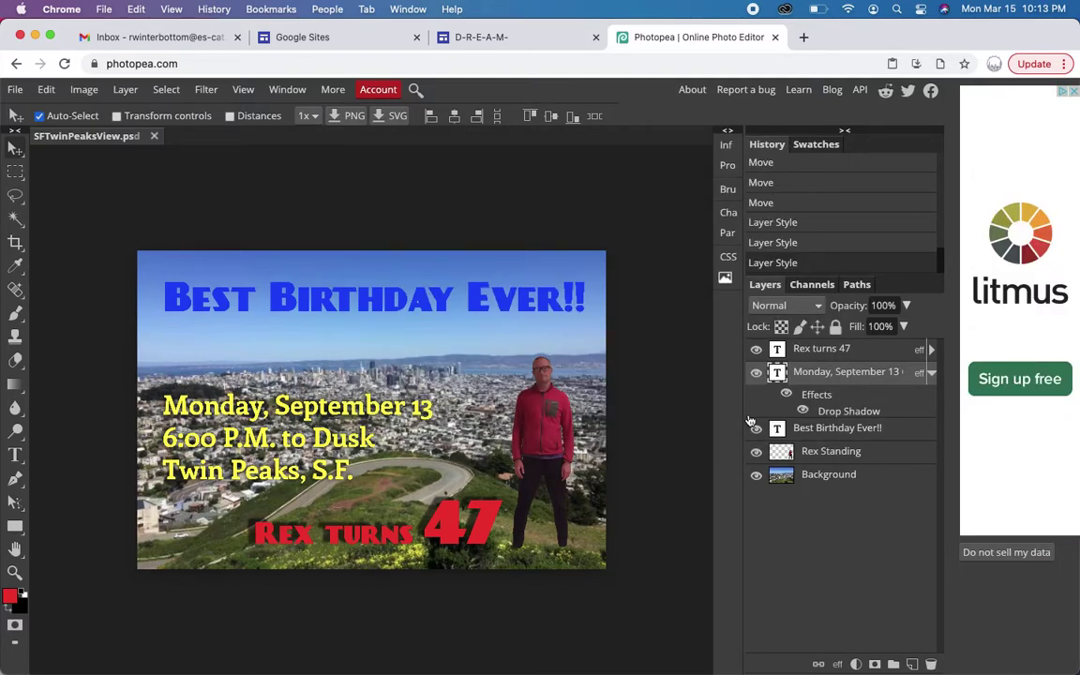
Step: Add a thick magenta outside stroke, hex ff00ff, to the "Best Birthday Ever!!" heading
left_click(515, 303)
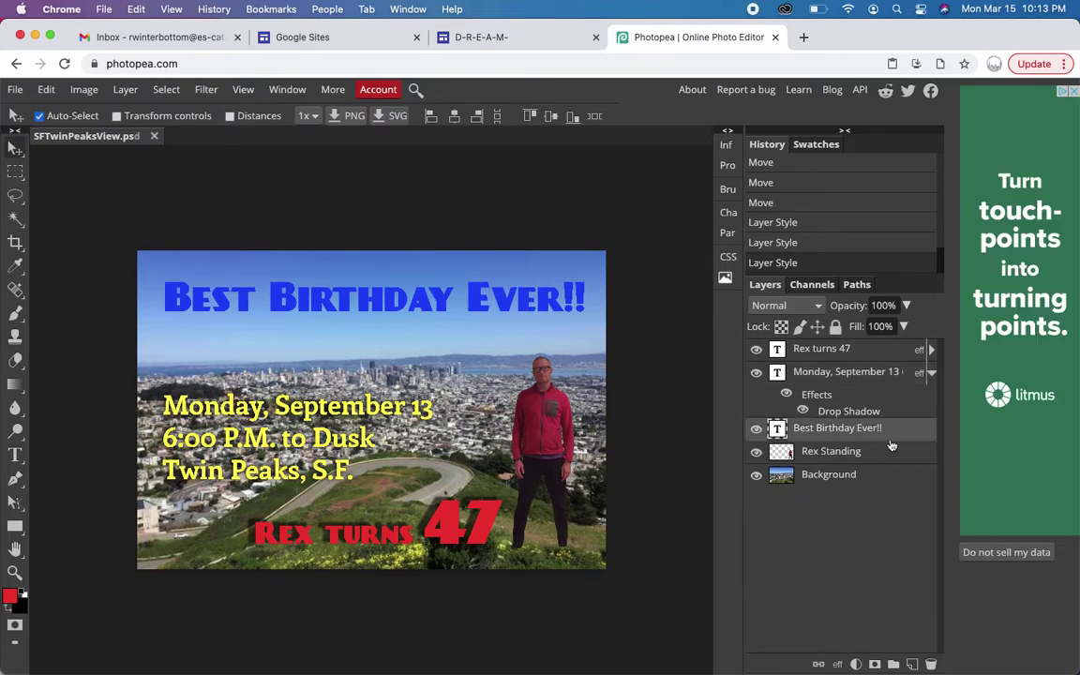
left_click(837, 664)
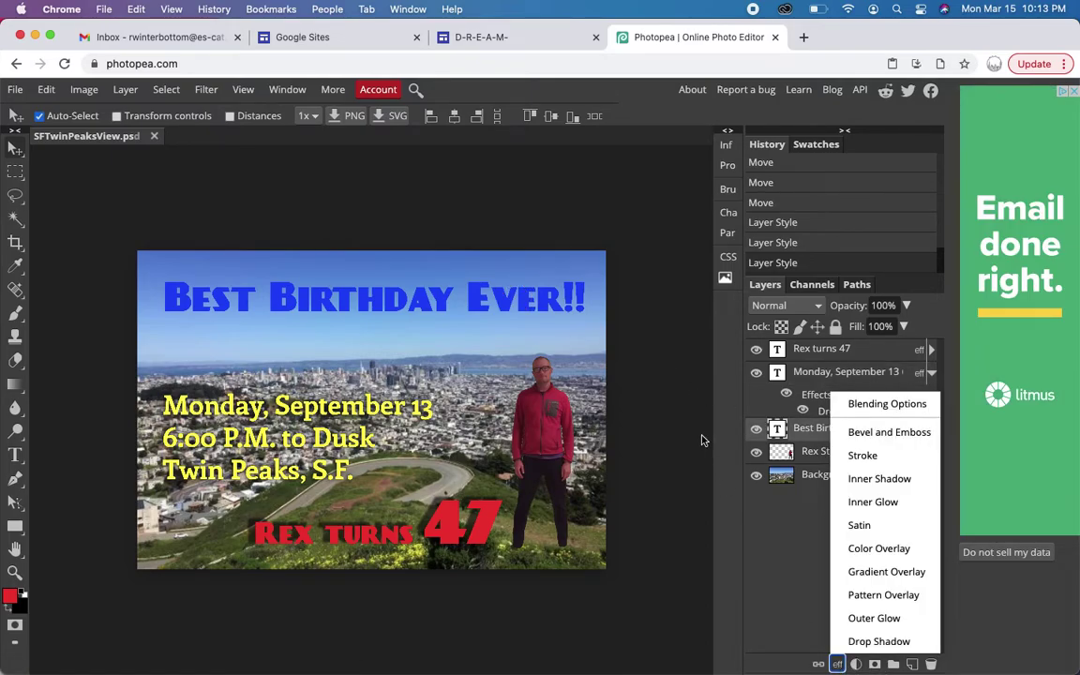
left_click(896, 461)
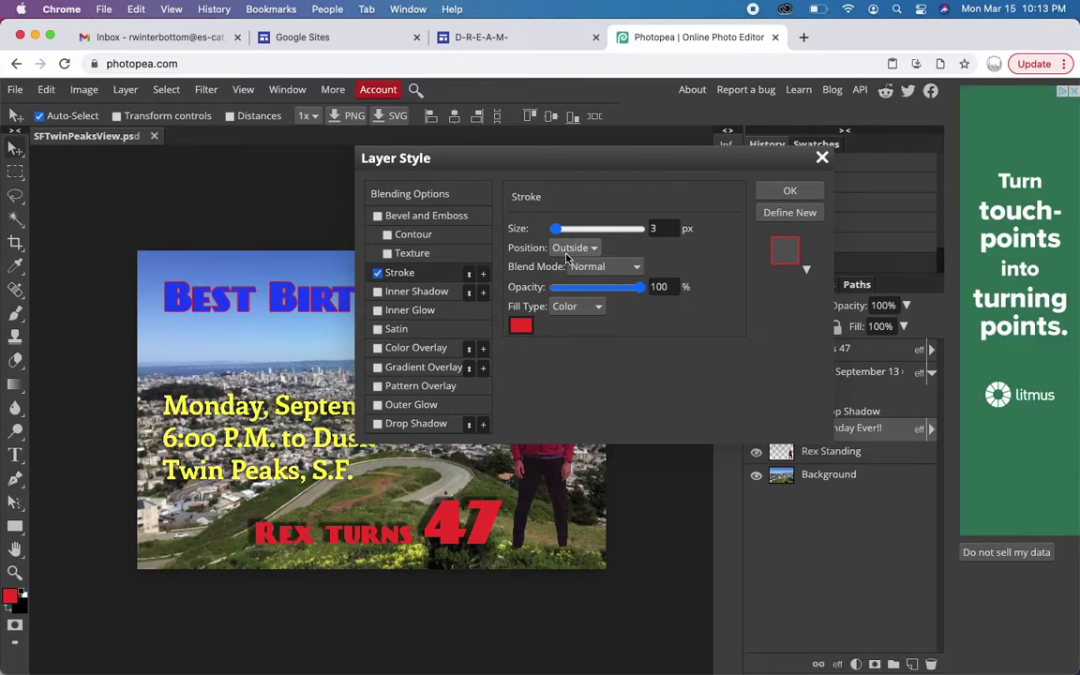
left_click(521, 325)
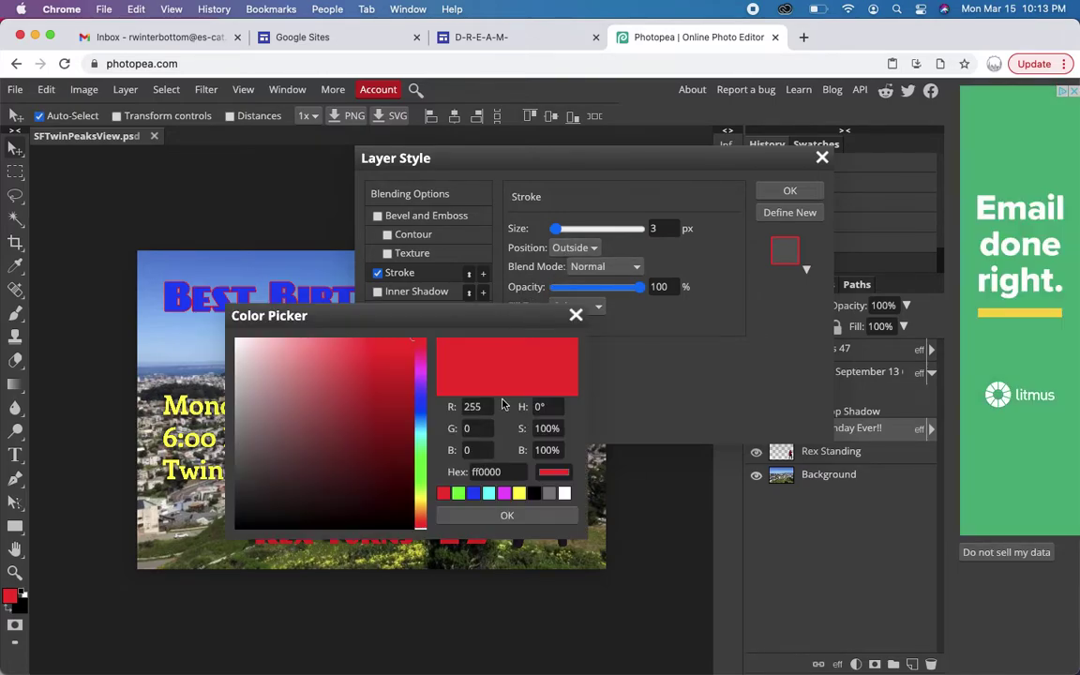
left_click(504, 494)
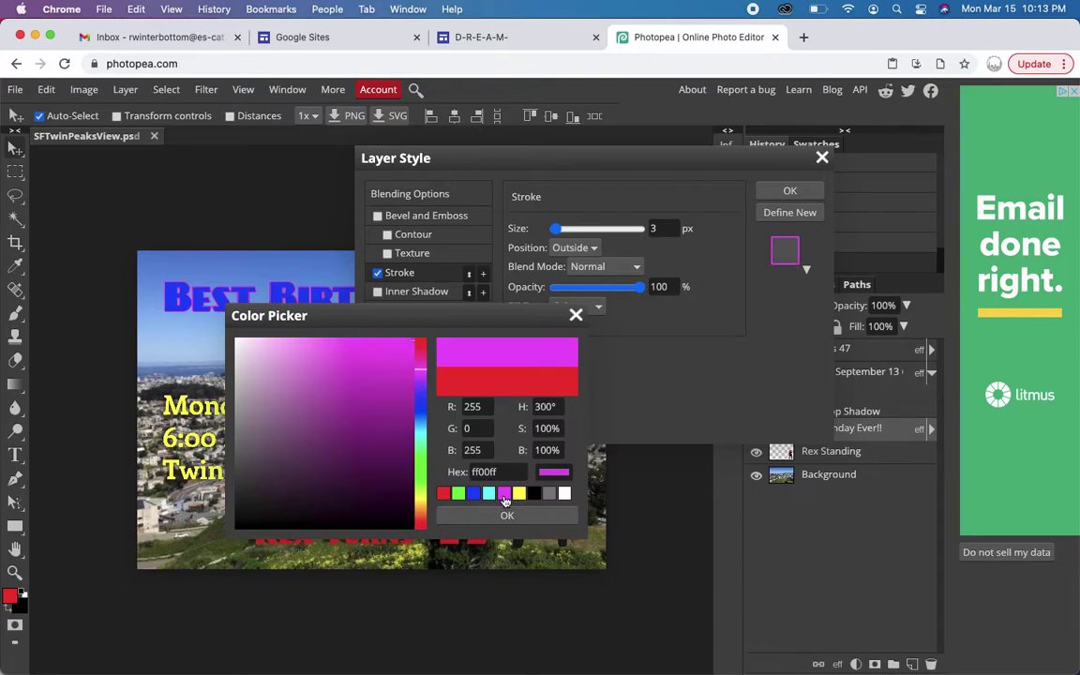
left_click(508, 516)
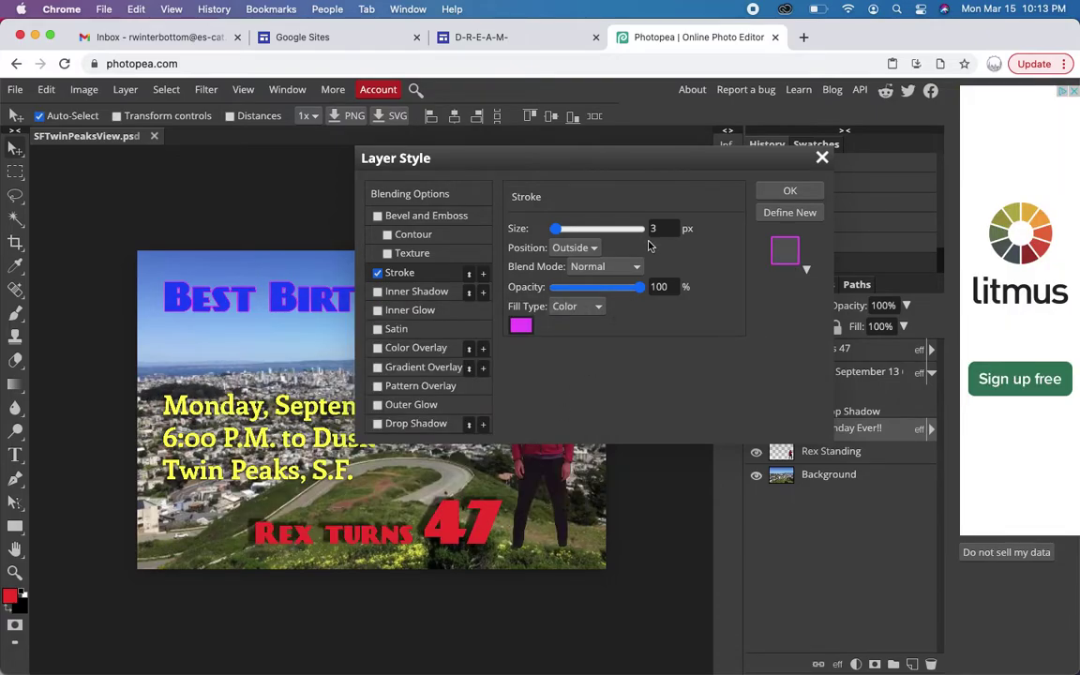
left_click_drag(557, 228, 558, 228)
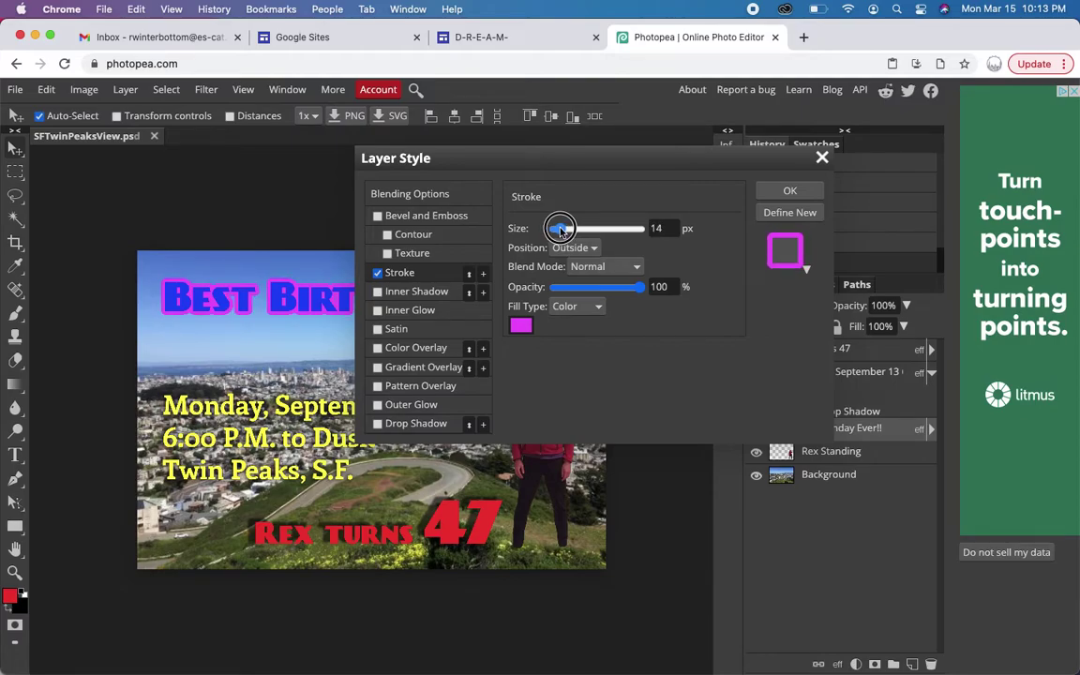
left_click(785, 191)
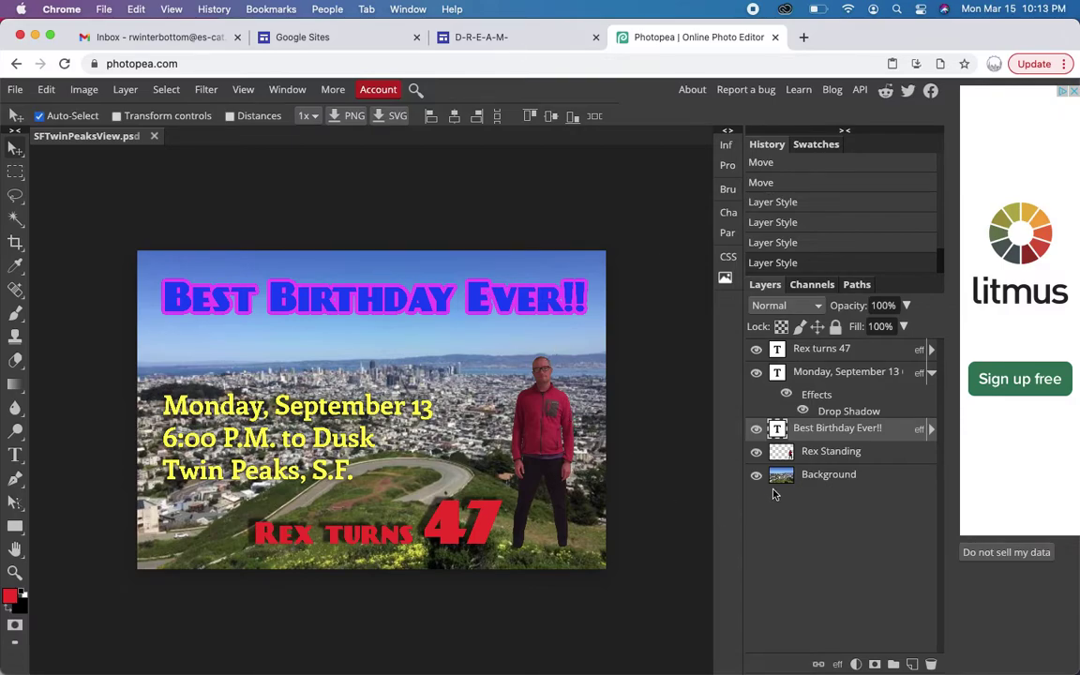
Step: Add a yellow Screen outer glow, hex ffff00, to the cut-out person with 75% opacity, 12% spread and 21 px size
left_click(778, 452)
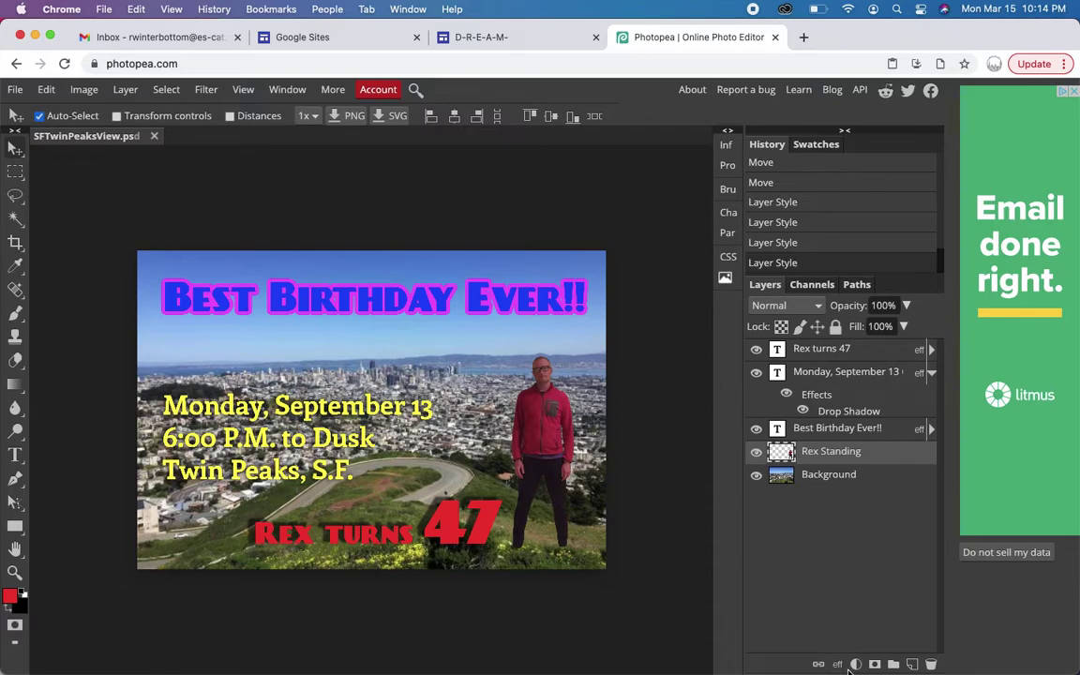
left_click(838, 664)
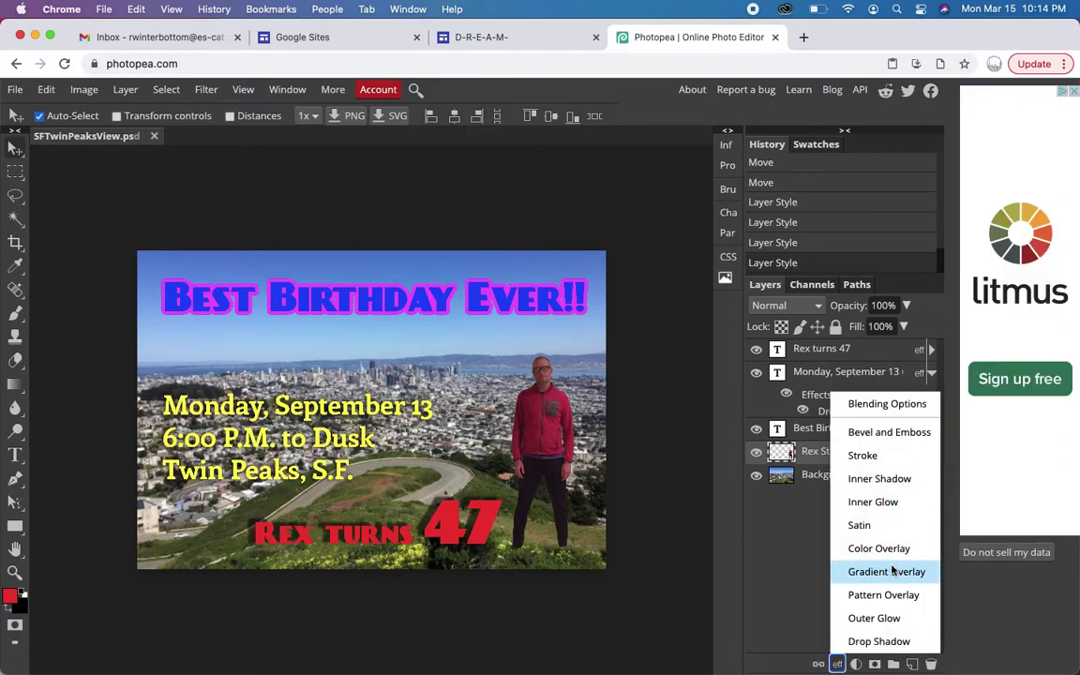
left_click(890, 618)
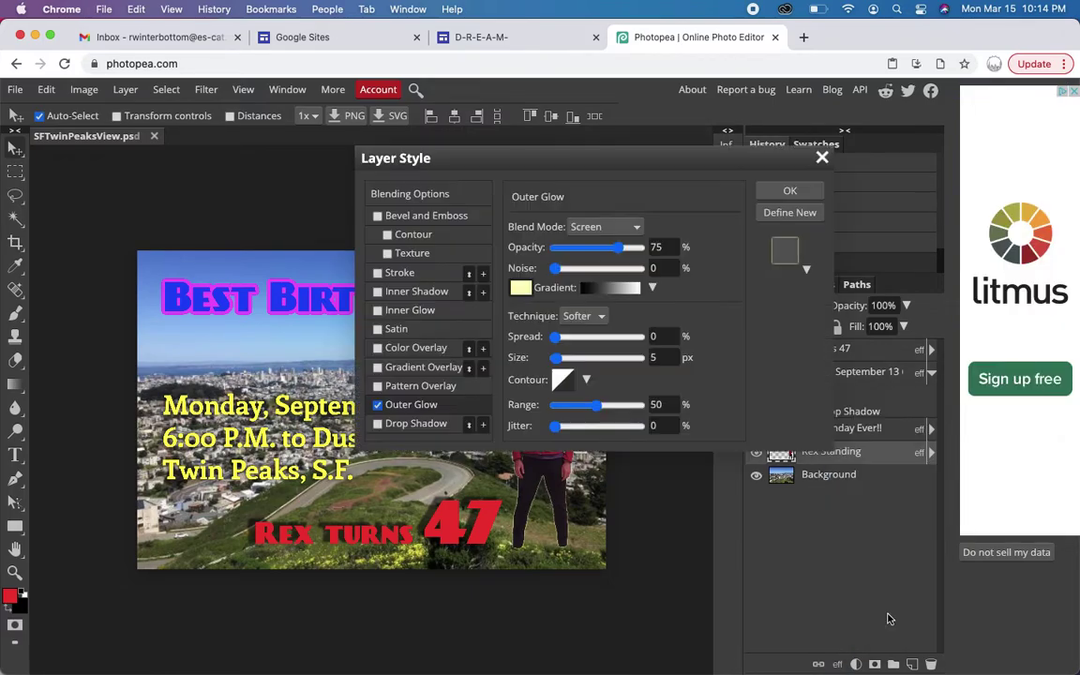
left_click(521, 289)
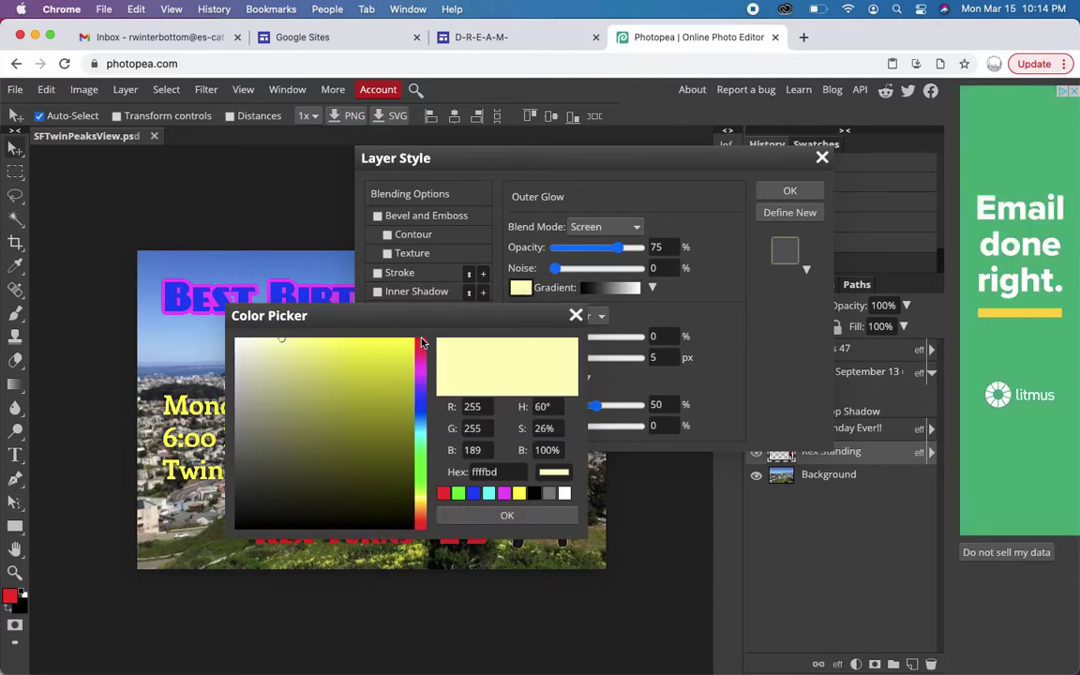
left_click(518, 493)
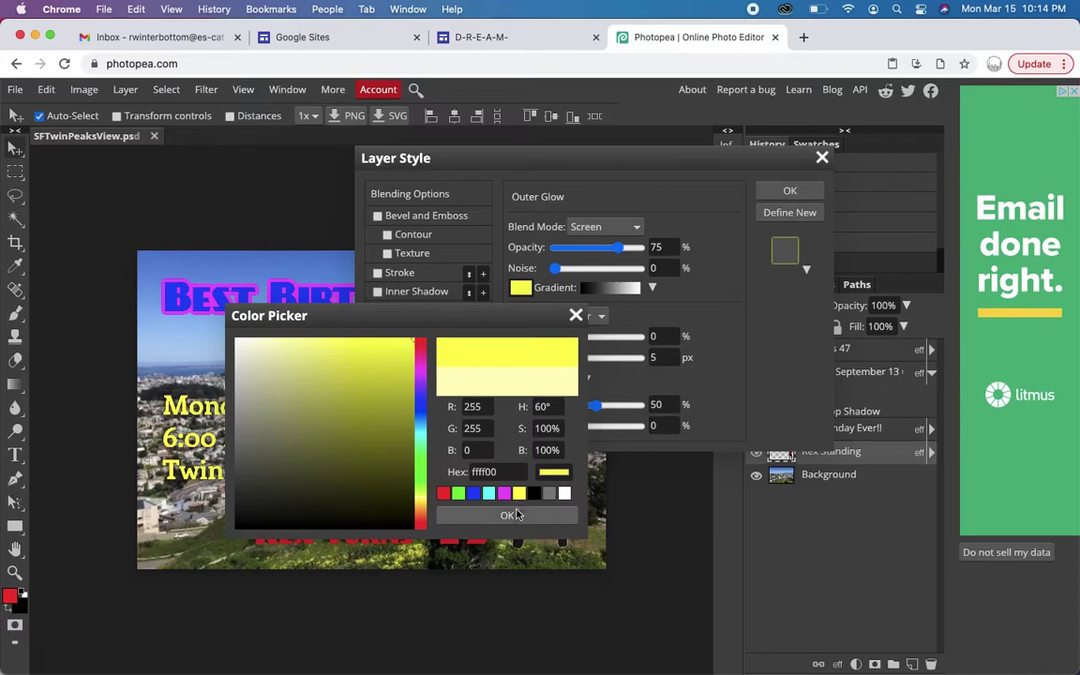
left_click(507, 515)
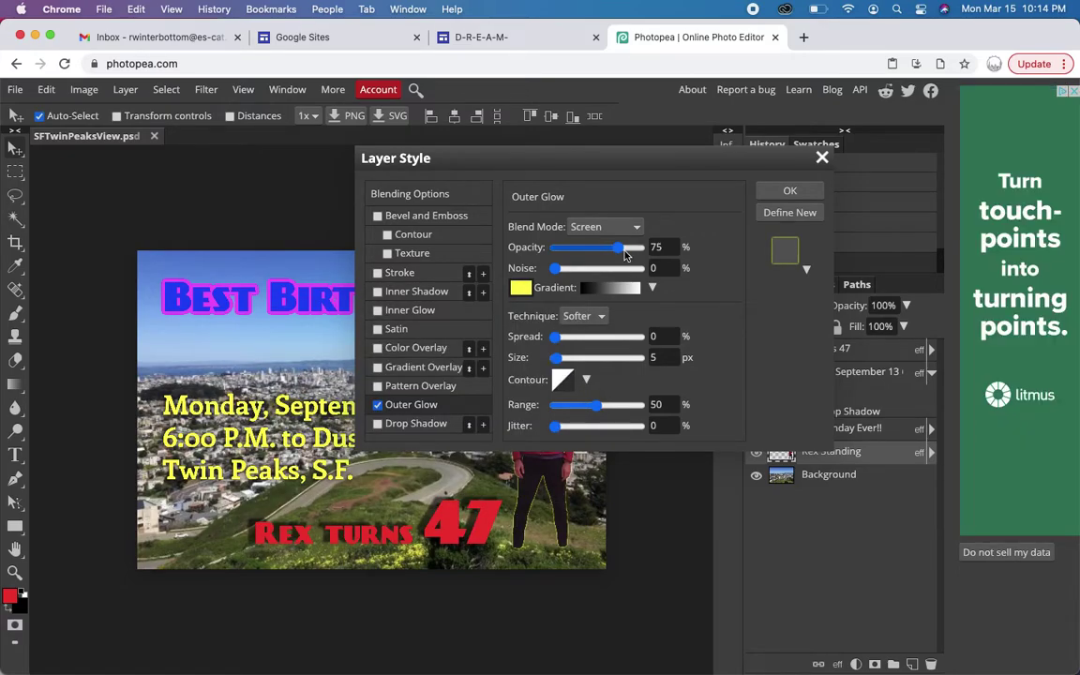
left_click_drag(510, 159, 139, 129)
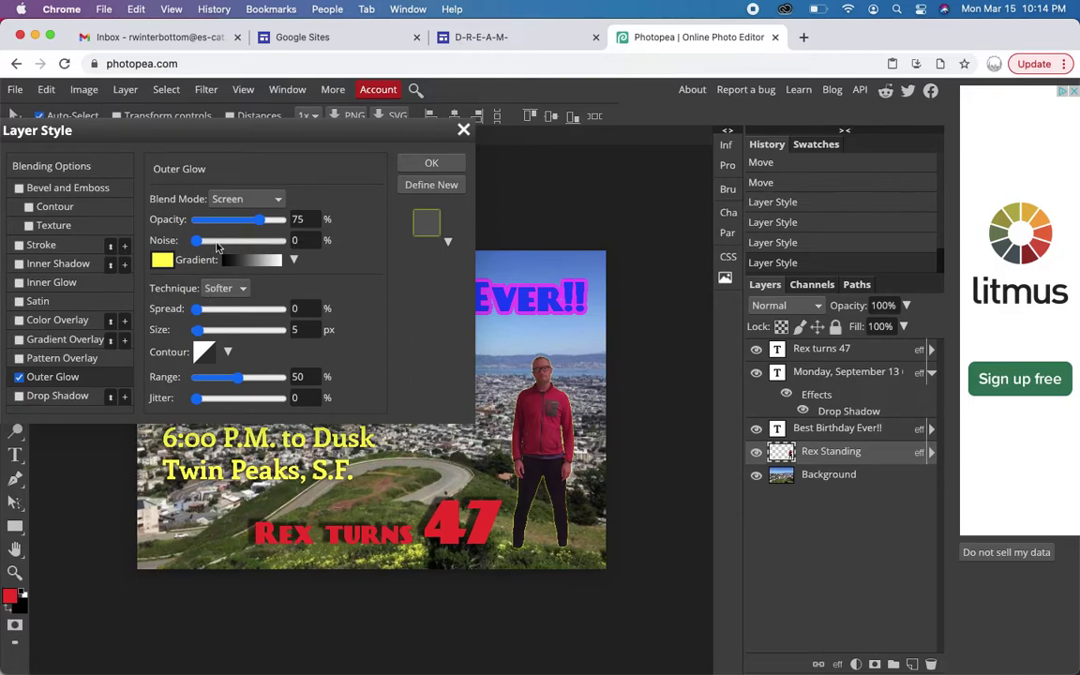
left_click_drag(197, 309, 206, 337)
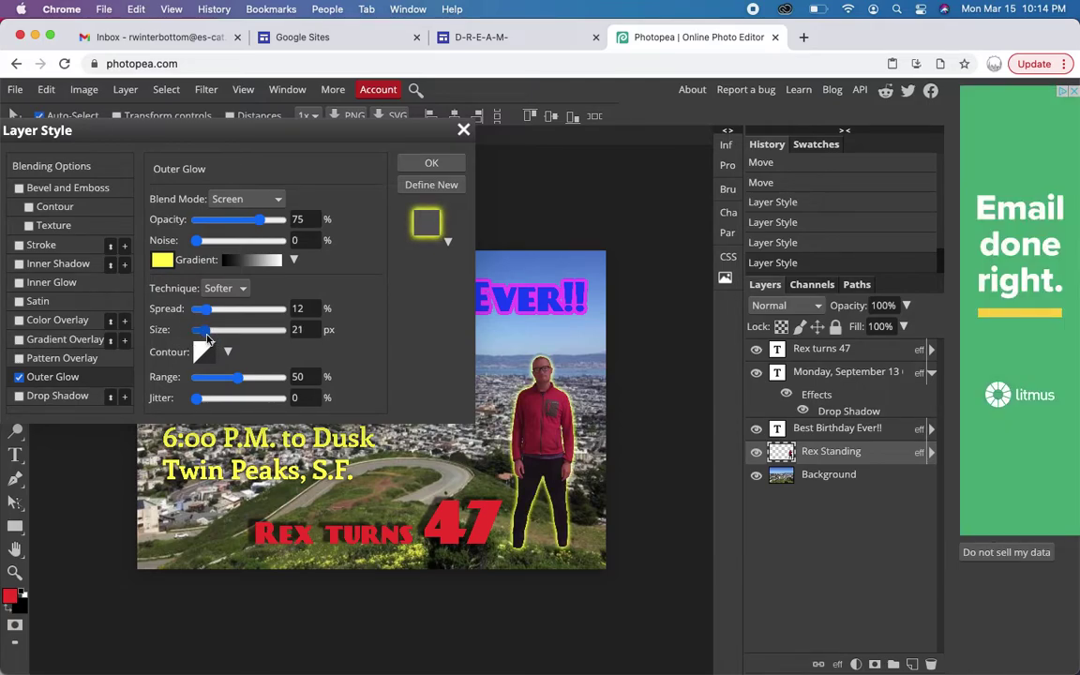
left_click(431, 163)
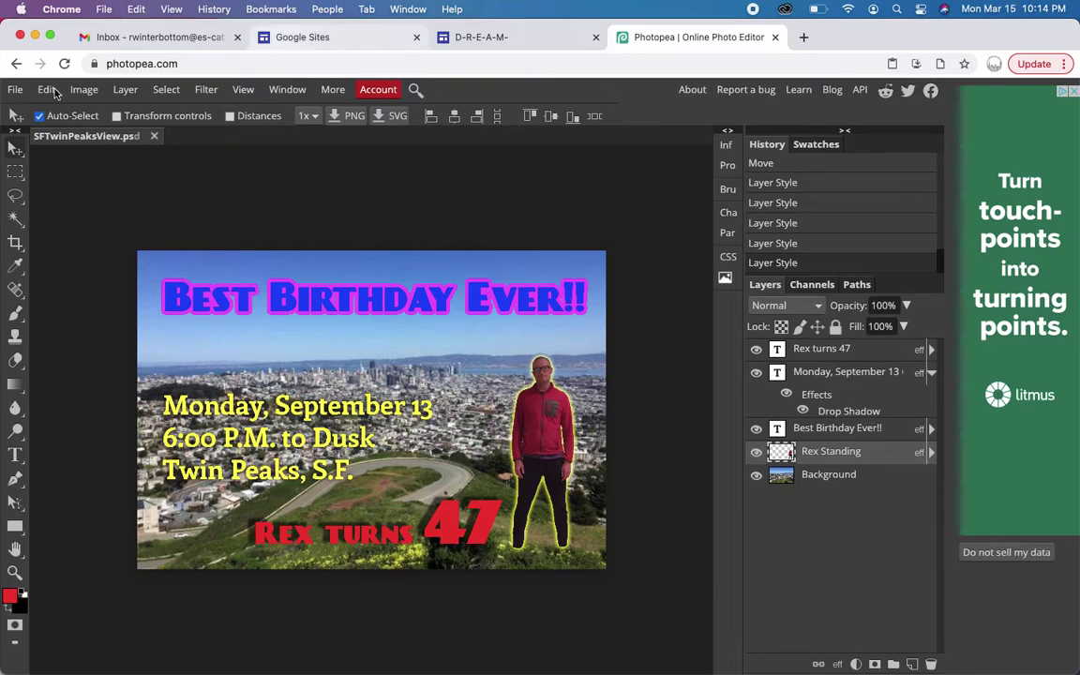
Step: Save the flyer as a PSD and export it as a 1875 × 1275 px JPG at 70% quality
left_click(15, 89)
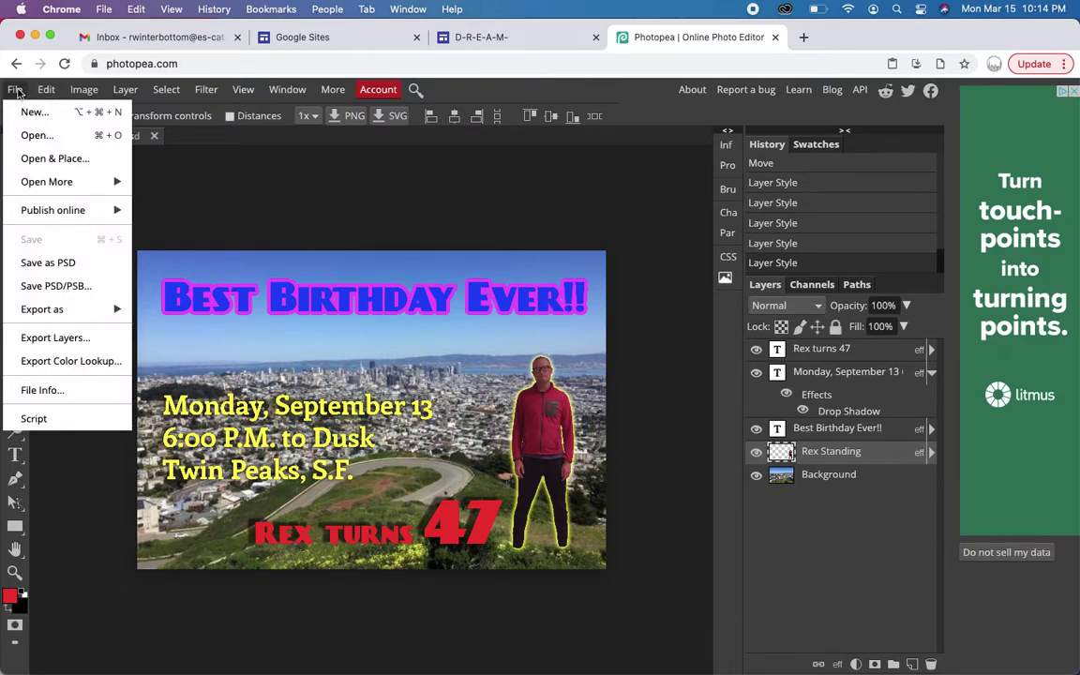
left_click(54, 263)
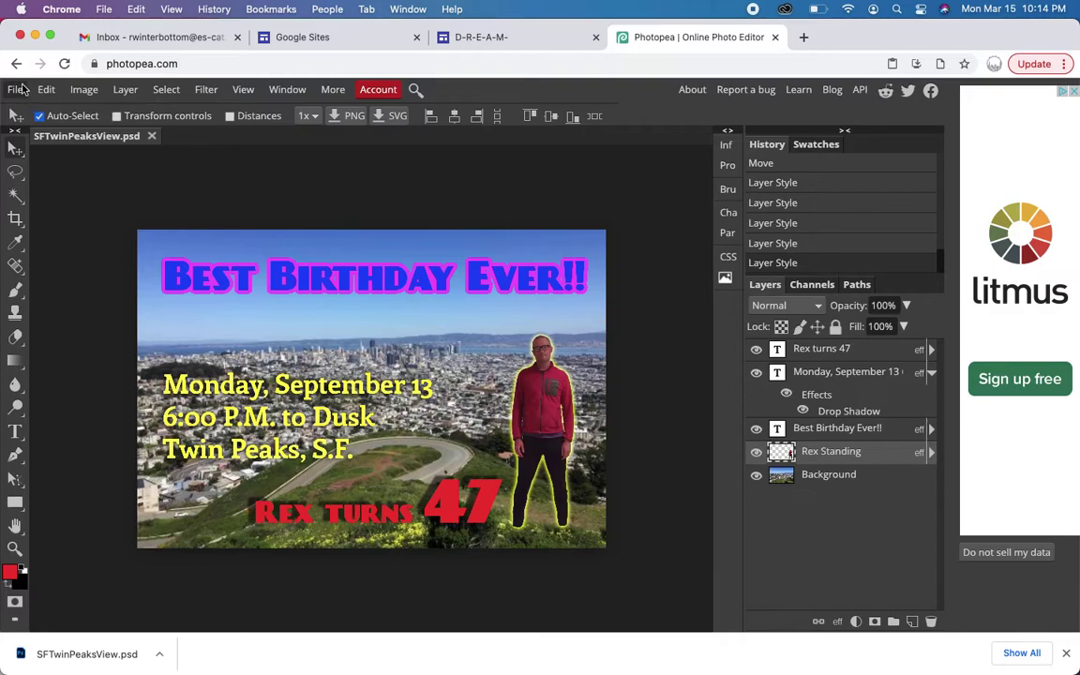
left_click(17, 89)
mouse_move(56, 309)
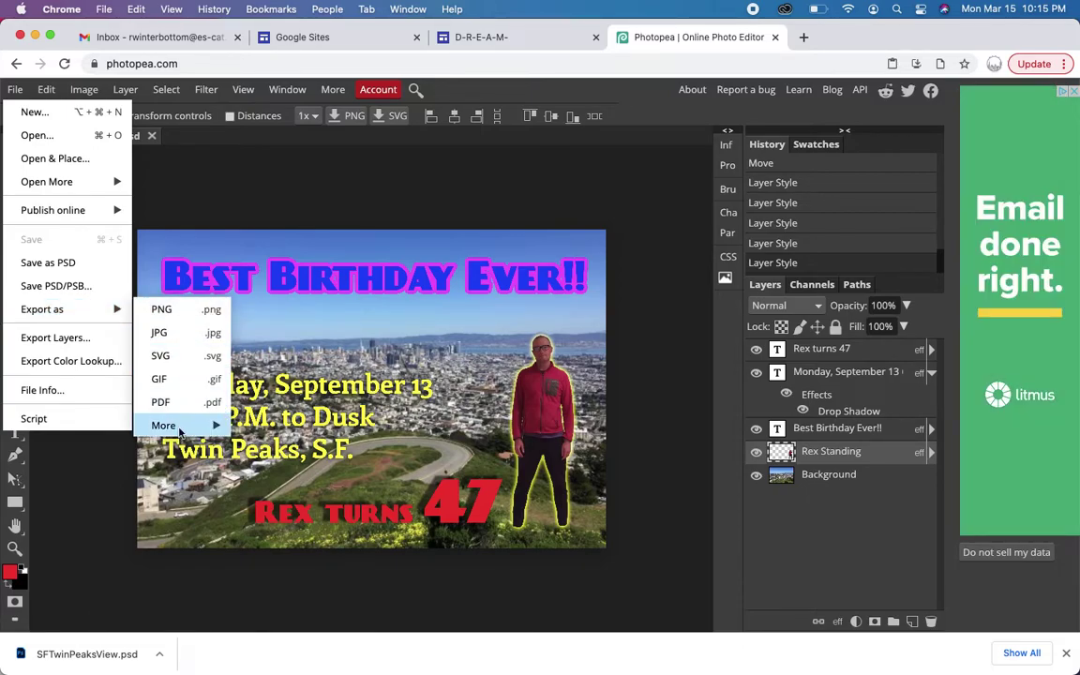
left_click(192, 342)
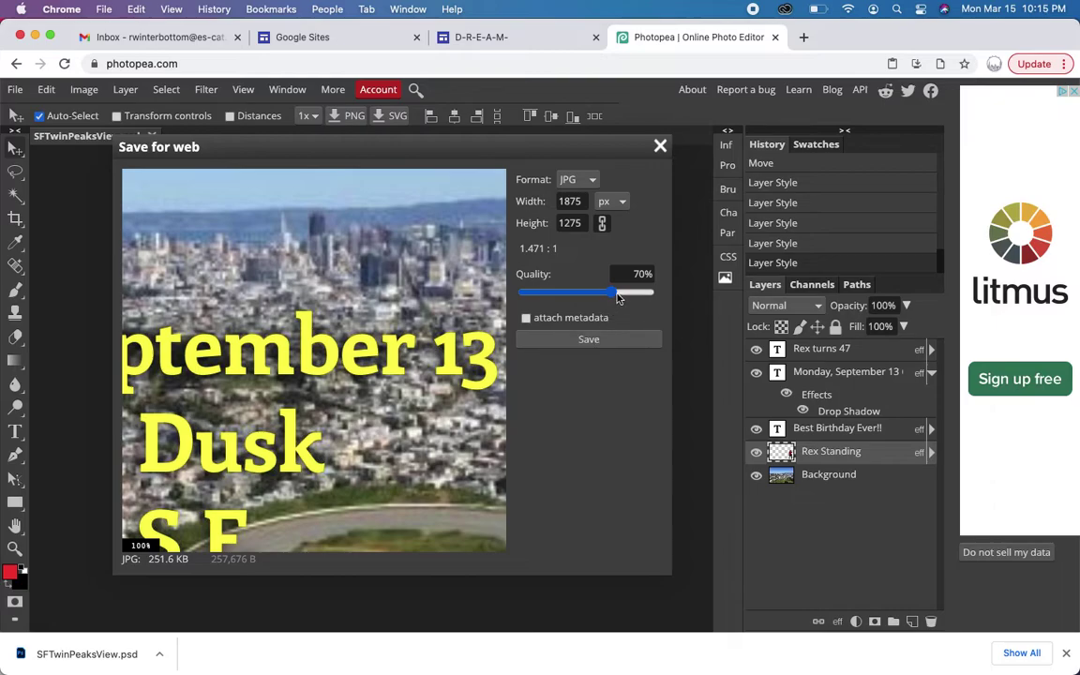
left_click(591, 338)
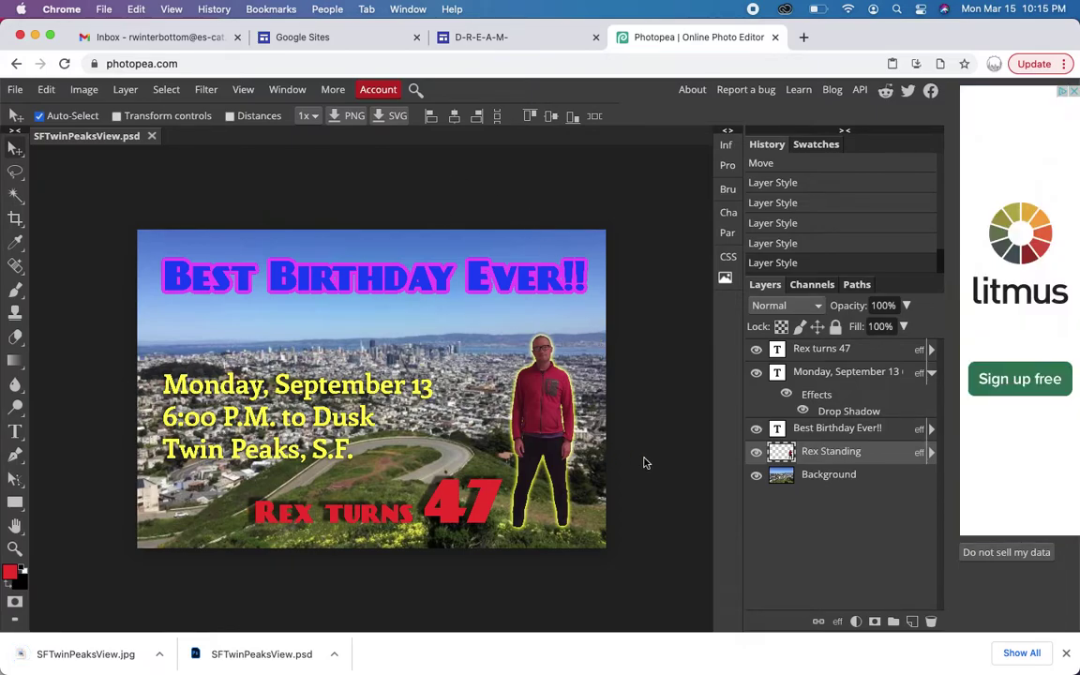
key("super+Tab")
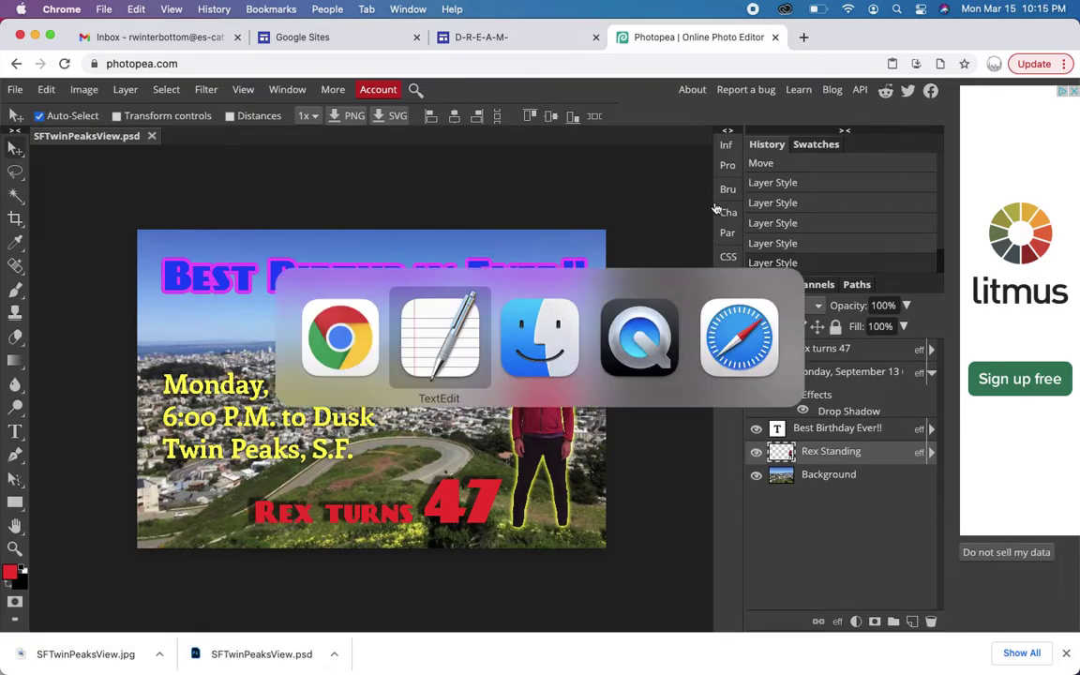
key("super+Tab")
key("super+Tab")
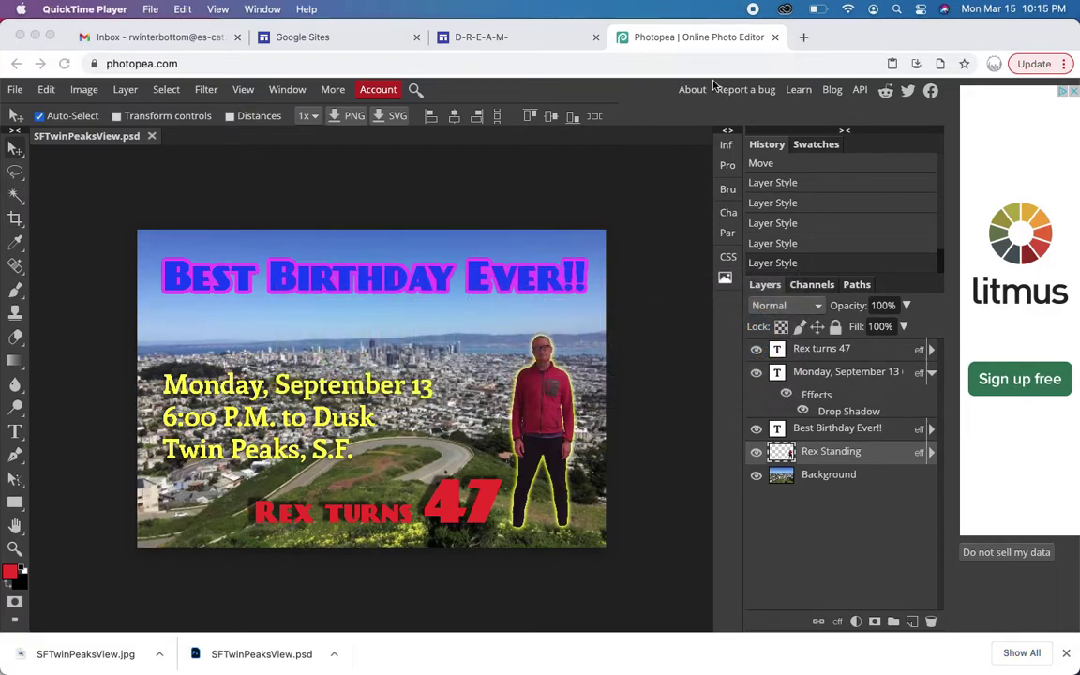